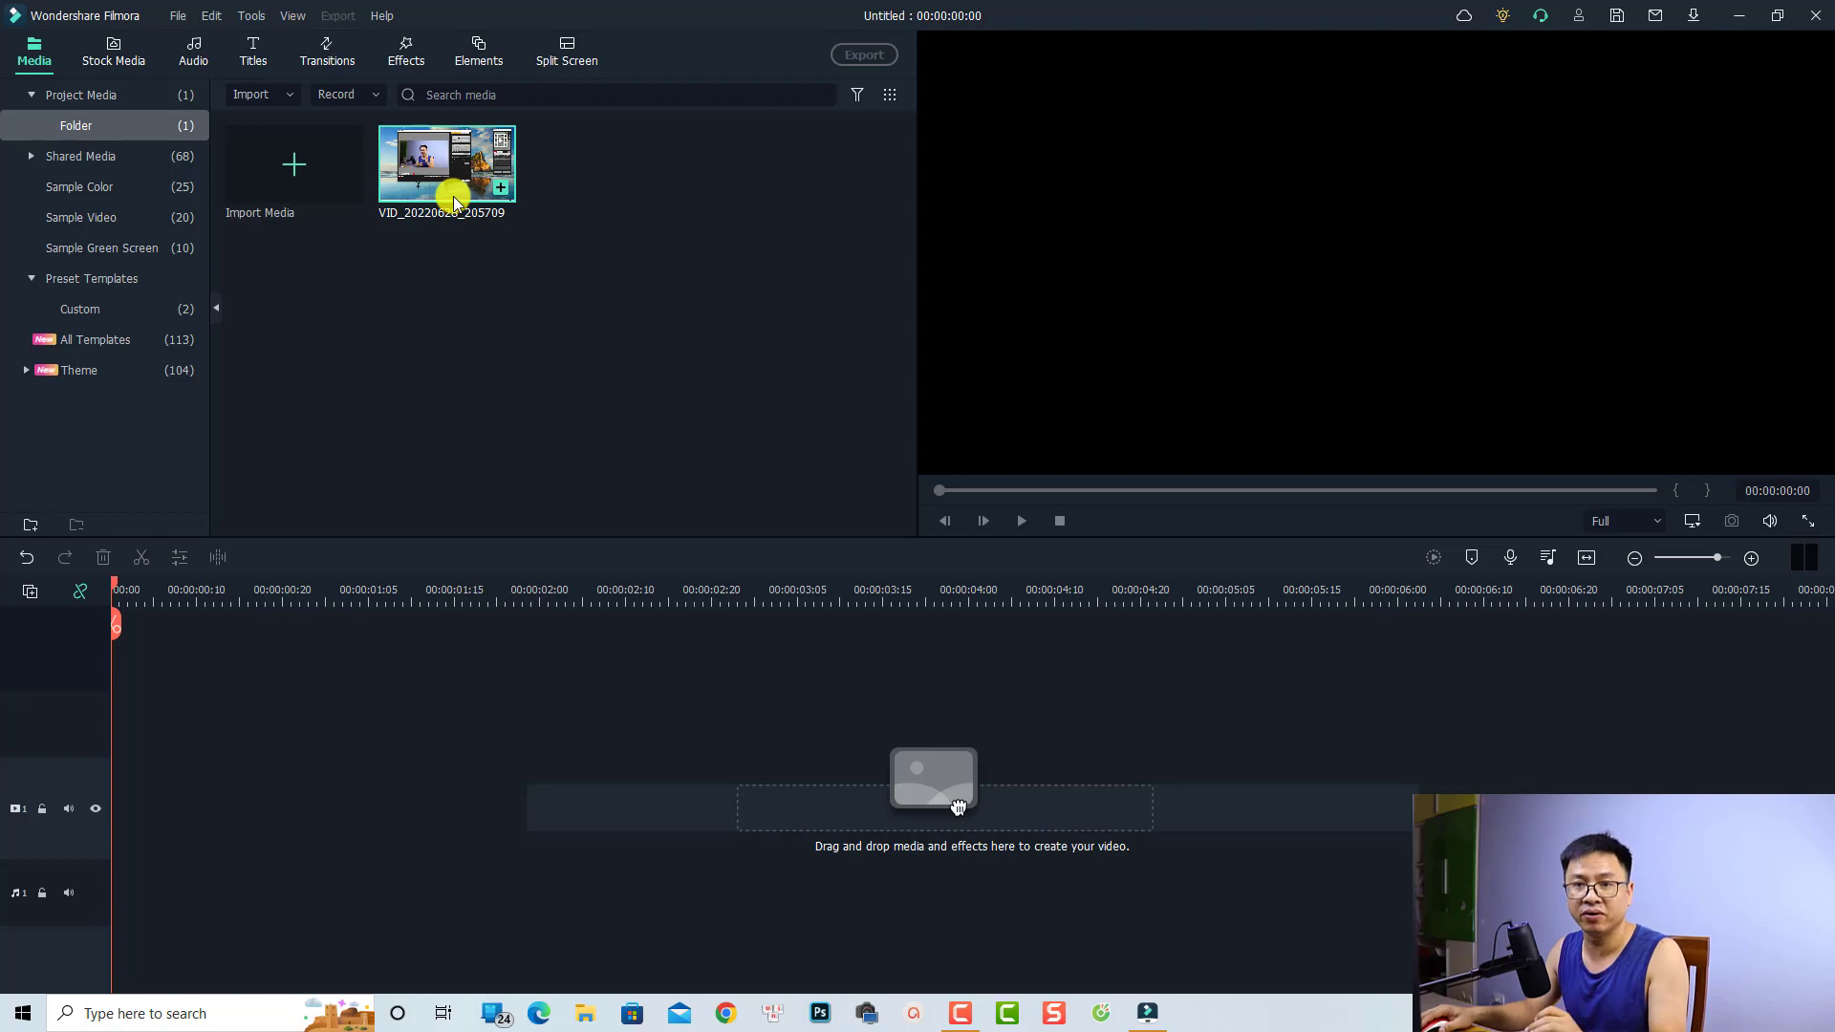
Place the VID_20220628_205709 clip at the start of the first video track and preview its opening seconds
{"action": "left_click_drag", "start_coordinate": [453, 197], "coordinate": [250, 839]}
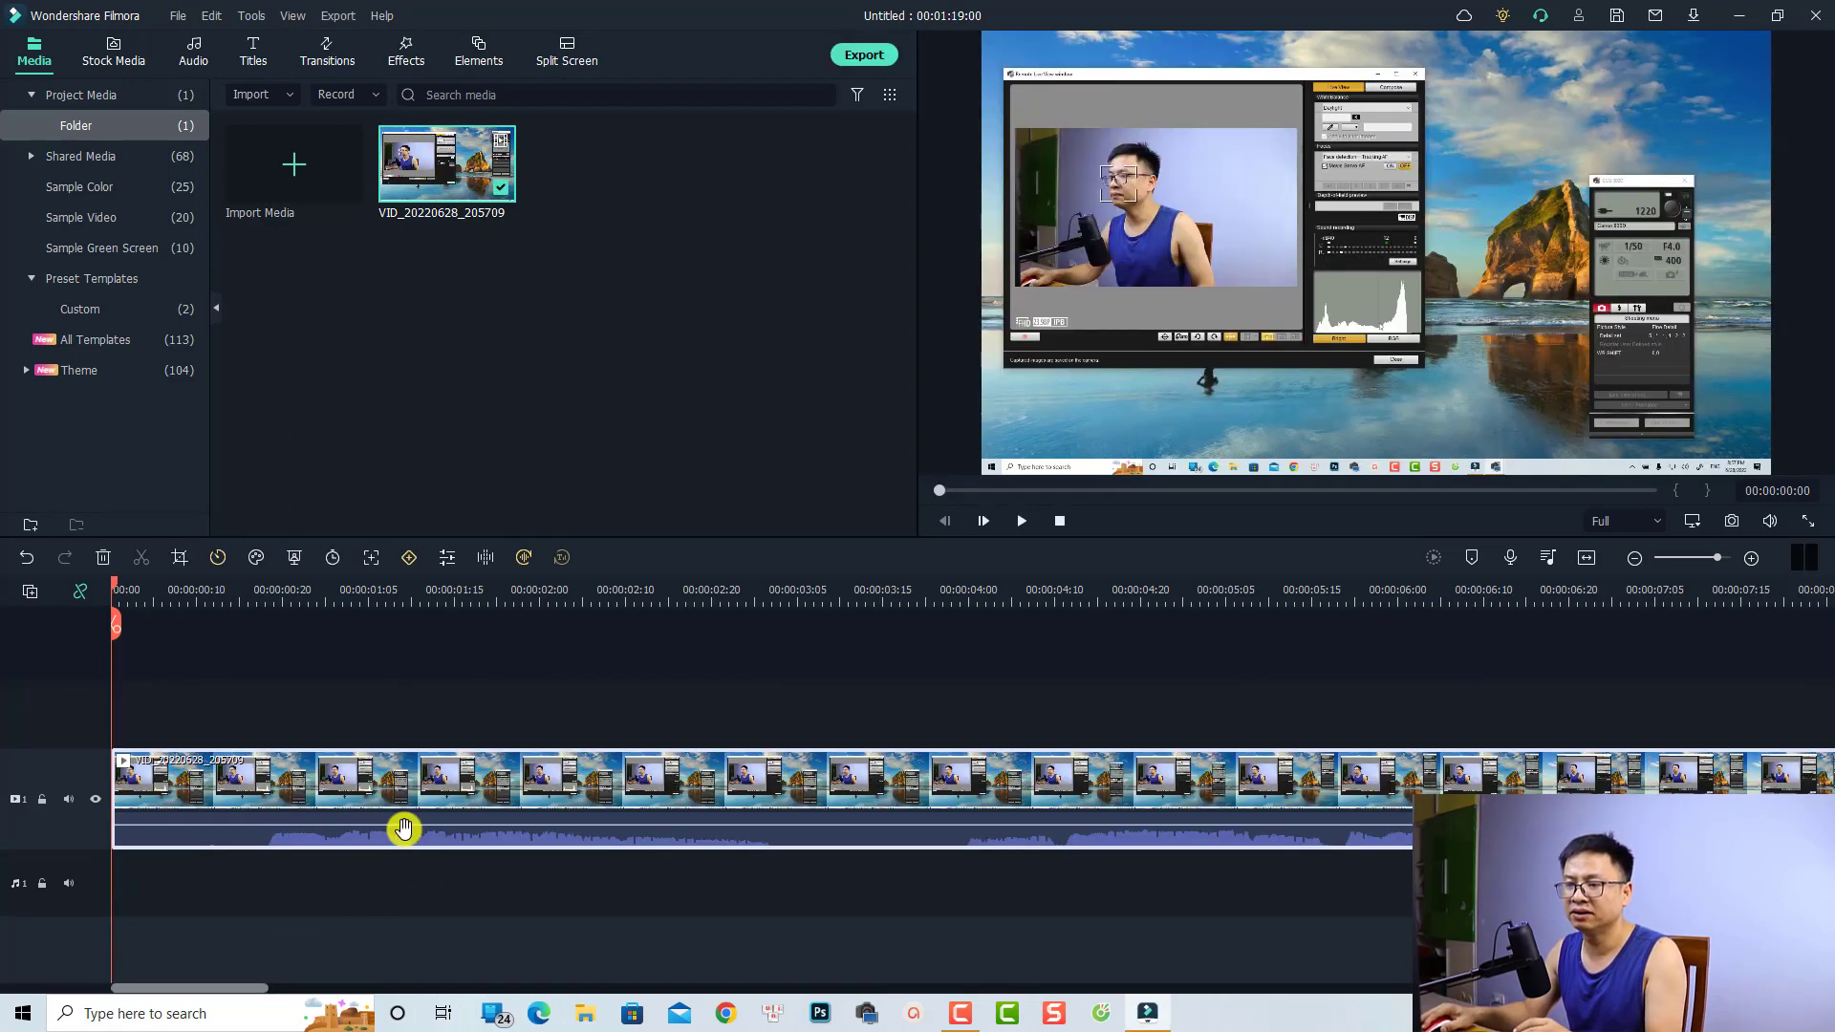
{"action": "key", "text": "space"}
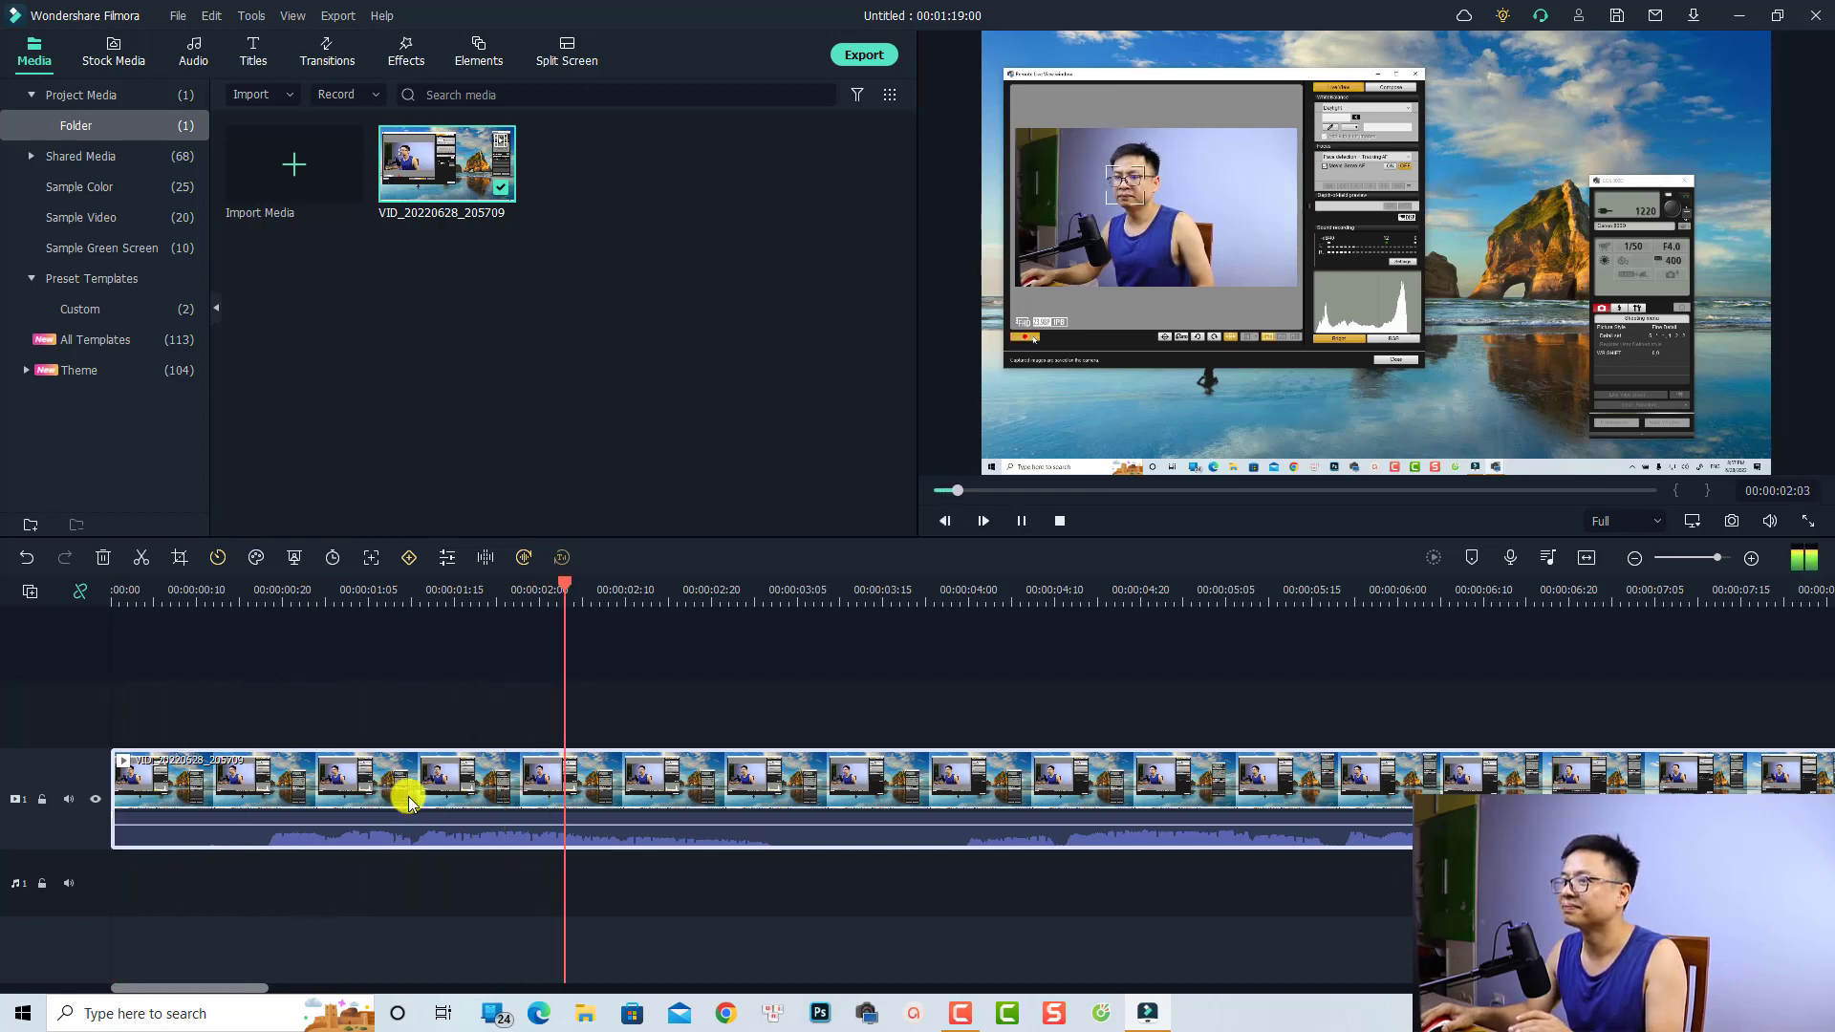
{"action": "key", "text": "space"}
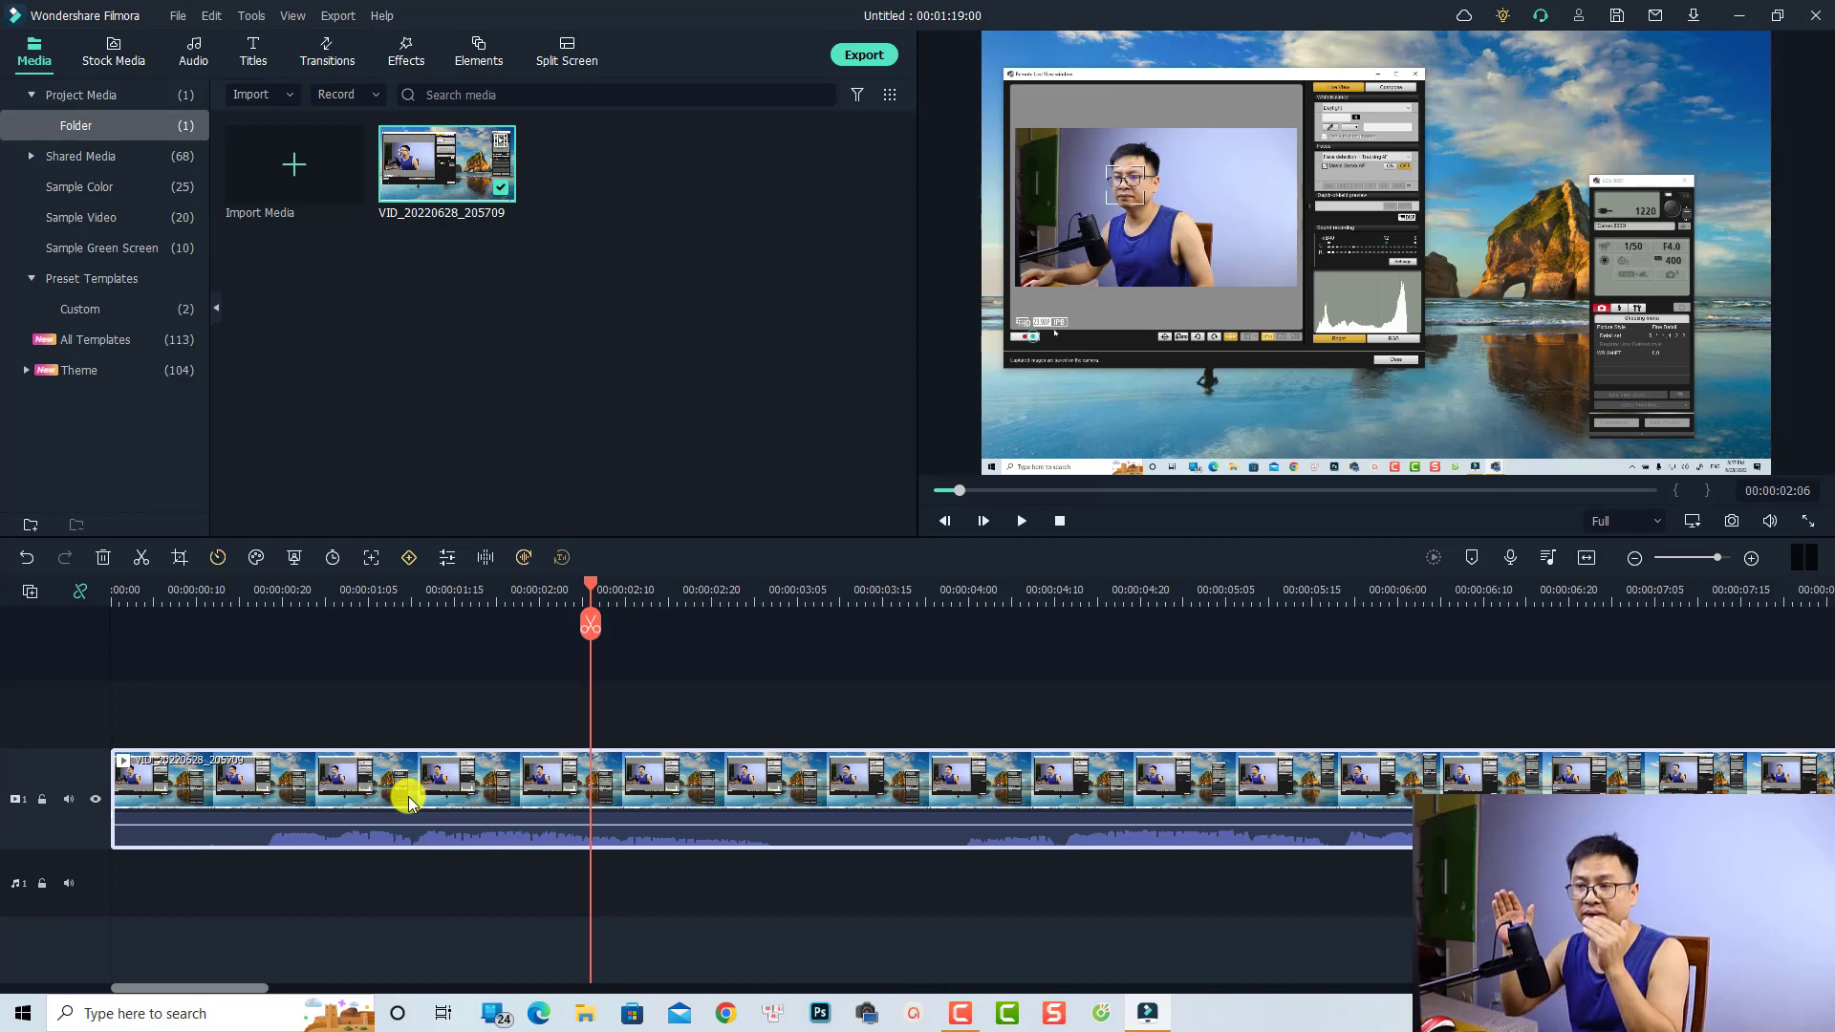
Import MVI_5050.MP4 from the Canon 800D\2022_06_27 folder on Local Disk (D:) into the project media
{"action": "double_click", "coordinate": [605, 297]}
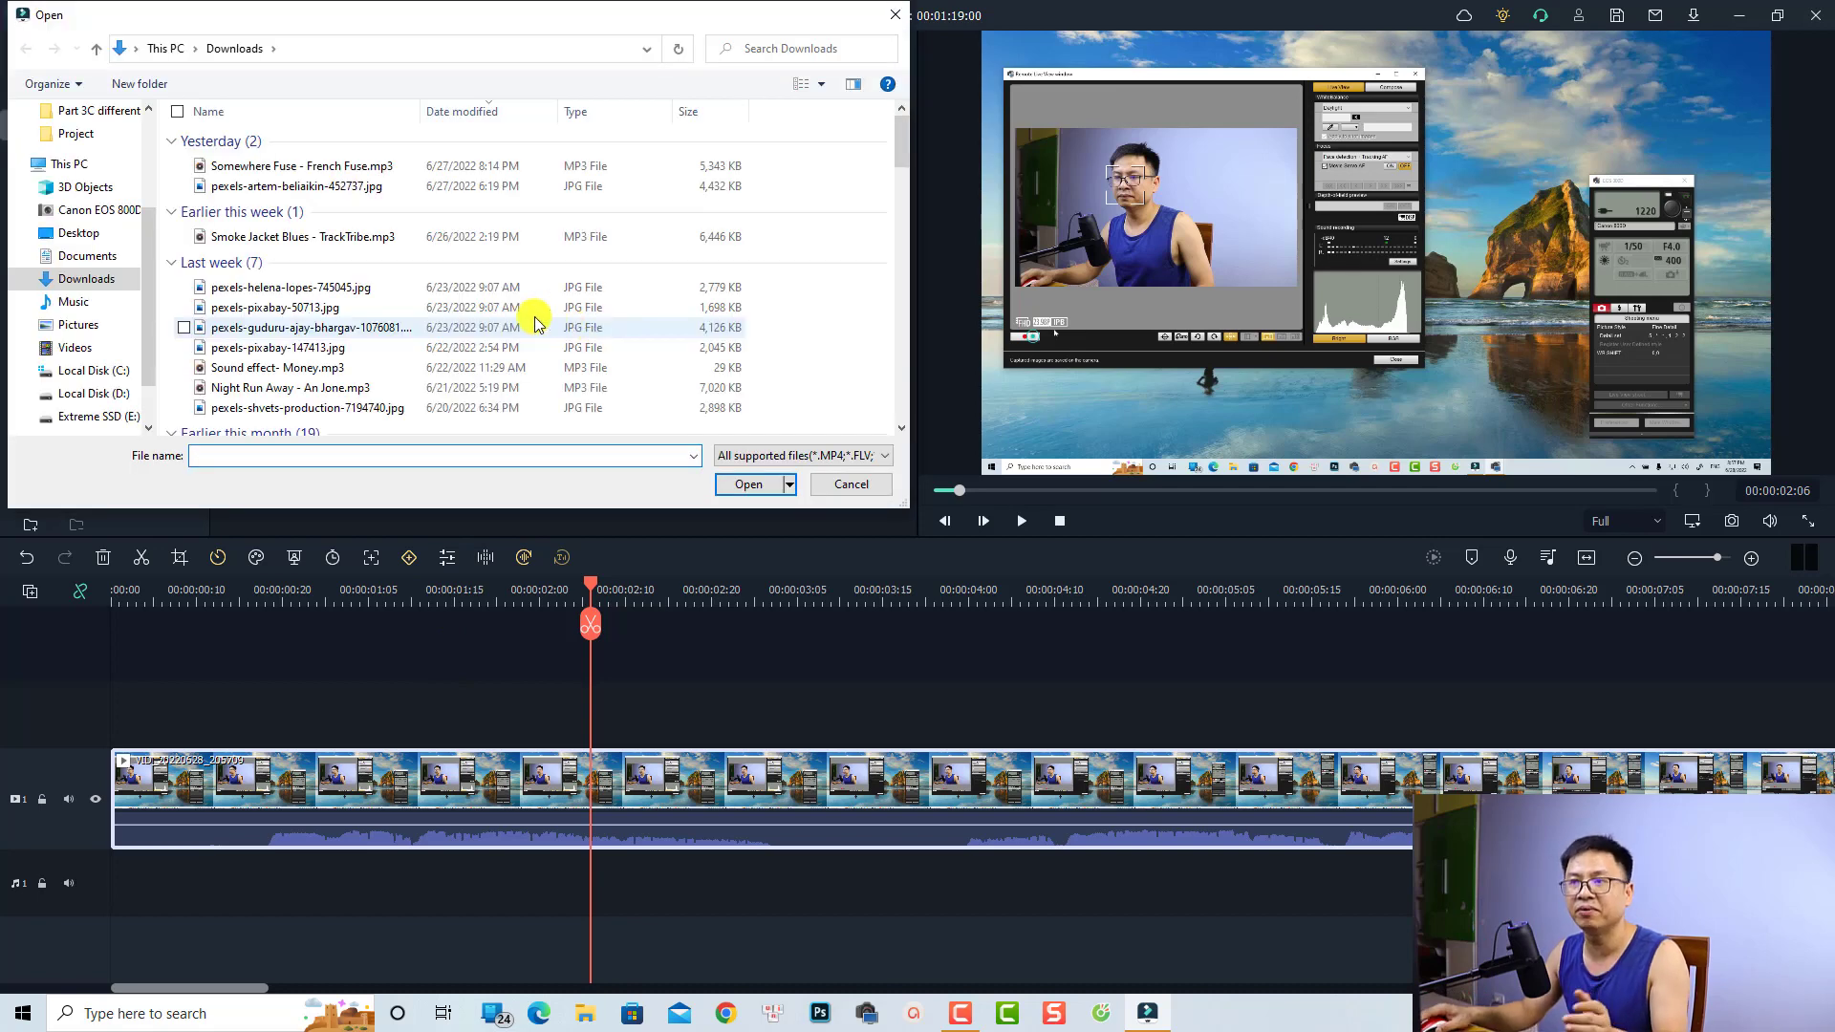
{"action": "left_click", "coordinate": [115, 393]}
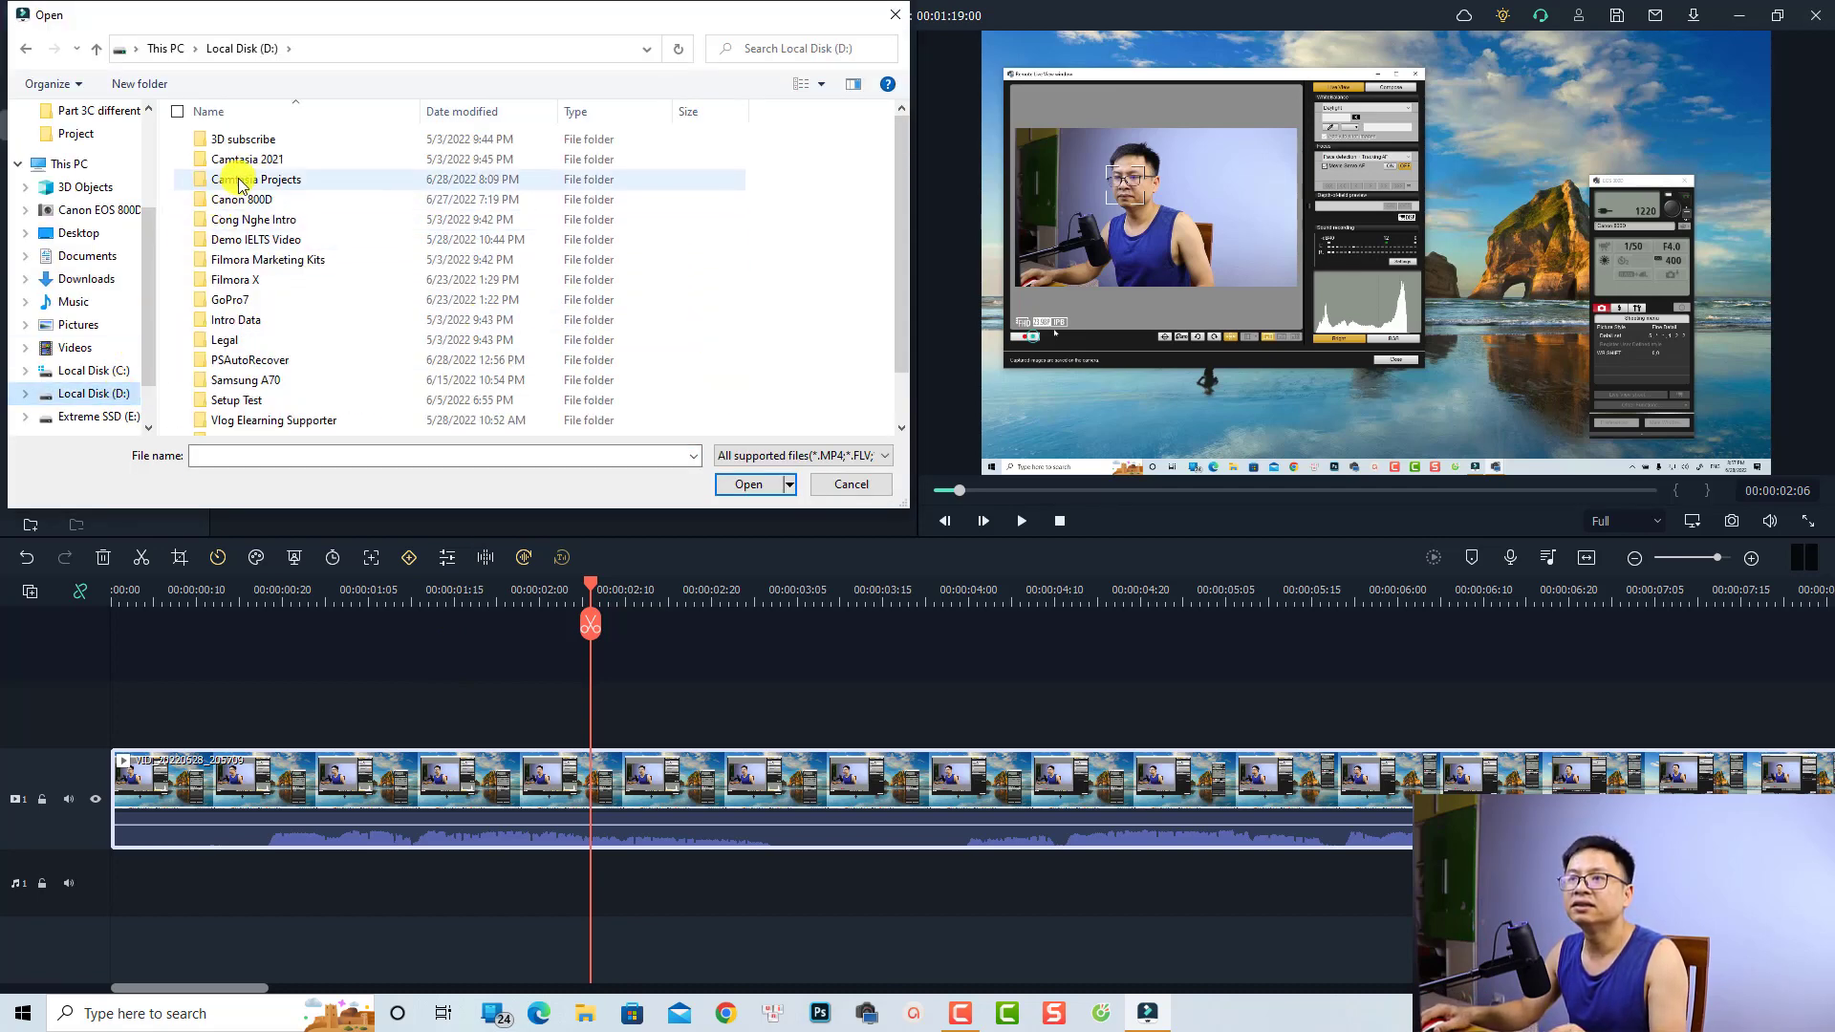
{"action": "double_click", "coordinate": [240, 199]}
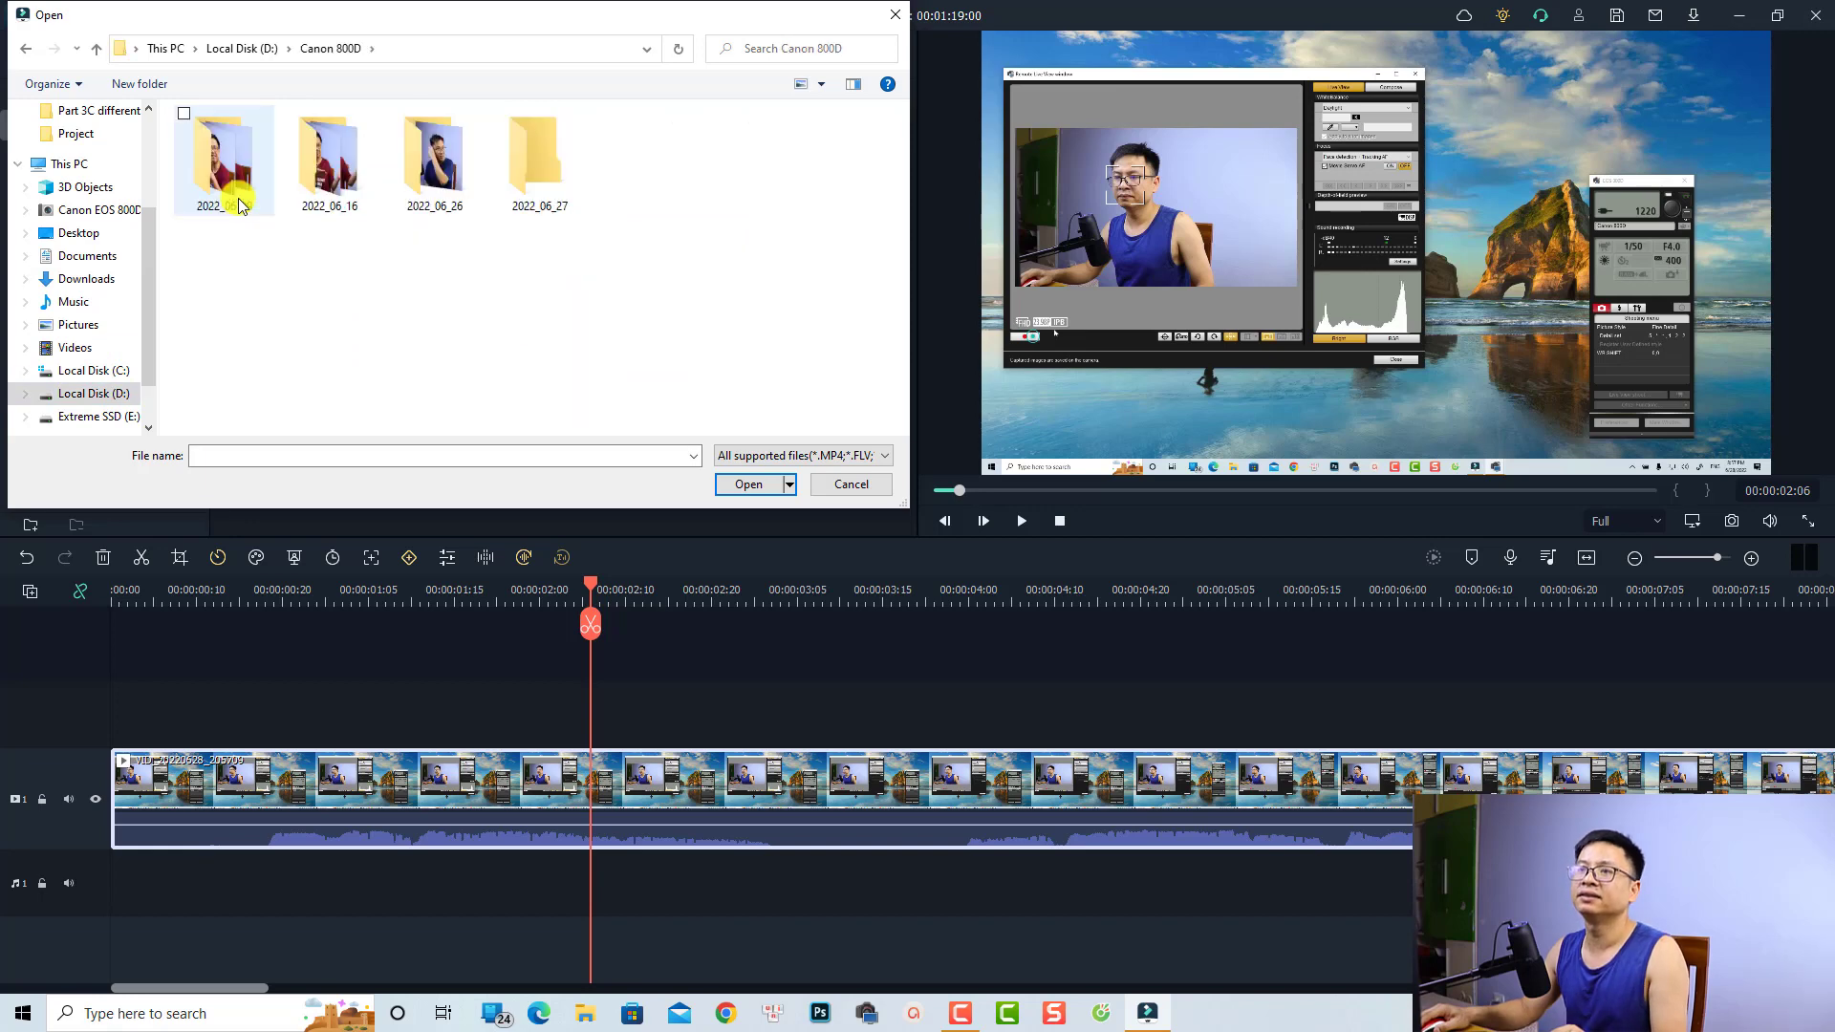
{"action": "double_click", "coordinate": [533, 196]}
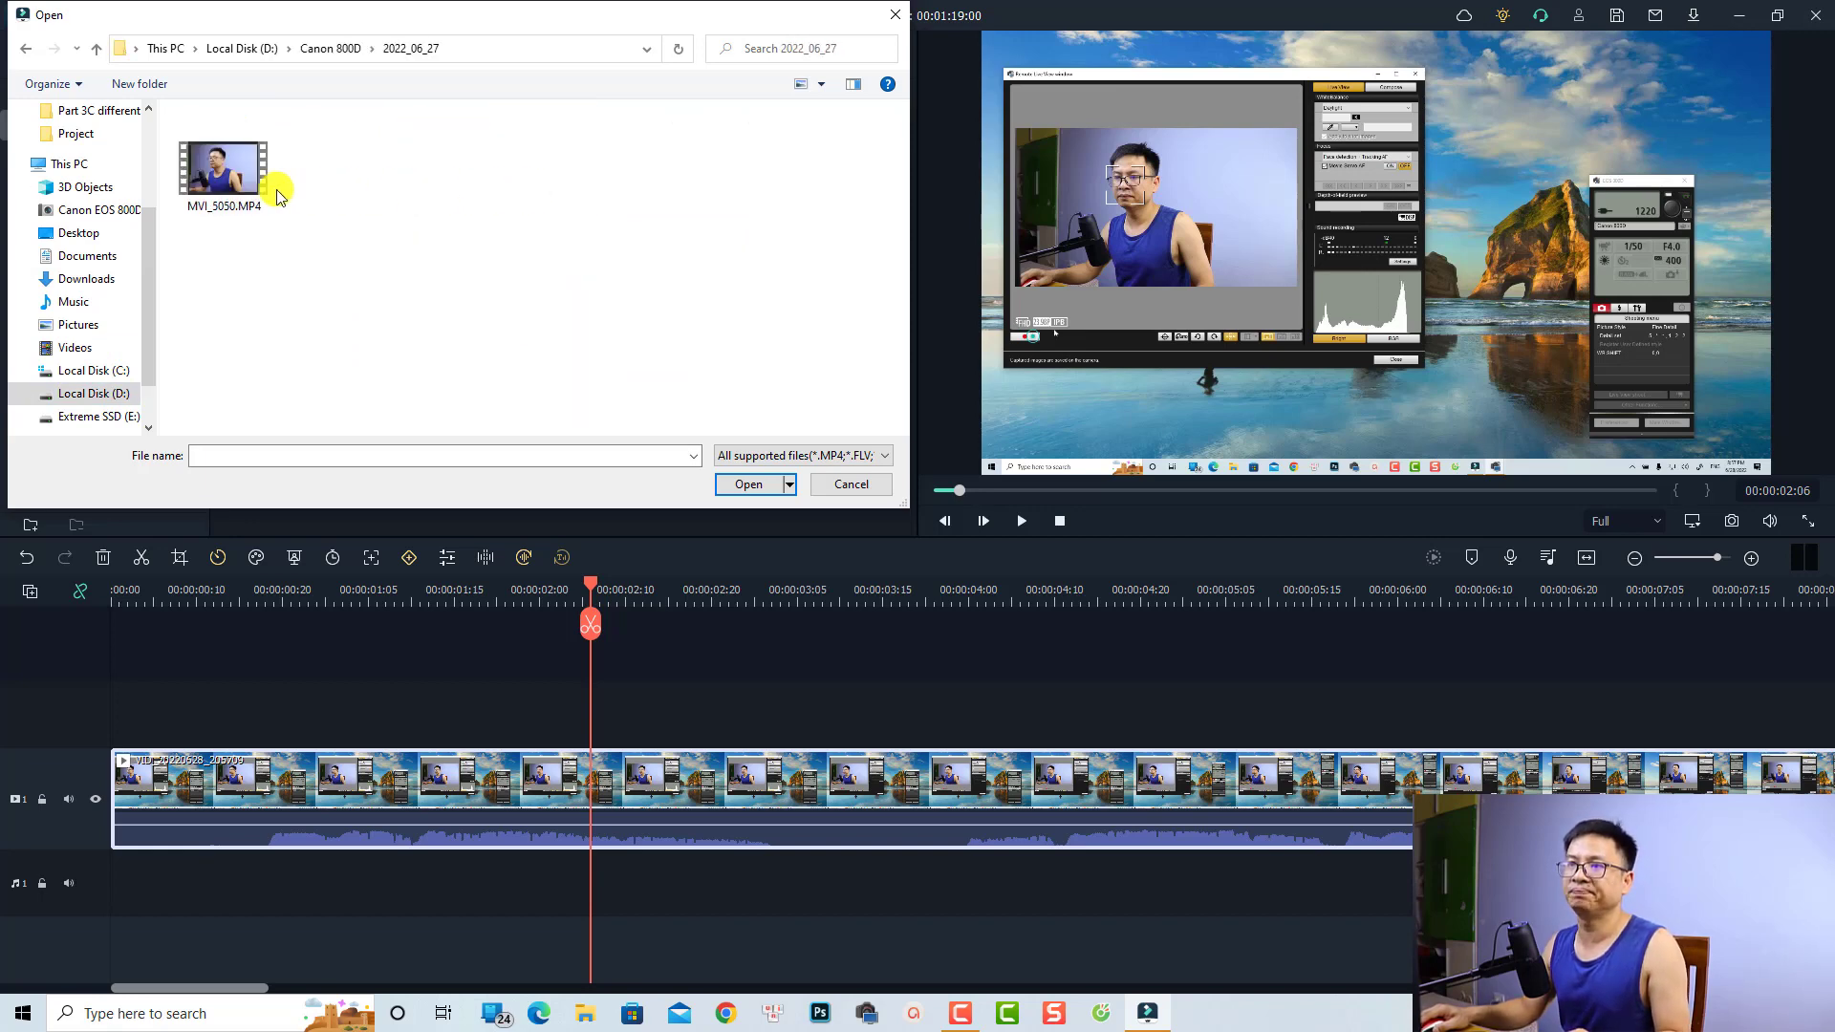
{"action": "left_click", "coordinate": [247, 191]}
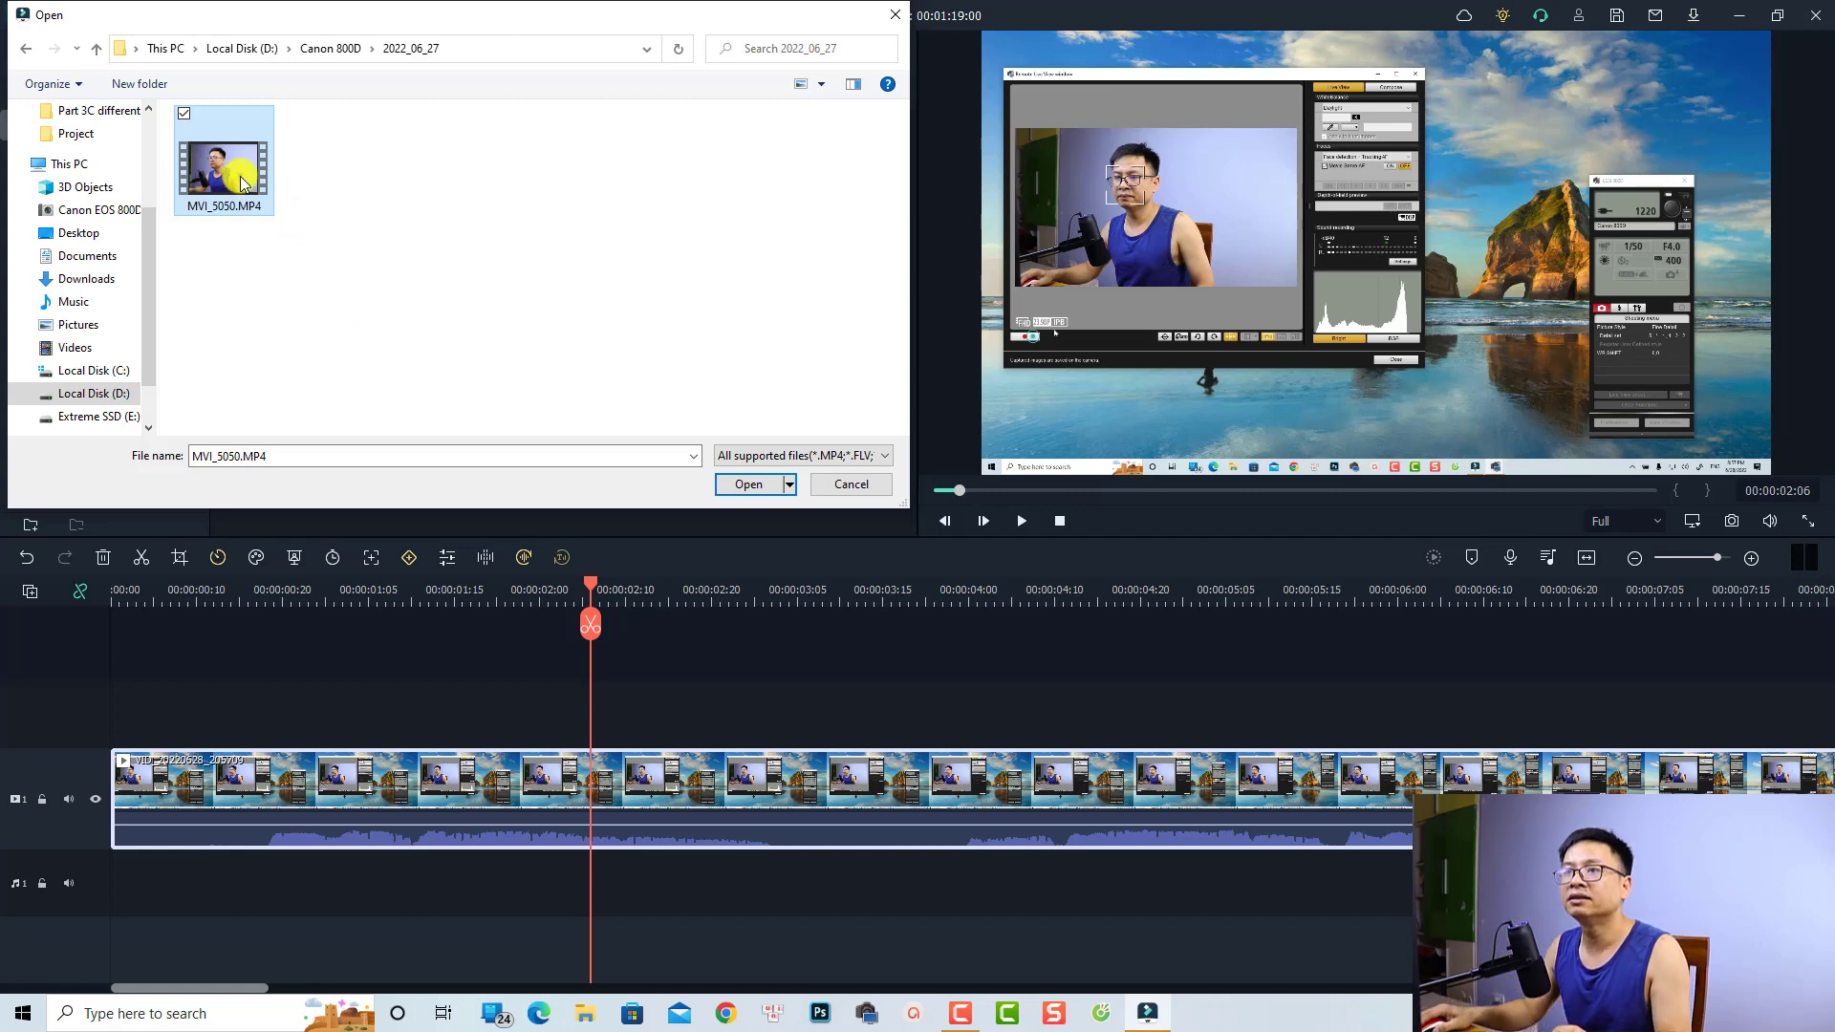
{"action": "left_click", "coordinate": [749, 485]}
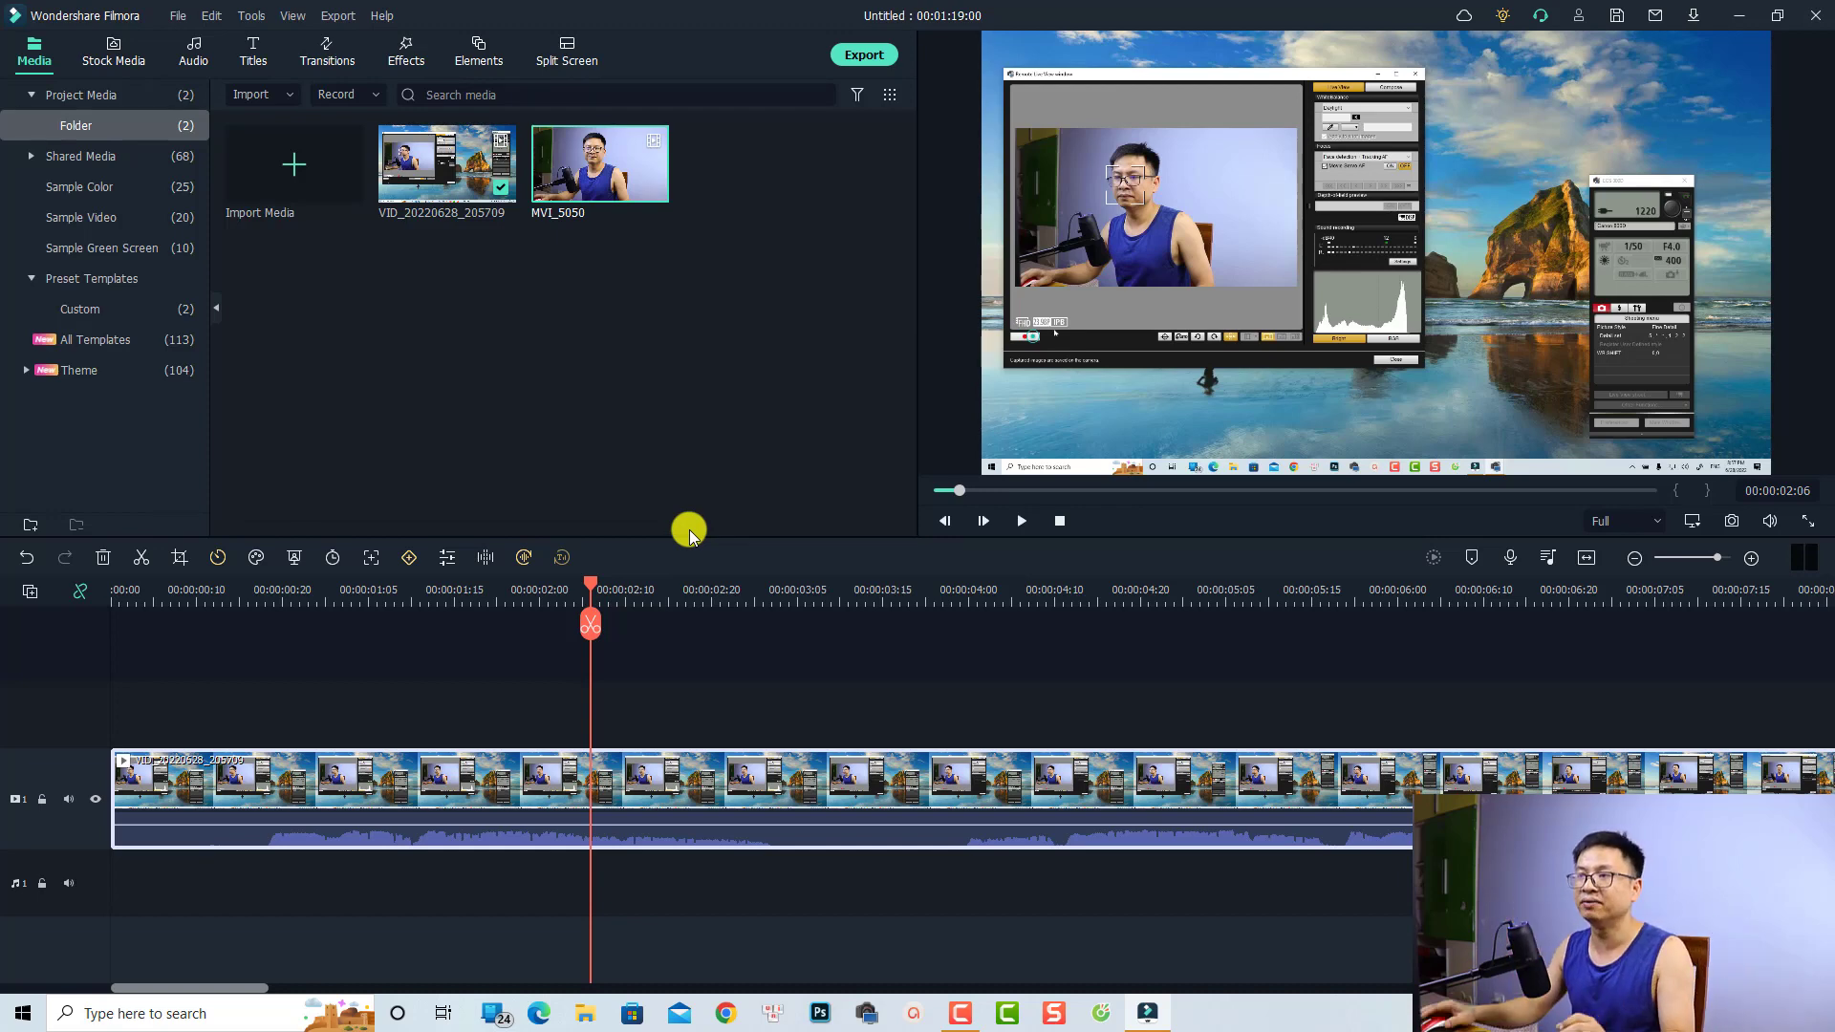
Place MVI_5050 at the start of the second video track, keeping the project settings of 1920 x 1080 25fps
{"action": "left_click_drag", "start_coordinate": [593, 192], "coordinate": [105, 697]}
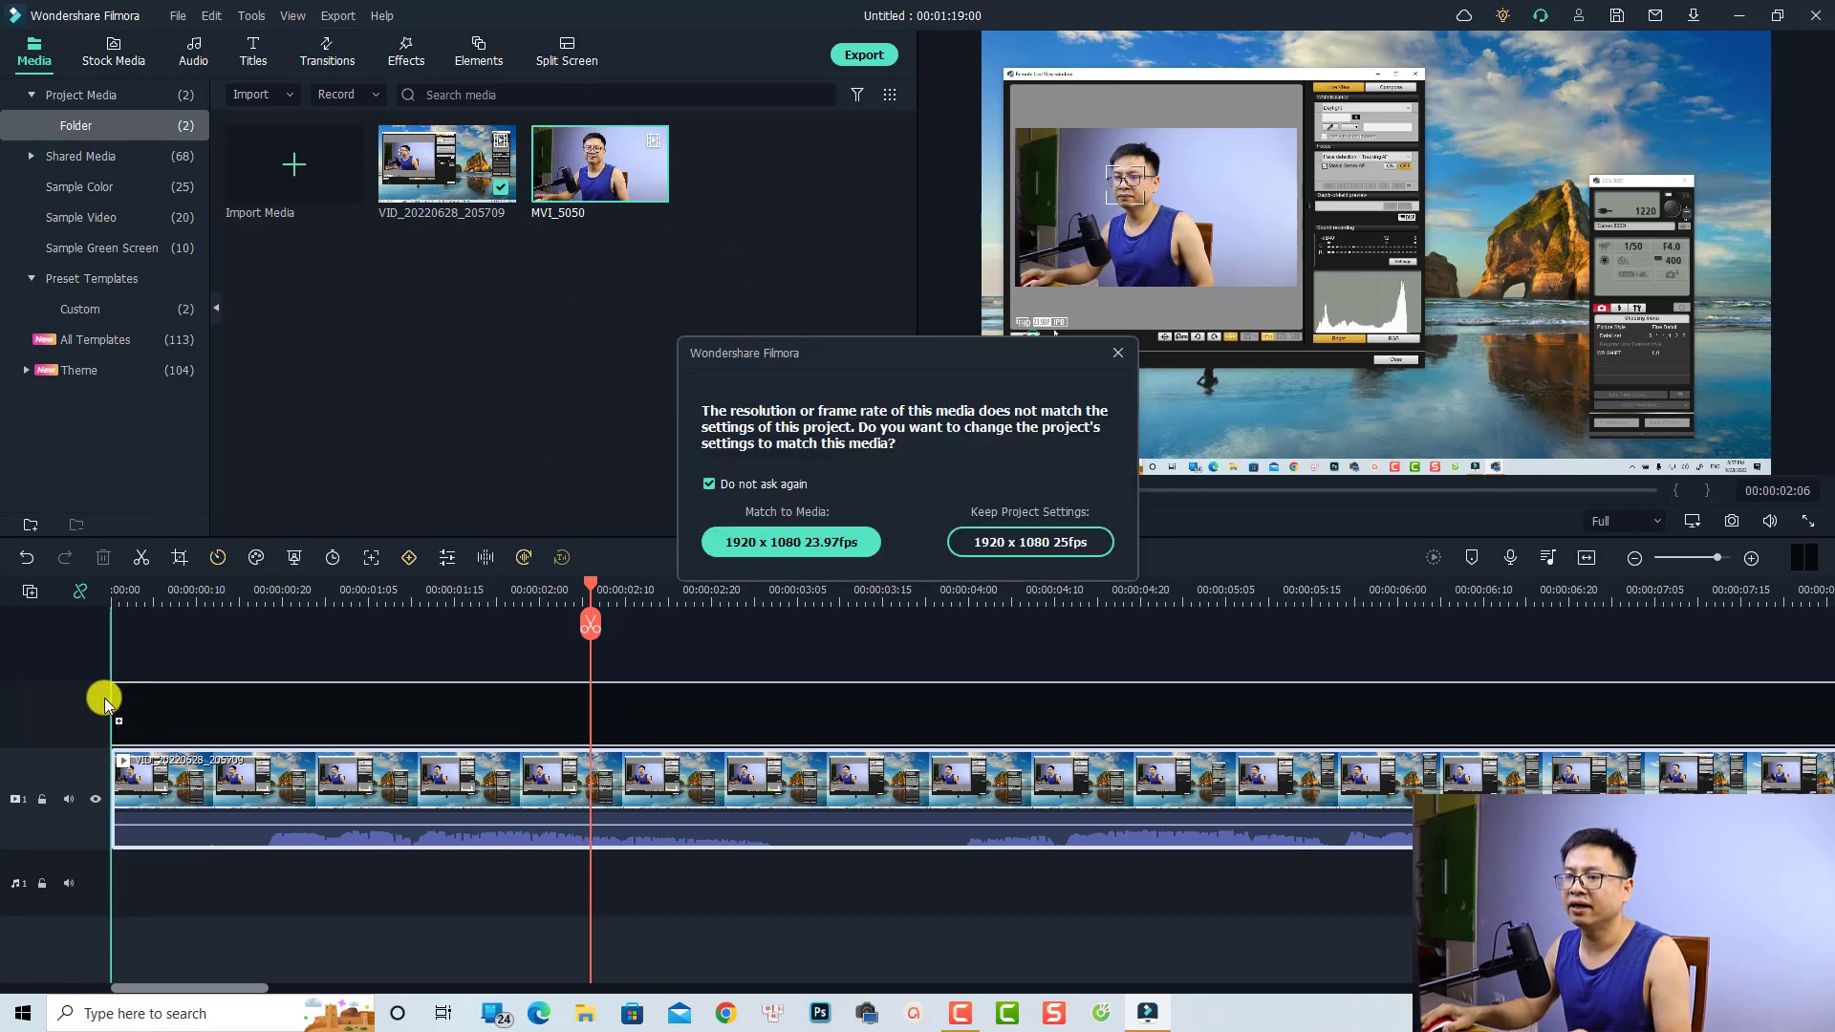
{"action": "left_click", "coordinate": [1018, 548]}
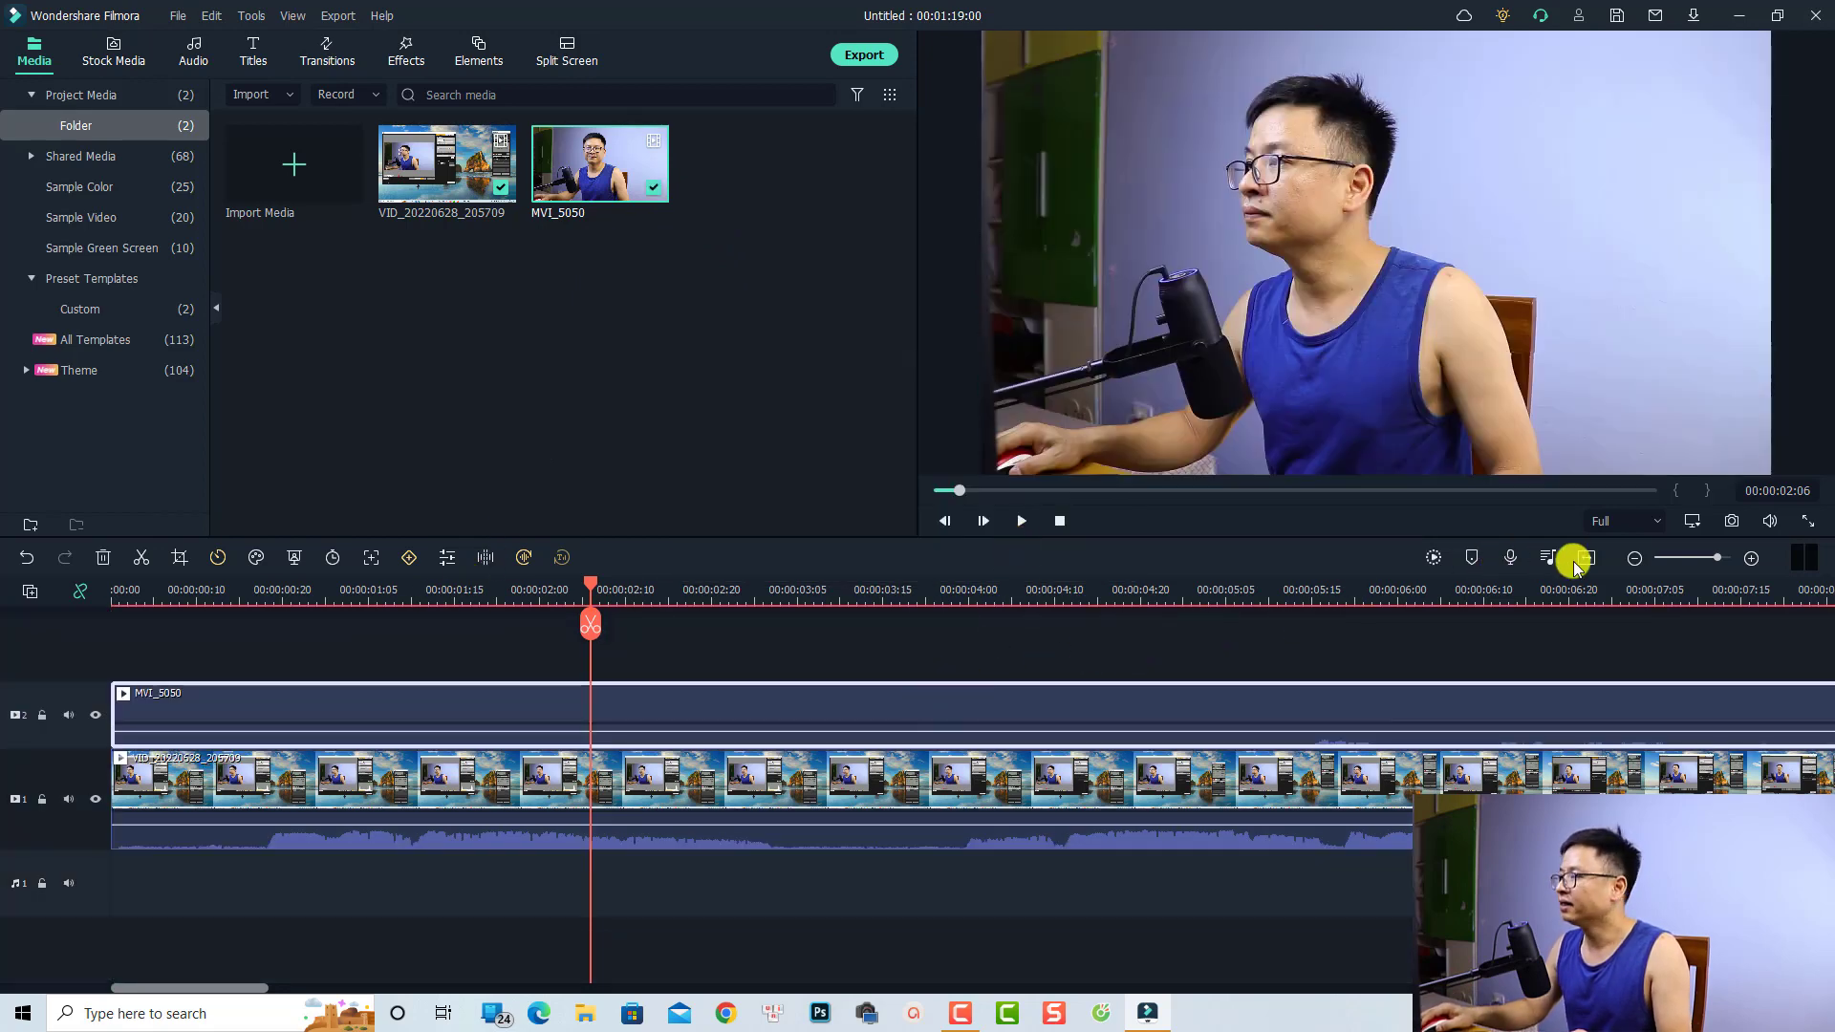
{"action": "left_click", "coordinate": [1586, 562]}
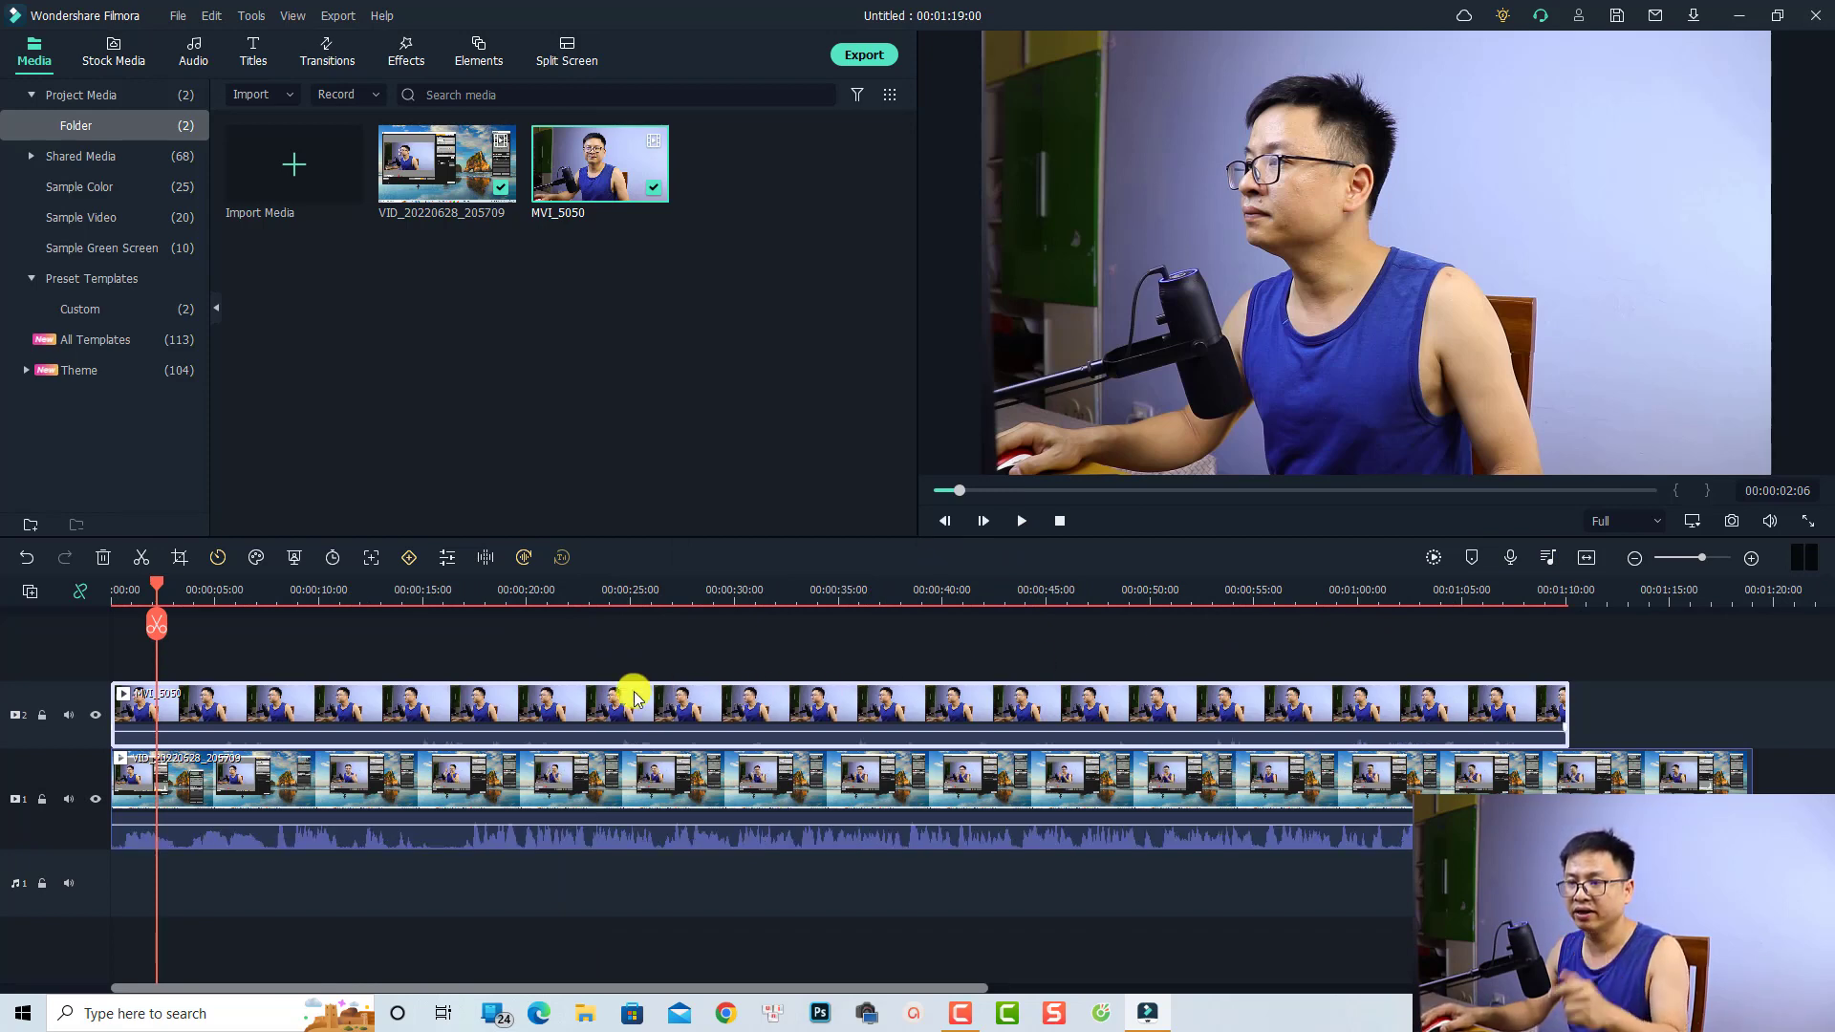
Detach the audio from the MVI_5050 clip and auto-synchronize it with the VID_20220628_205709 clip
{"action": "right_click", "coordinate": [565, 713]}
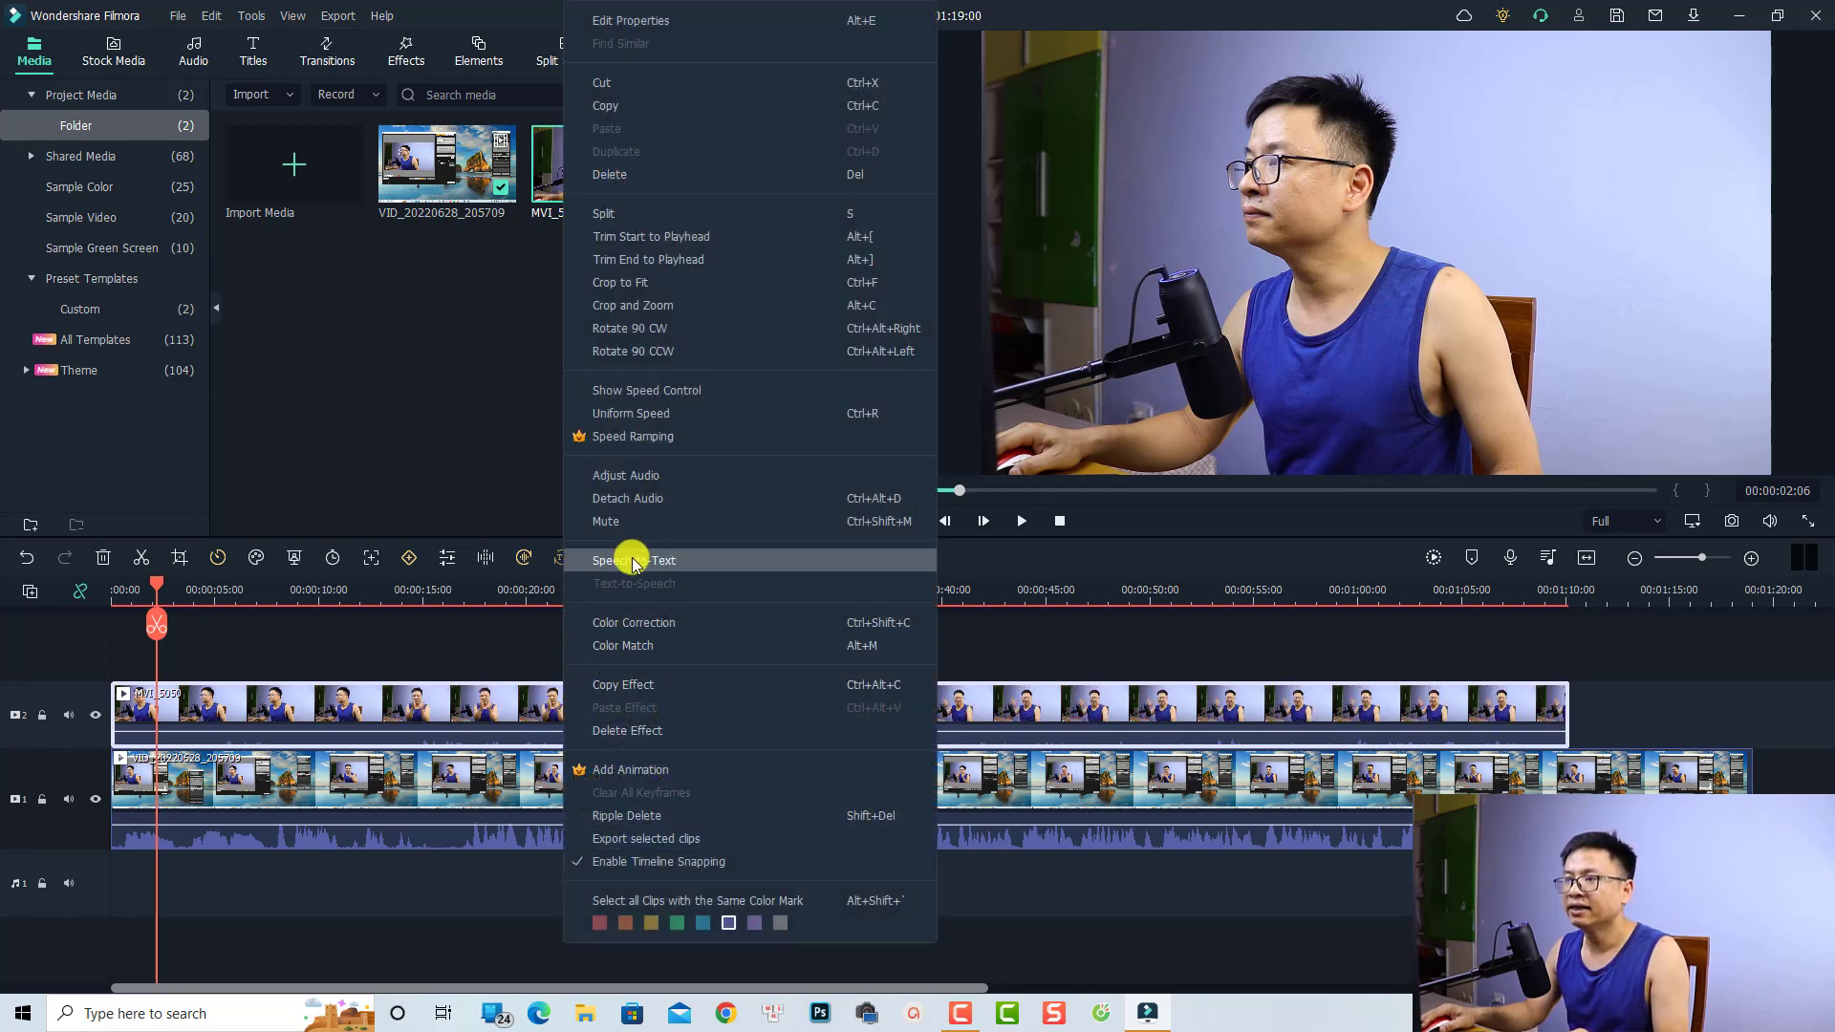
{"action": "left_click", "coordinate": [630, 504]}
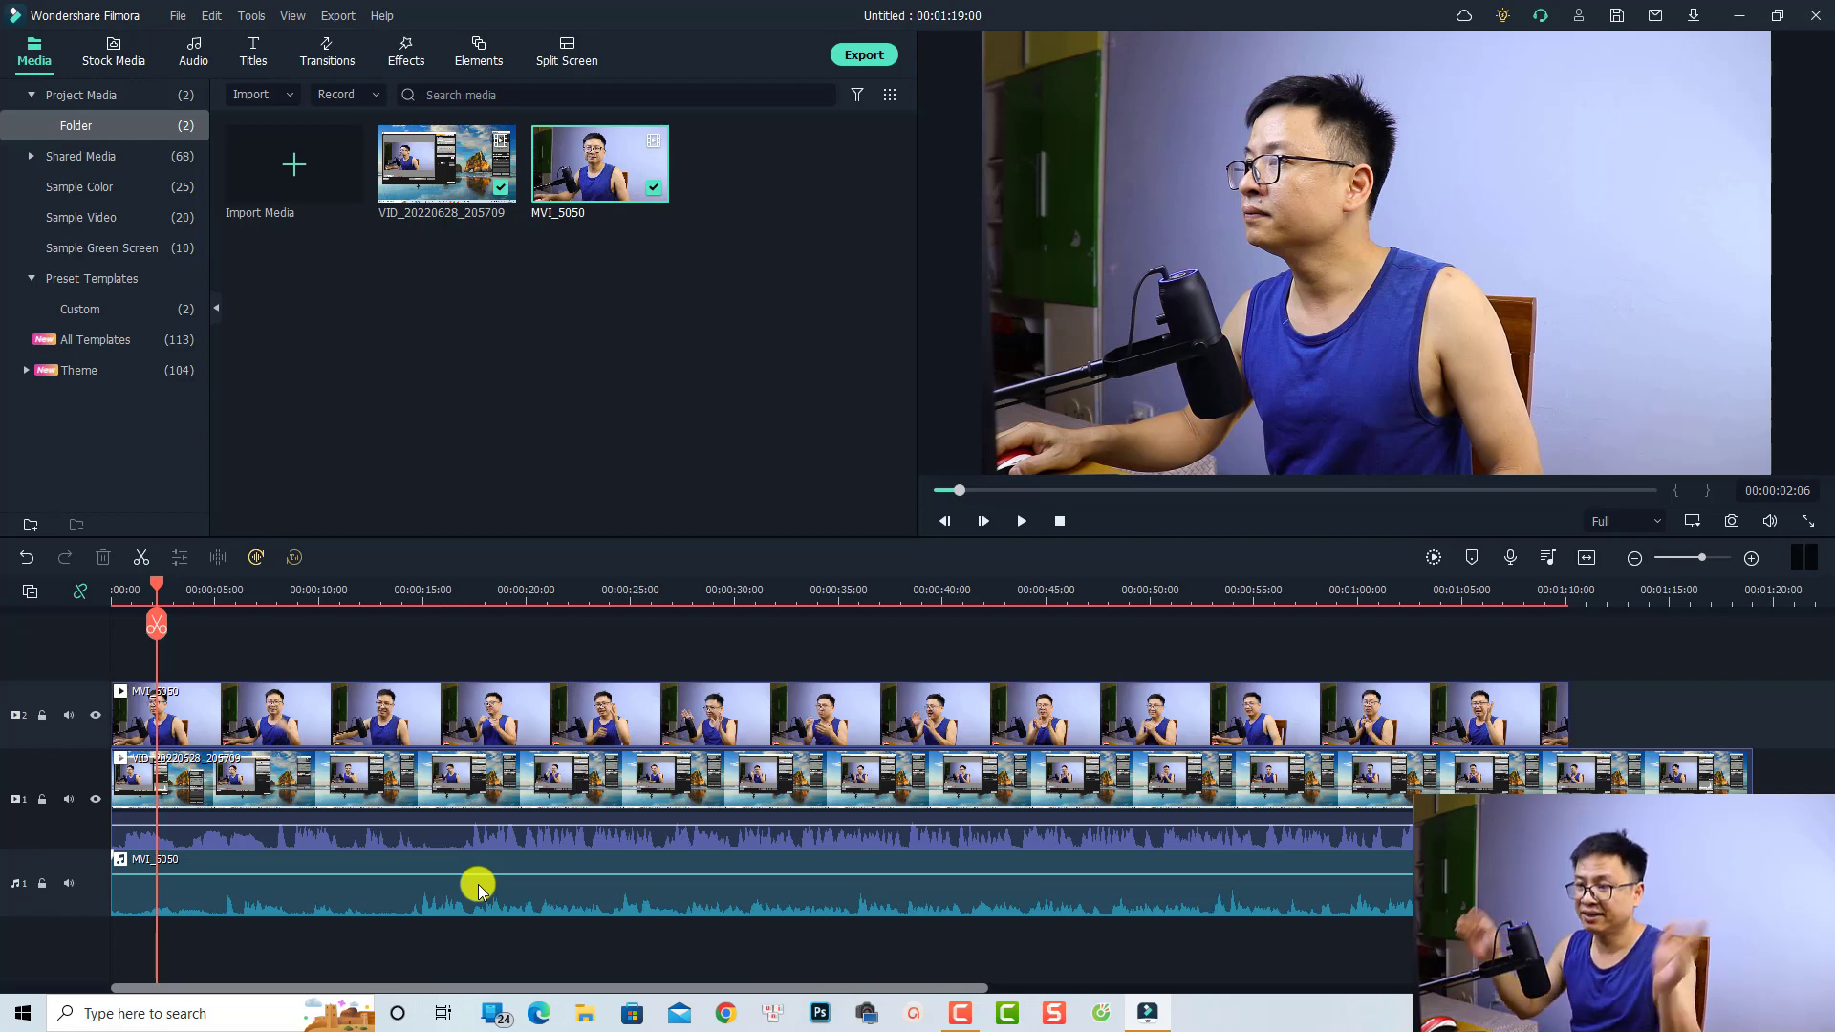
{"action": "left_click", "coordinate": [531, 797]}
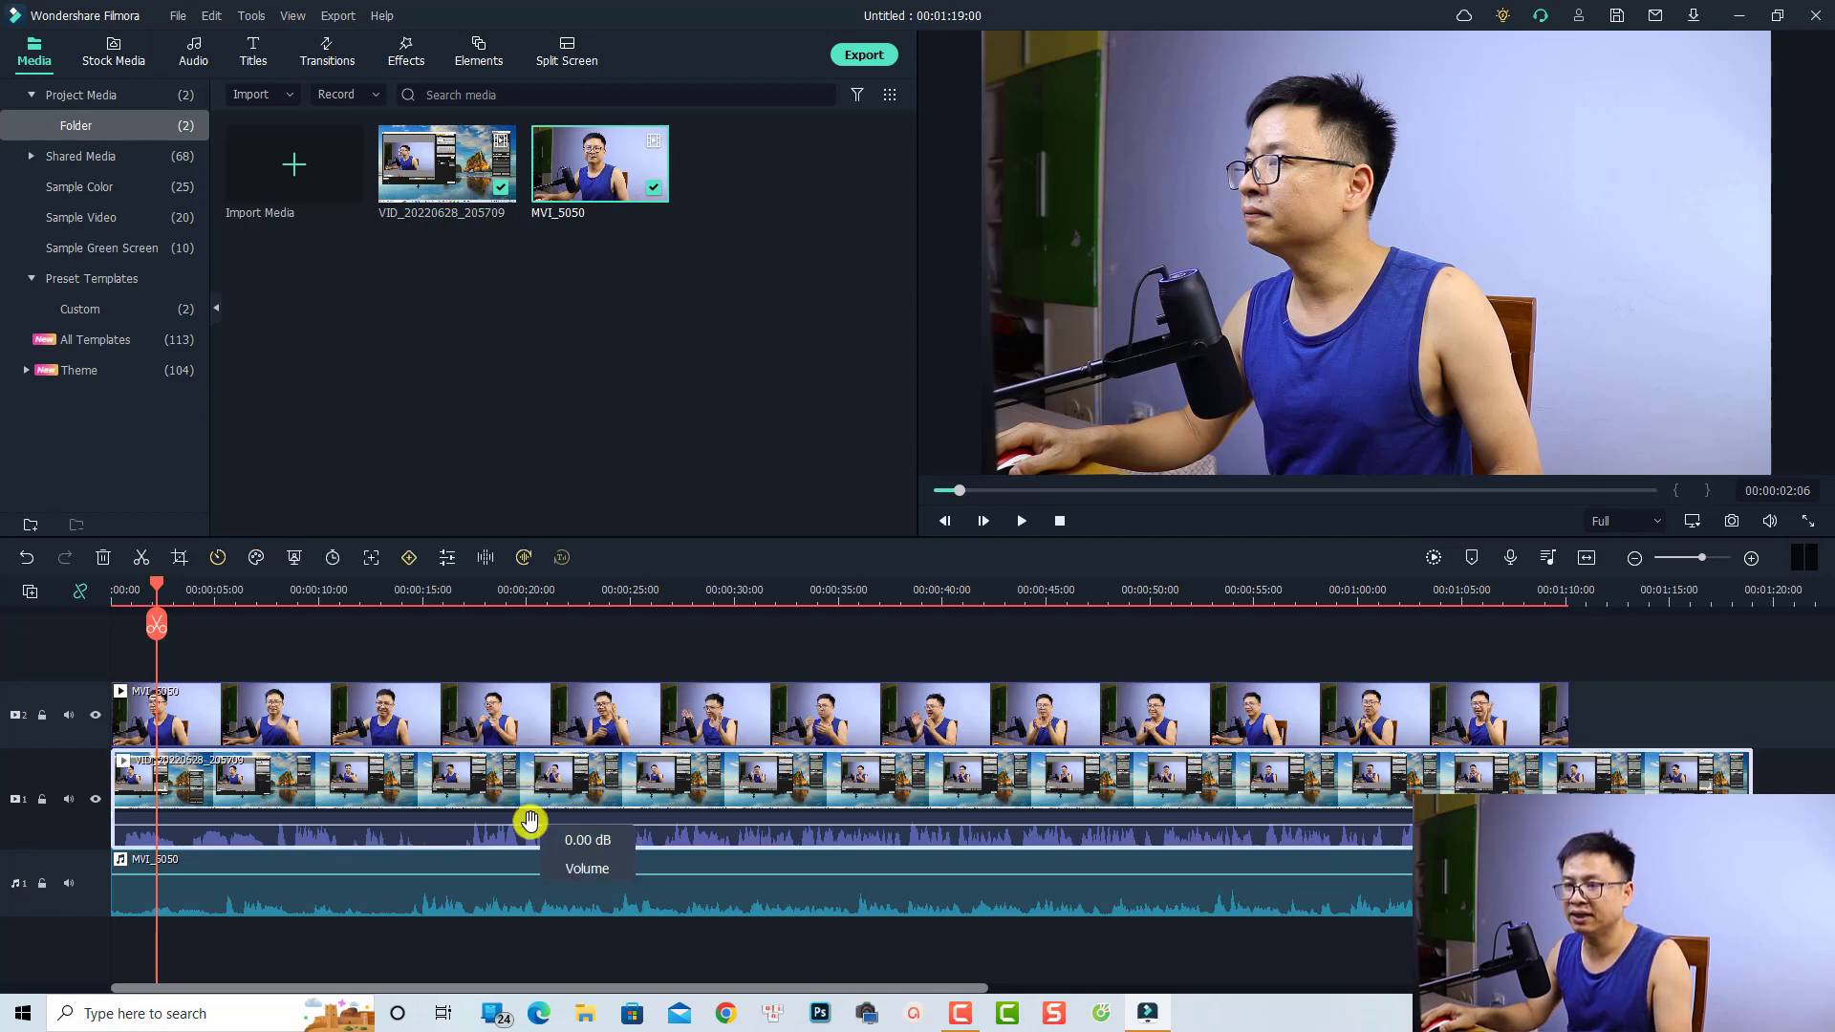
{"action": "left_click", "coordinate": [536, 895]}
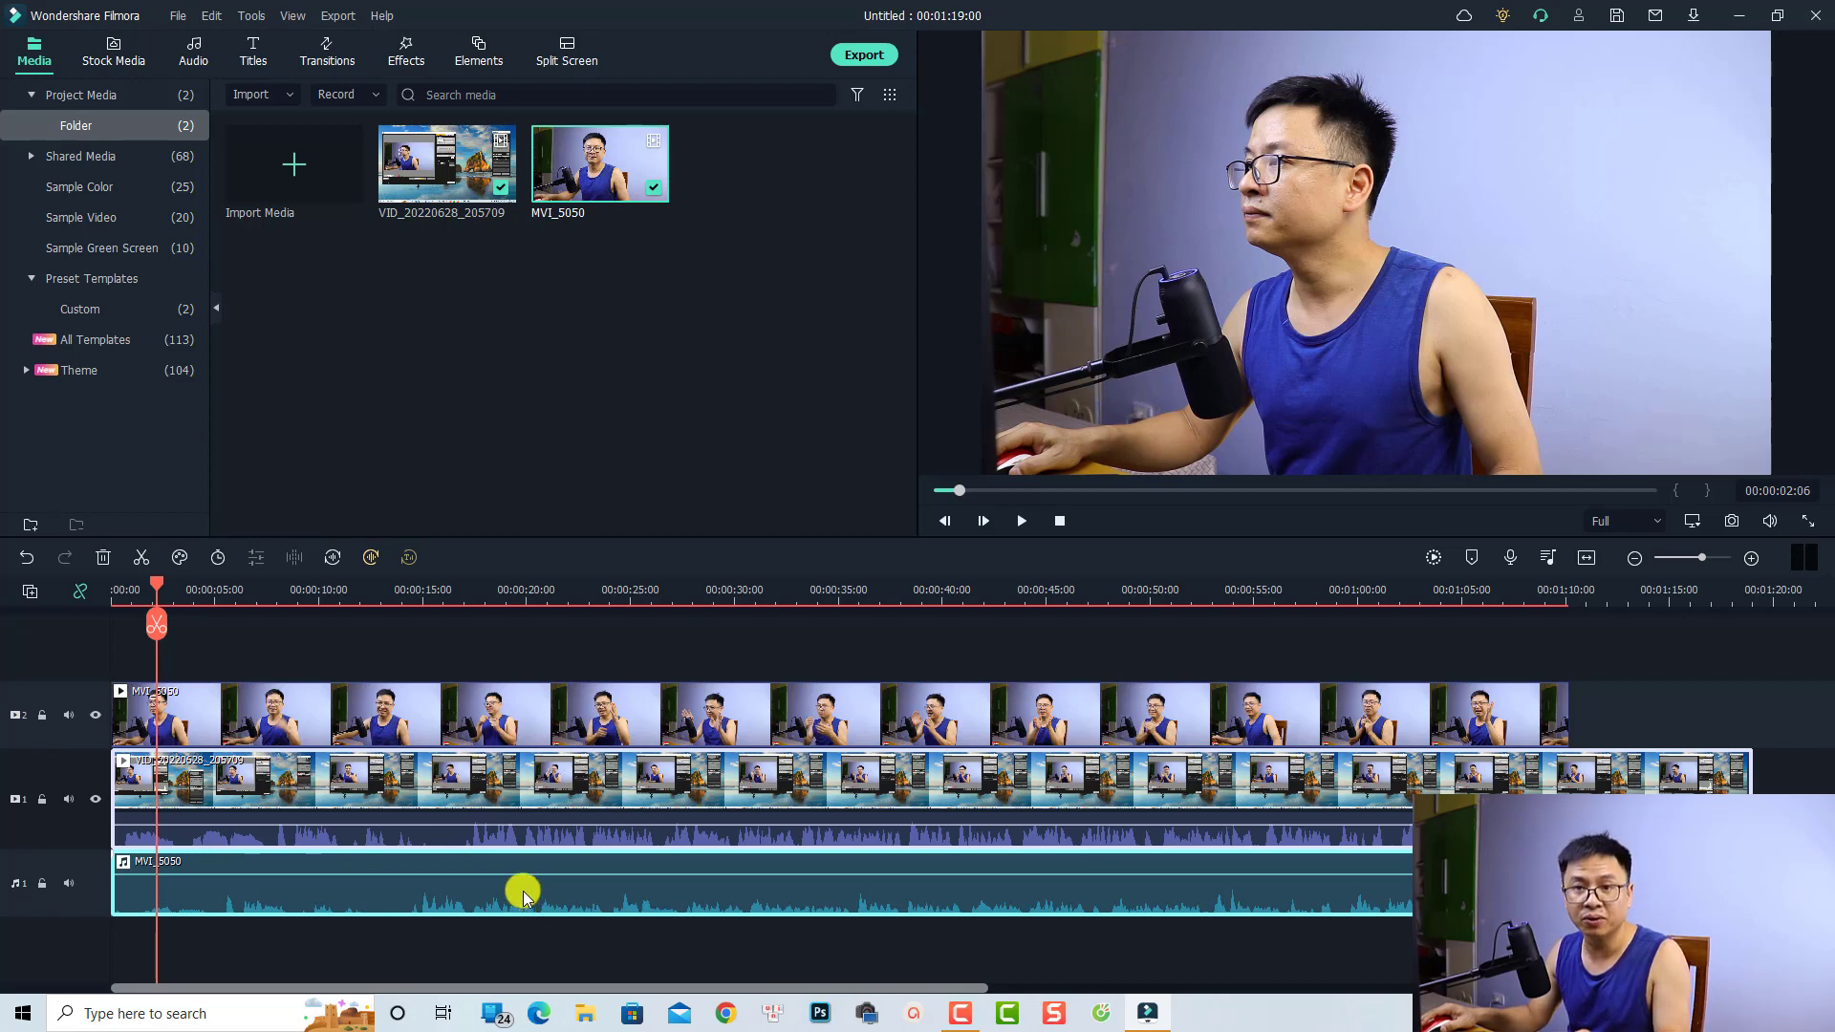
{"action": "right_click", "coordinate": [550, 819]}
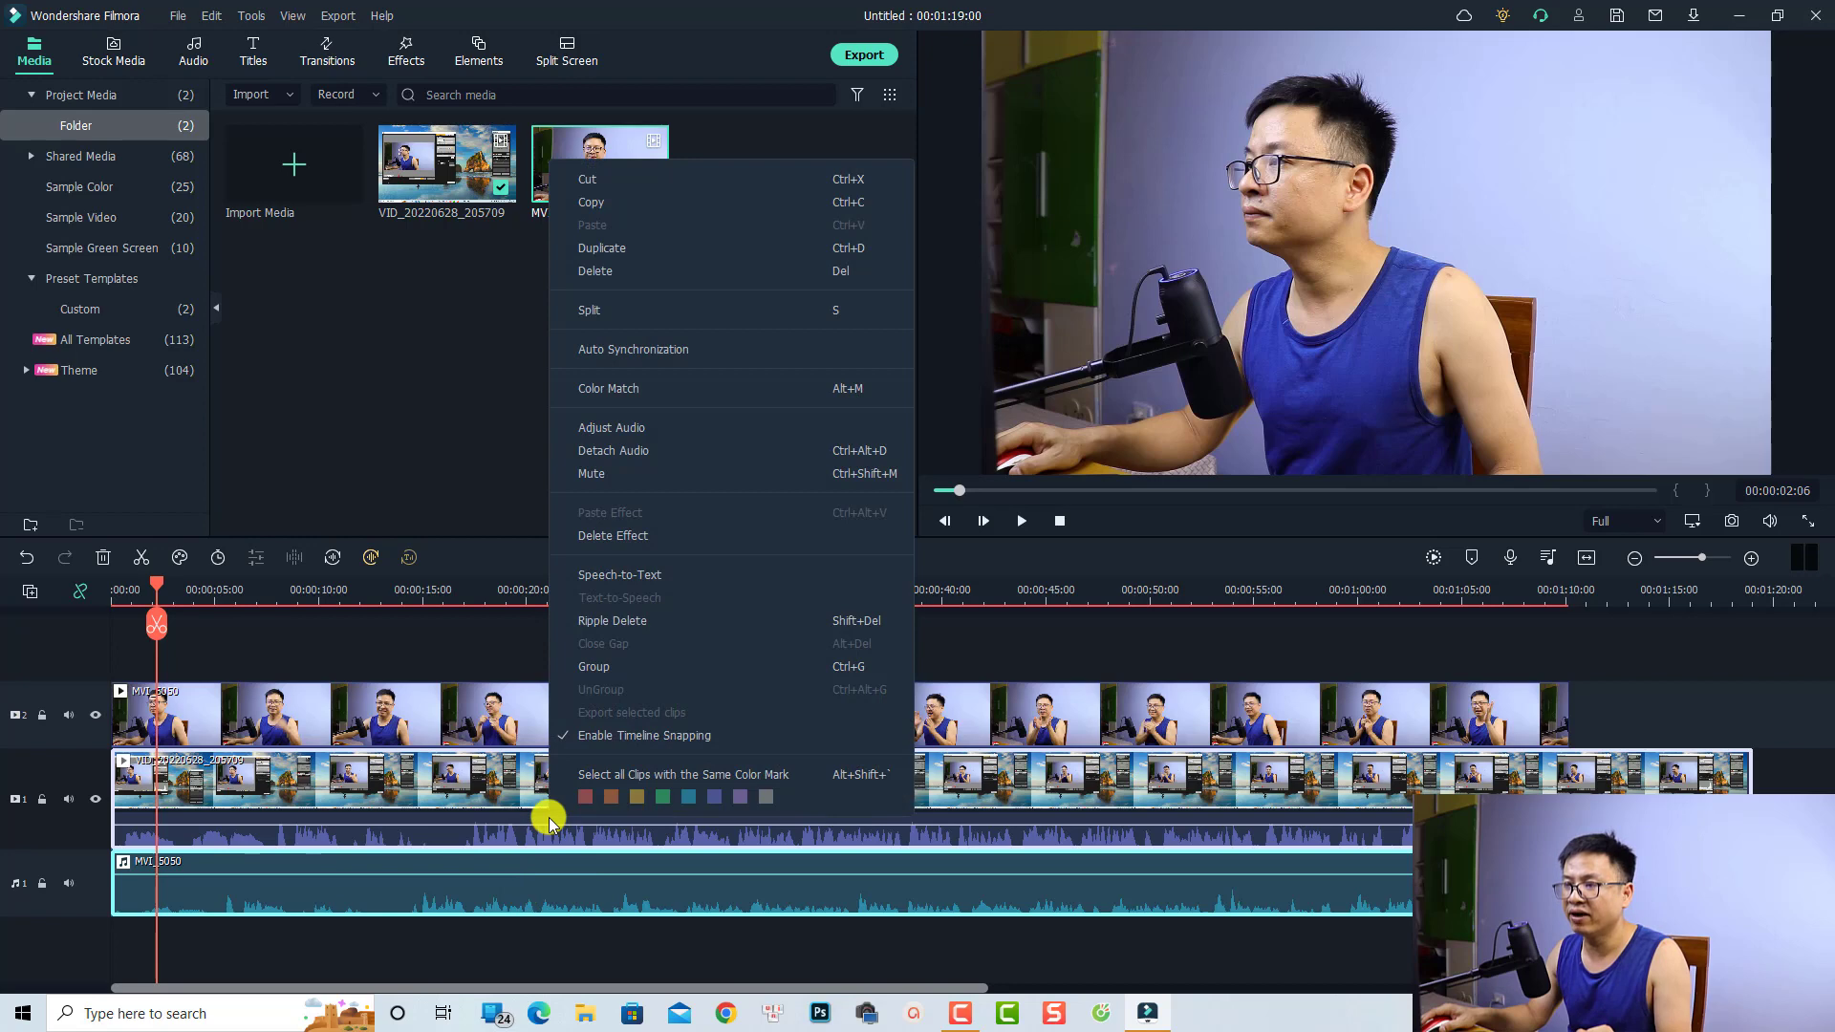
{"action": "left_click", "coordinate": [614, 350]}
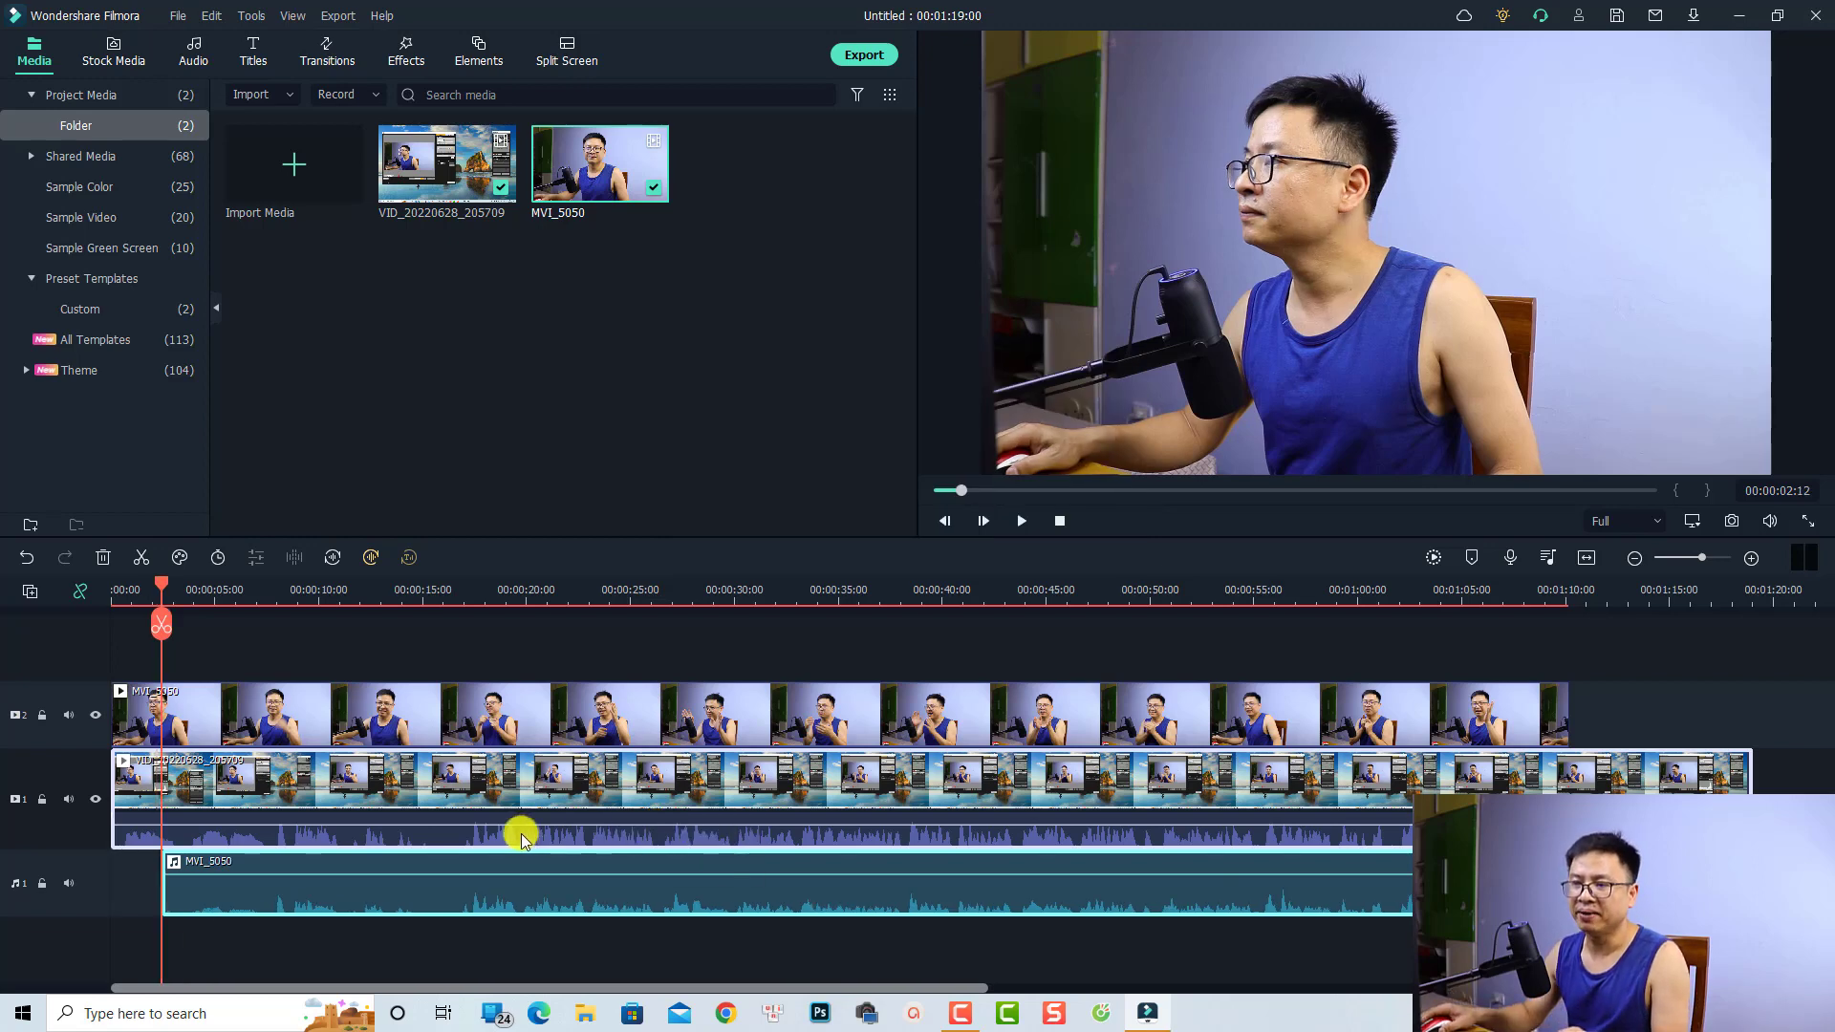
Align the MVI_5050 video clip with the start of its detached audio and play back to check the sync
{"action": "left_click", "coordinate": [295, 708]}
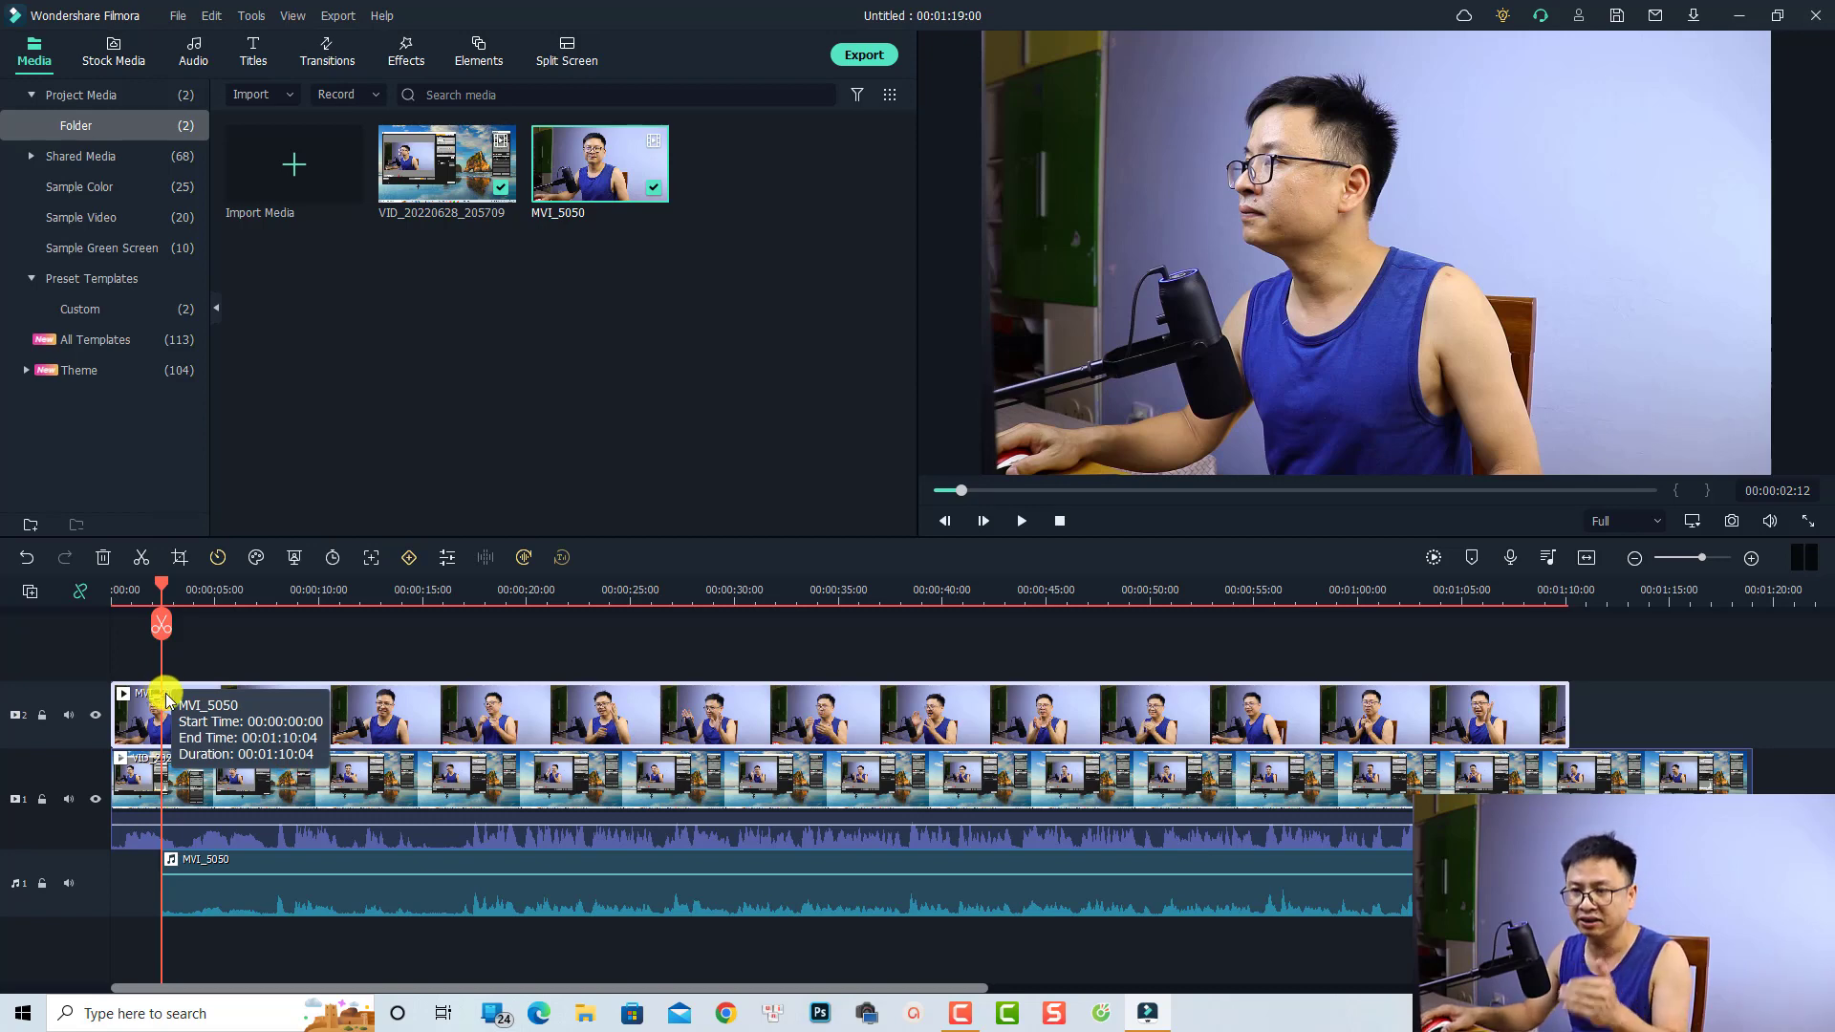
{"action": "left_click_drag", "start_coordinate": [179, 696], "coordinate": [277, 707]}
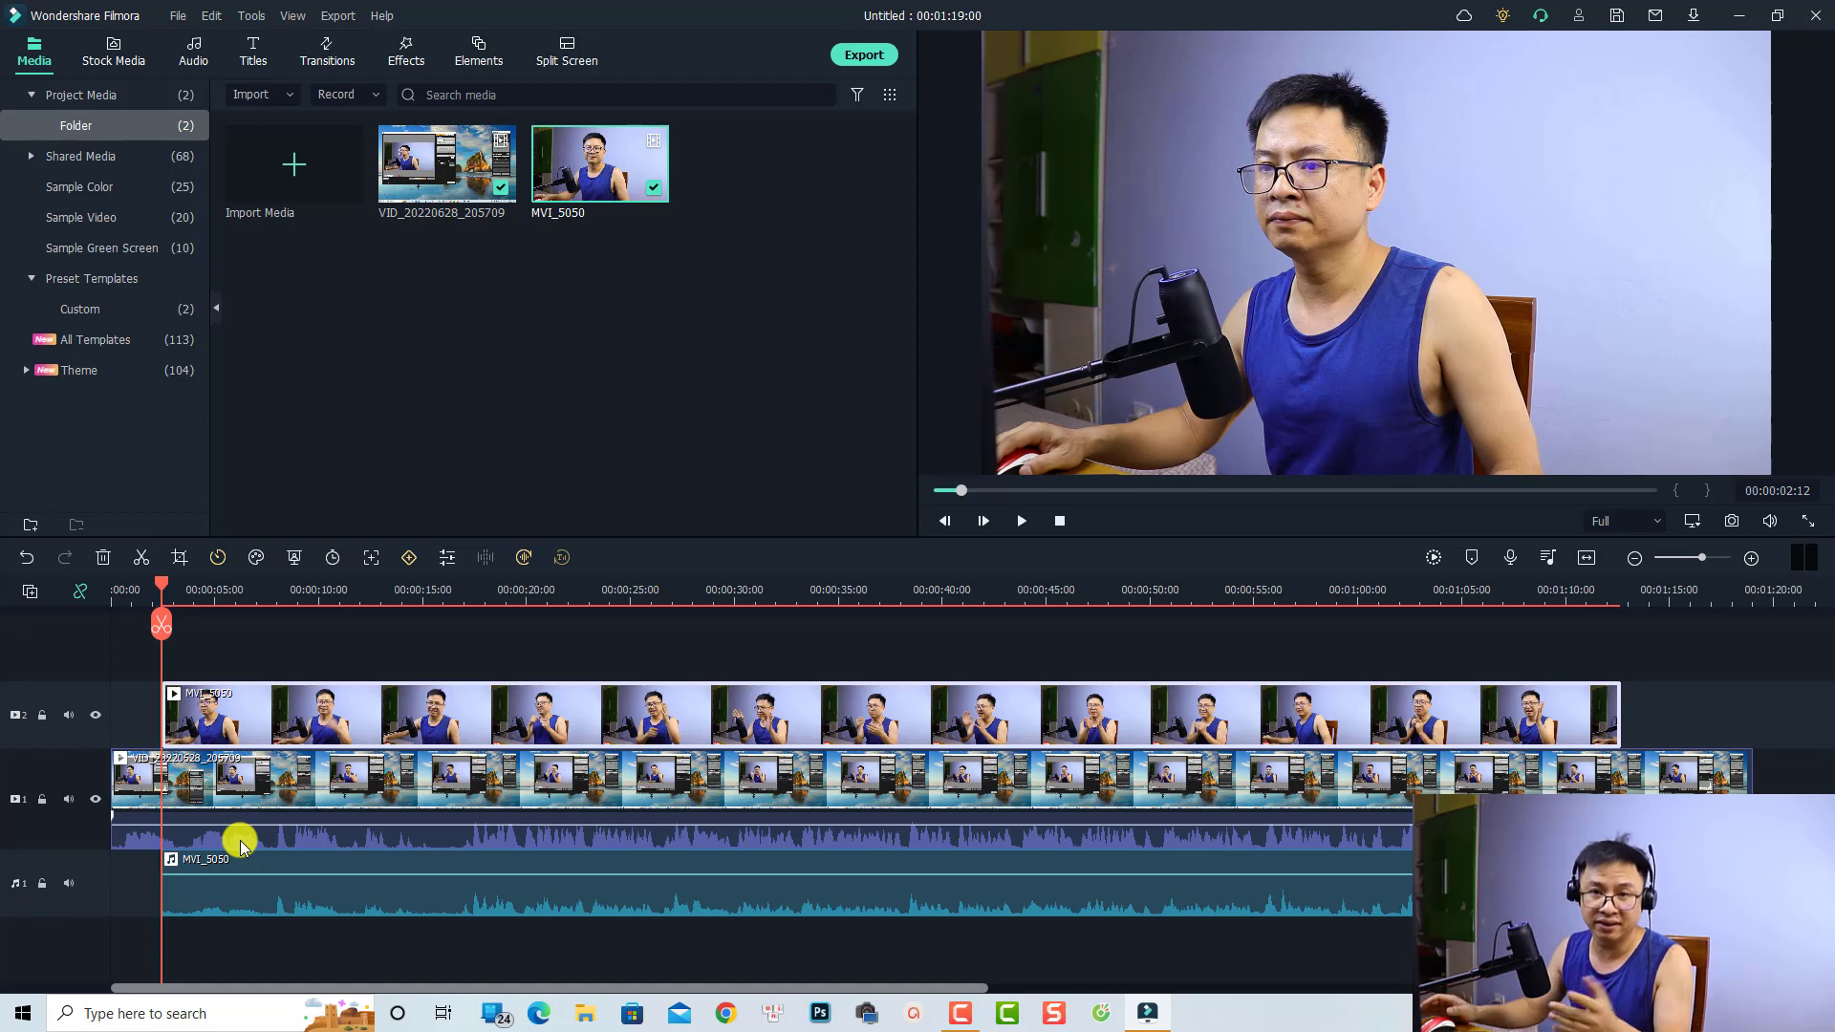
{"action": "key", "text": "space"}
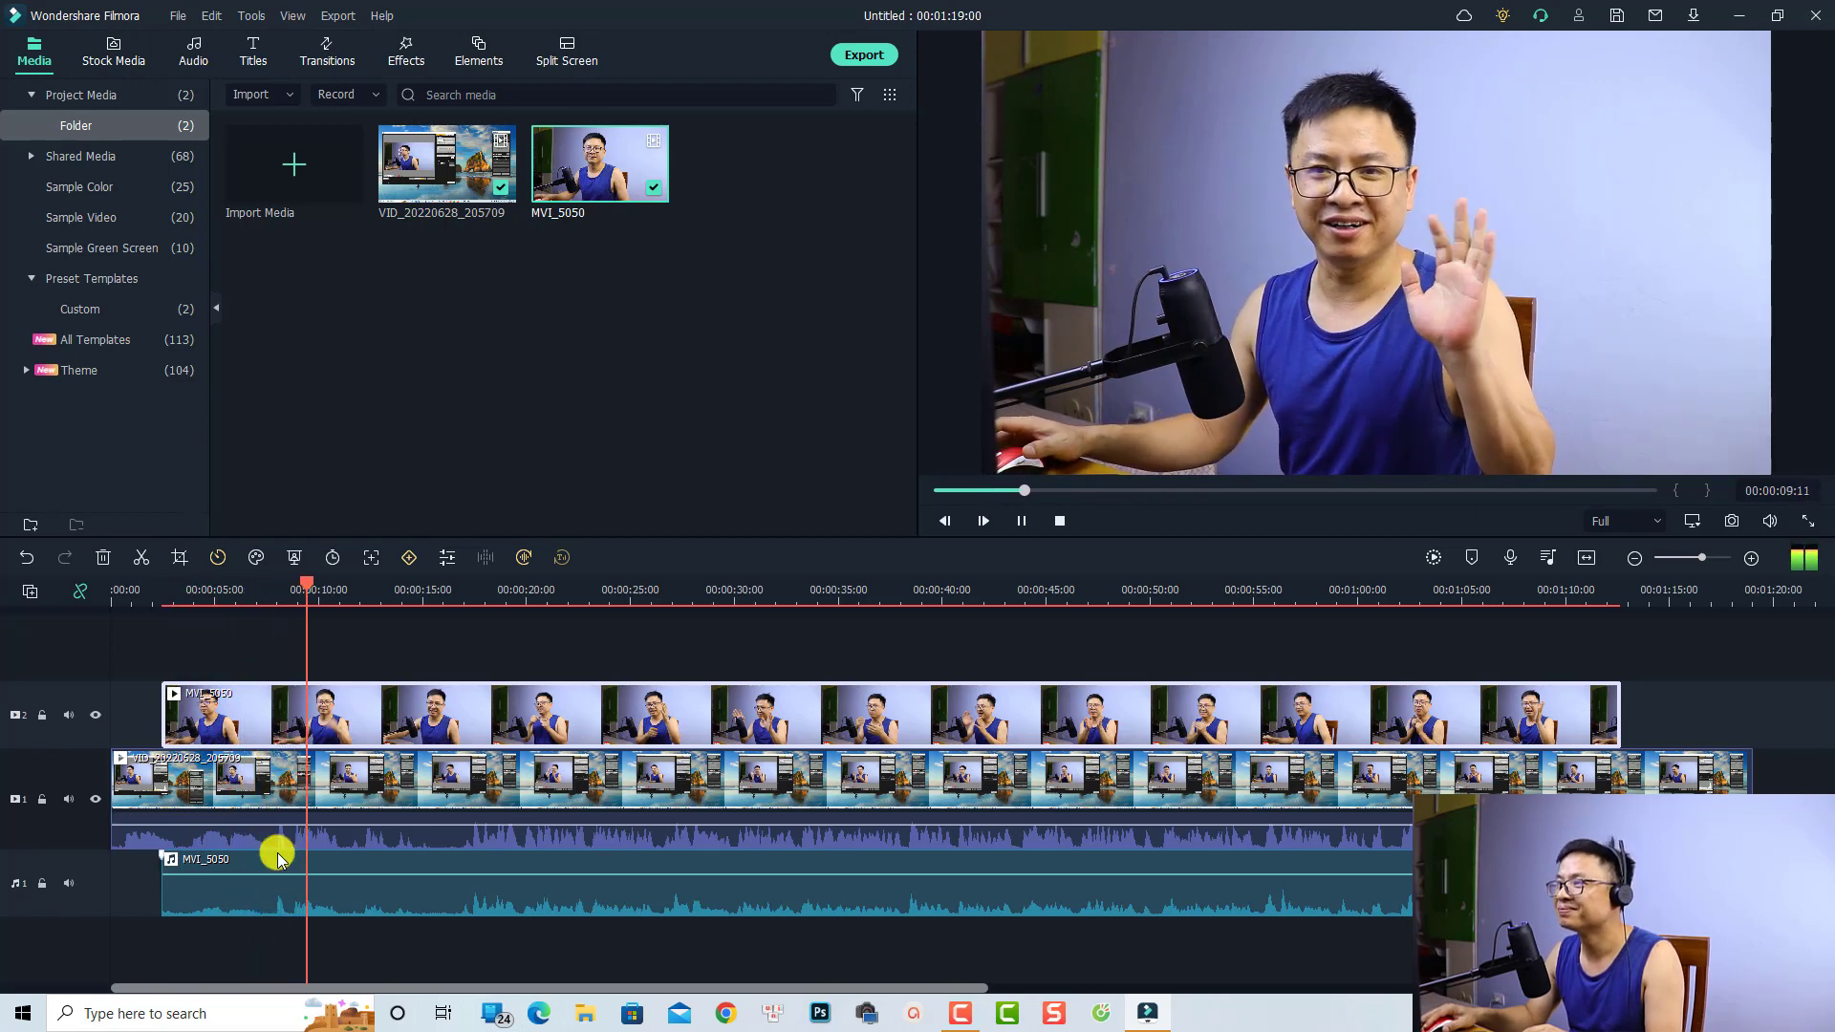
{"action": "key", "text": "space"}
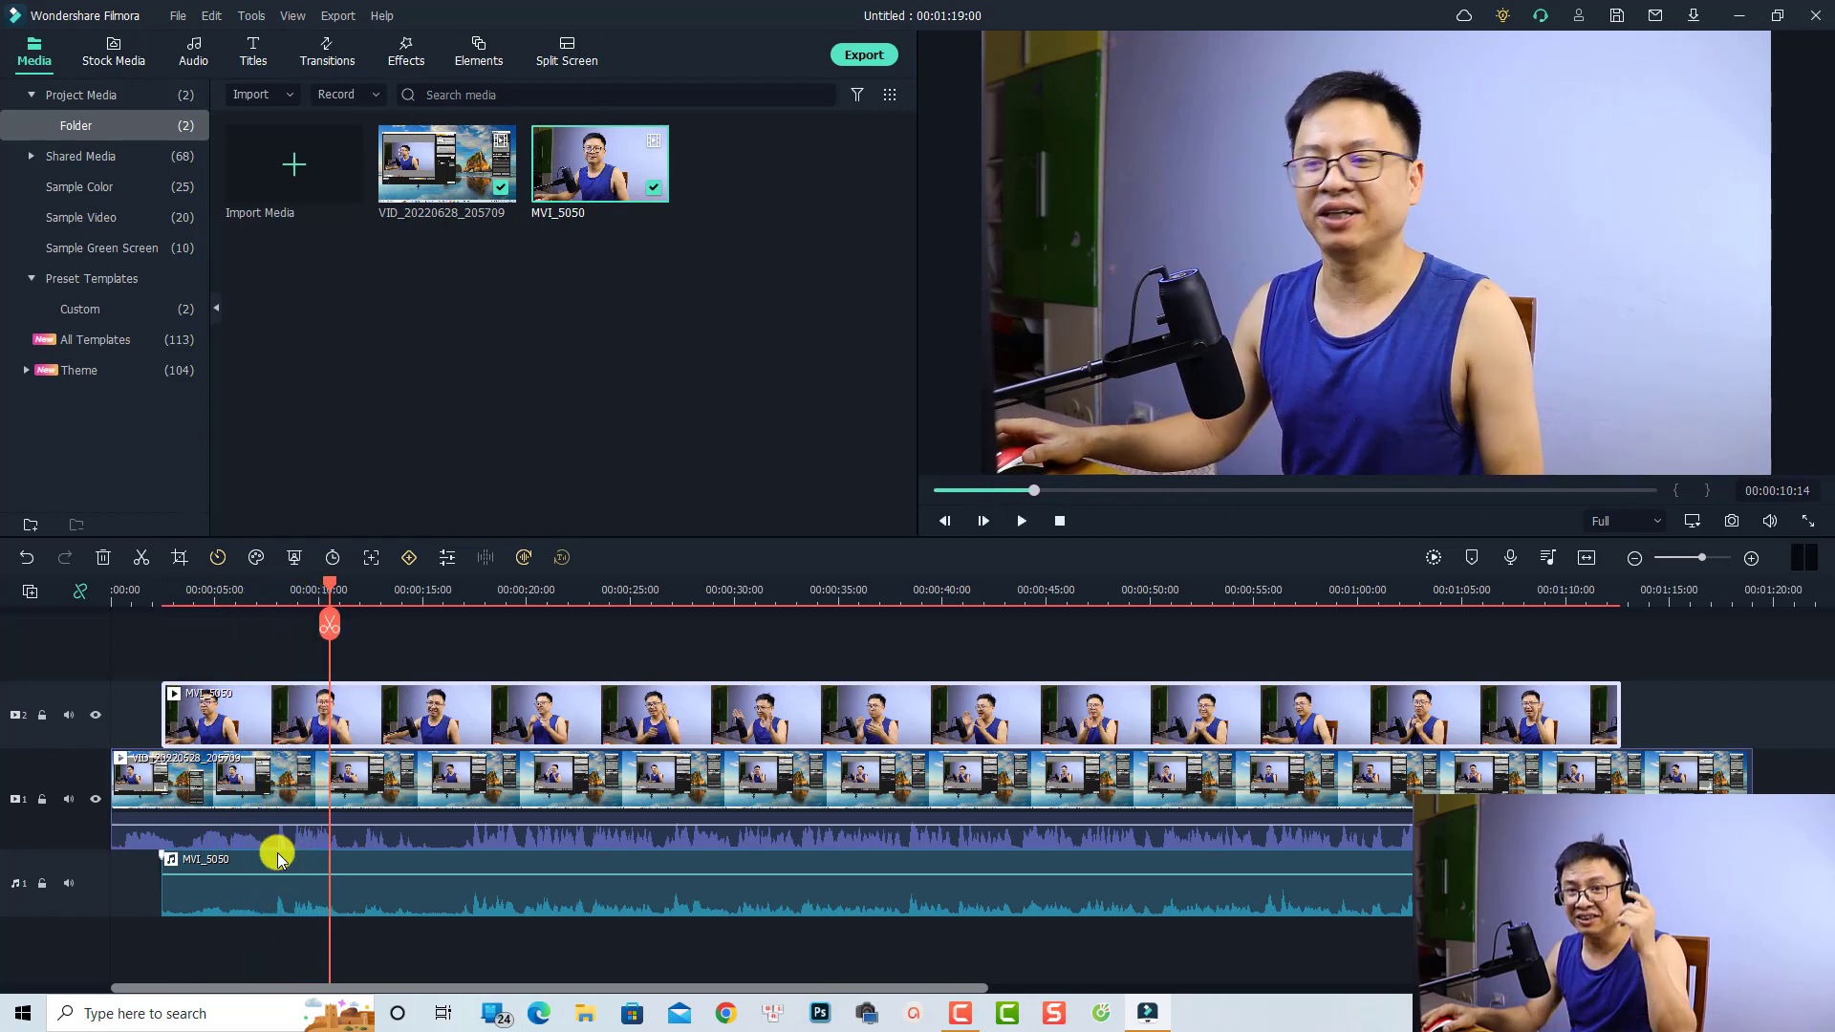
Delete the detached MVI_5050 audio and play the timeline from the start of the MVI_5050 video clip
{"action": "left_click", "coordinate": [294, 890]}
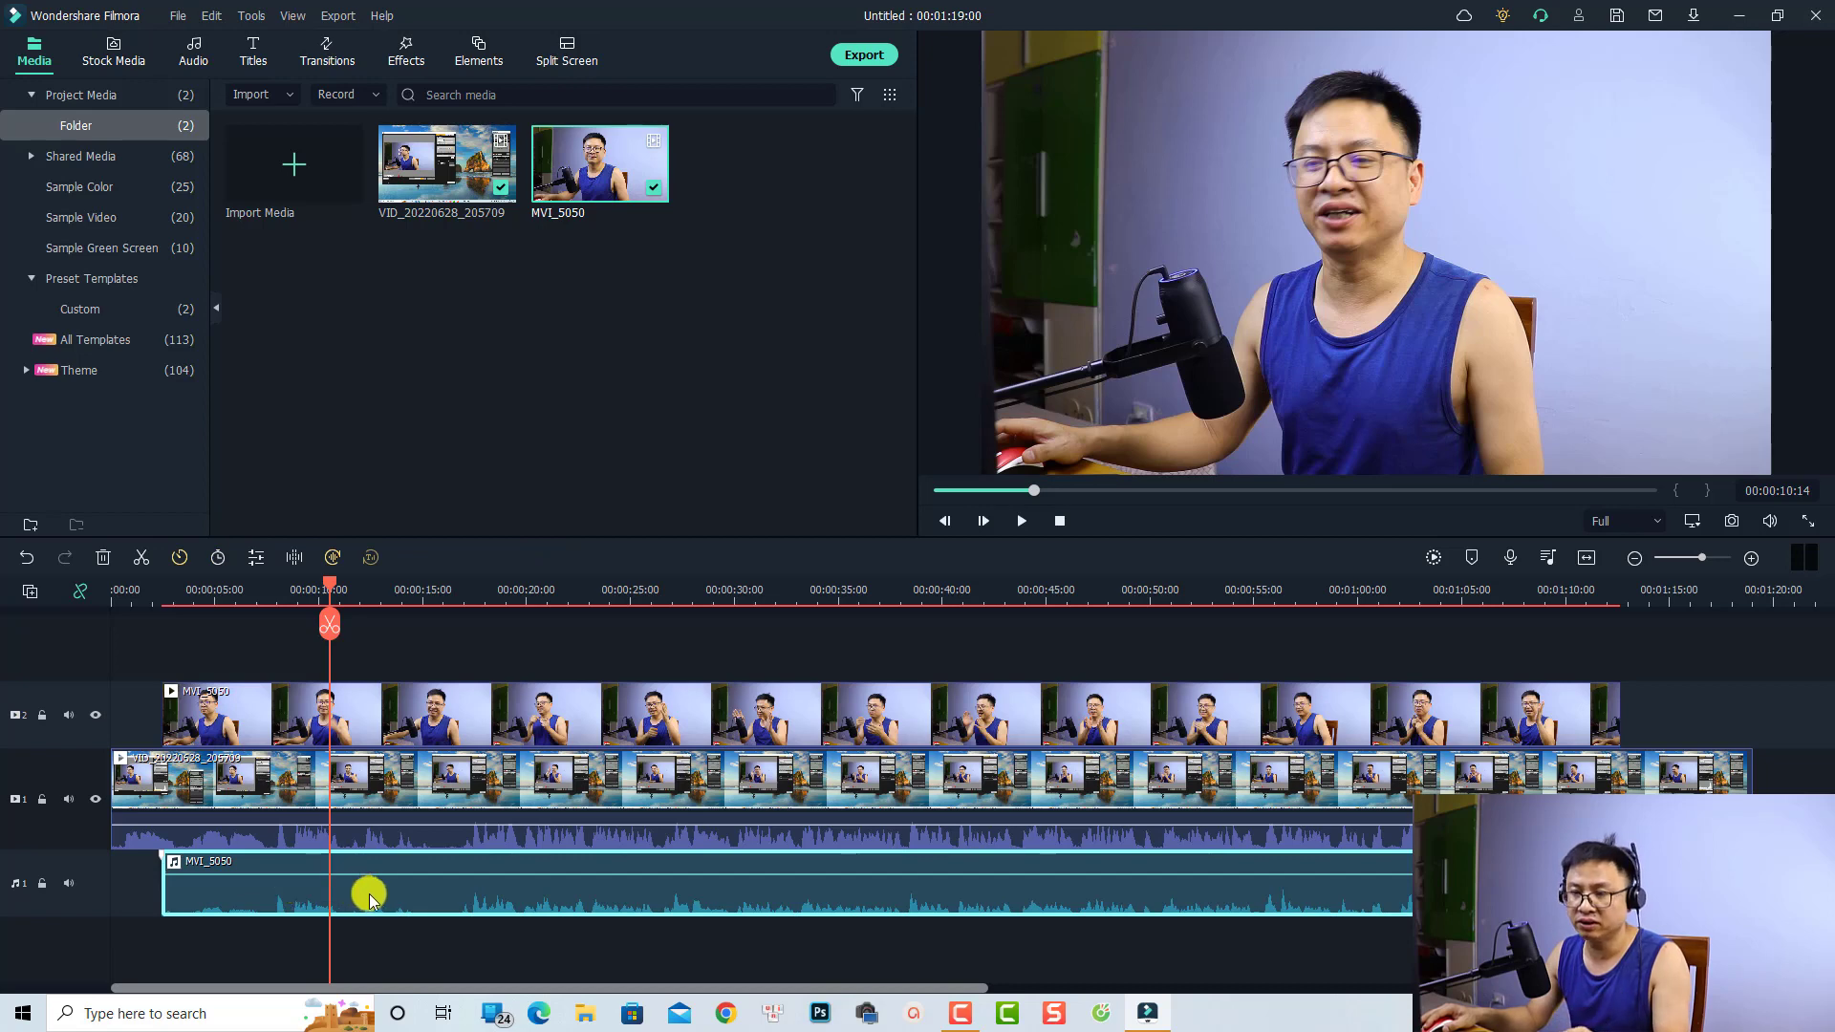
{"action": "key", "text": "Delete"}
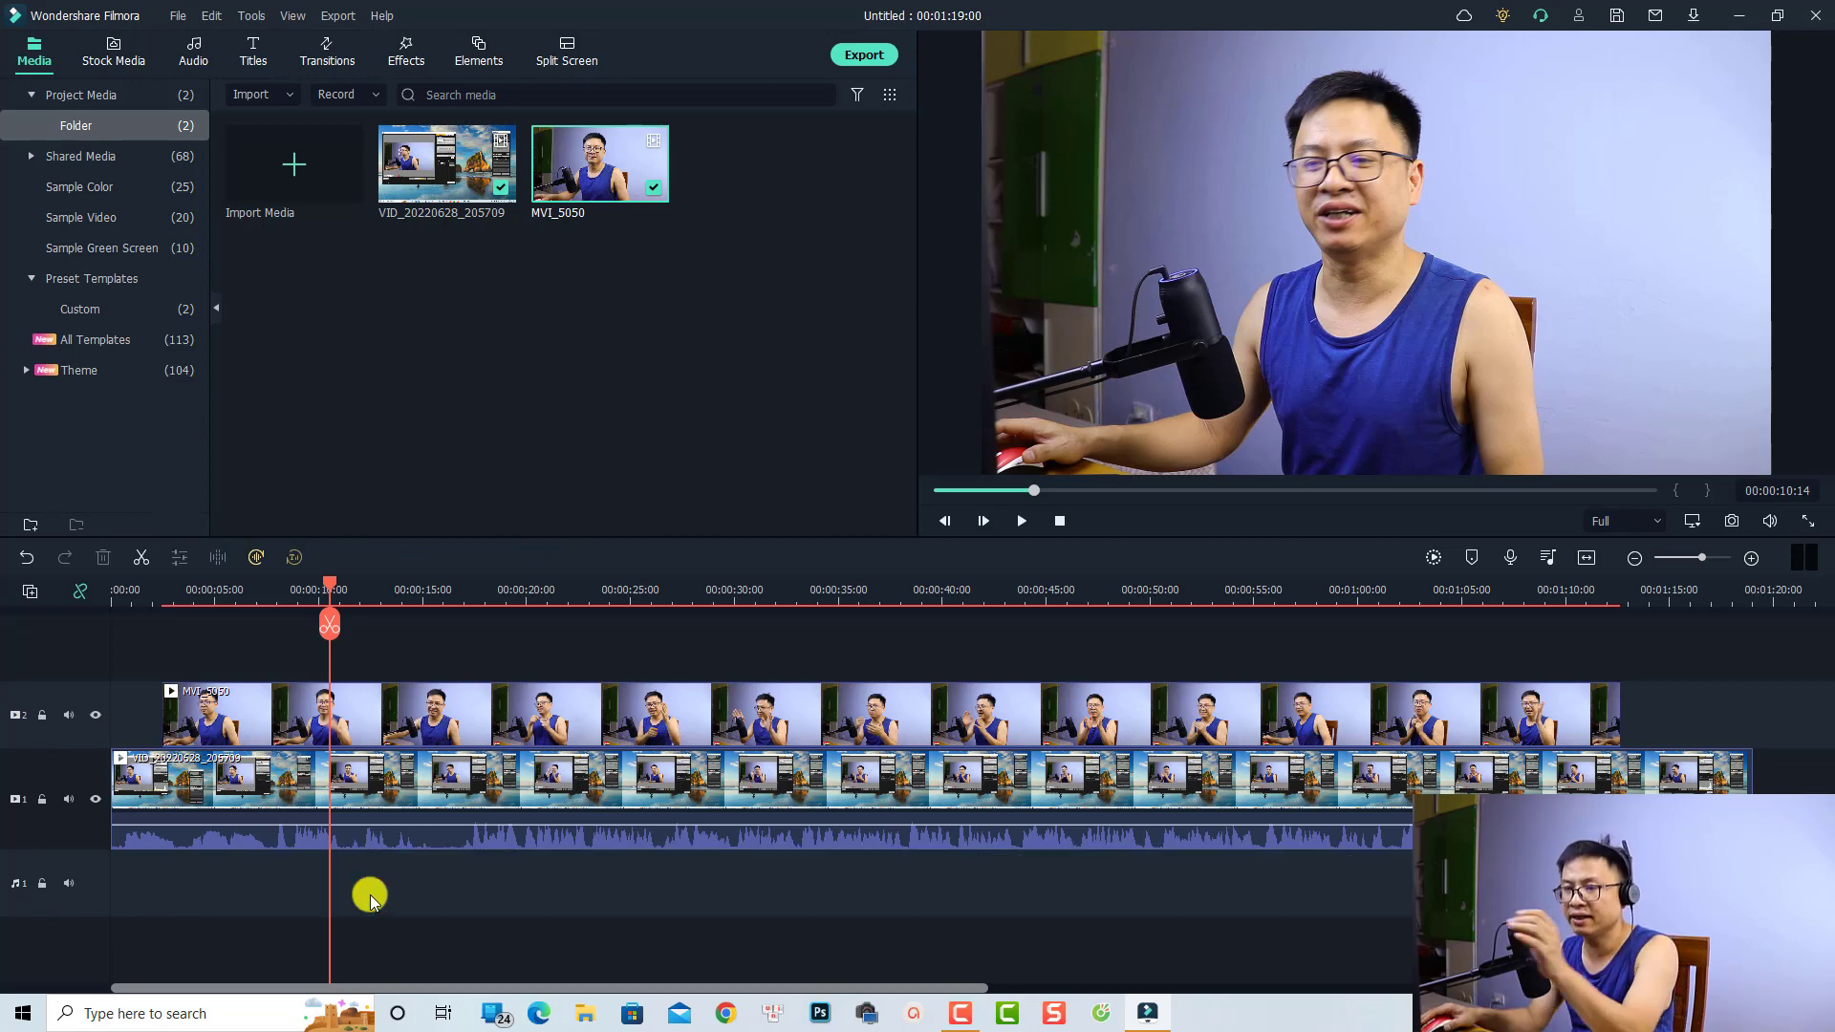
{"action": "left_click", "coordinate": [162, 595]}
{"action": "key", "text": "space"}
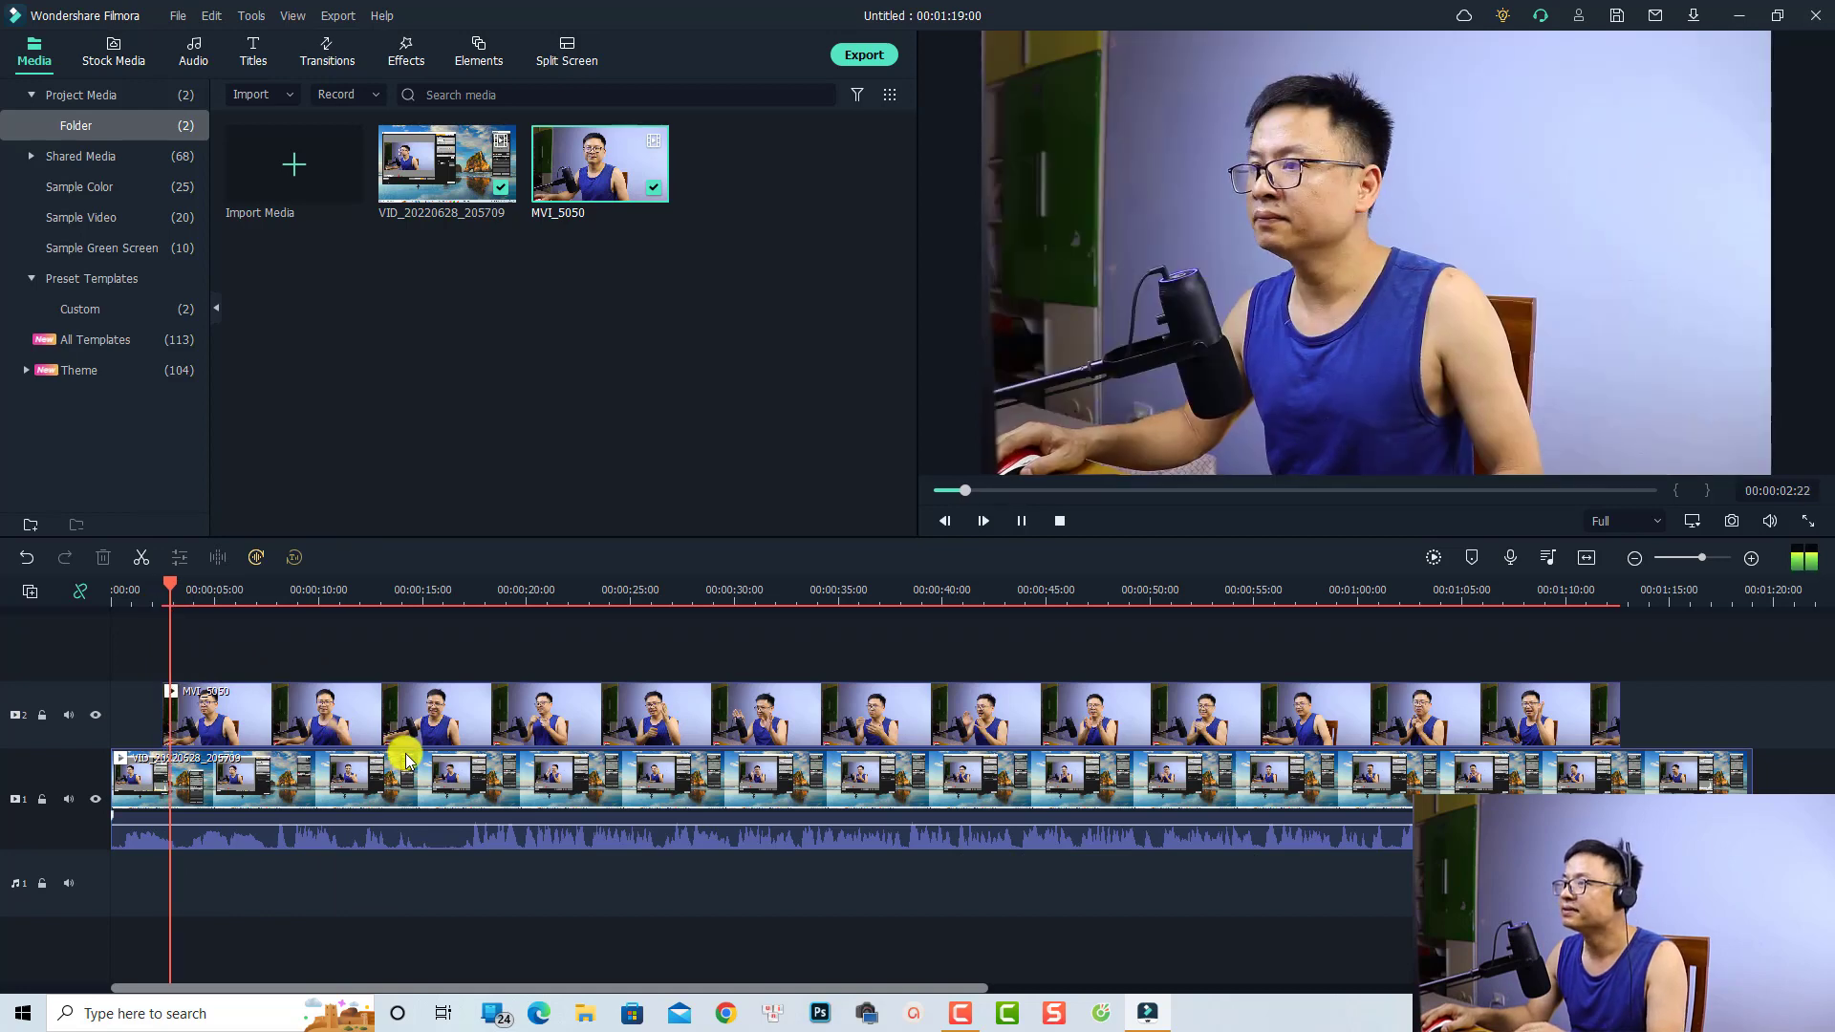
{"action": "key", "text": "space"}
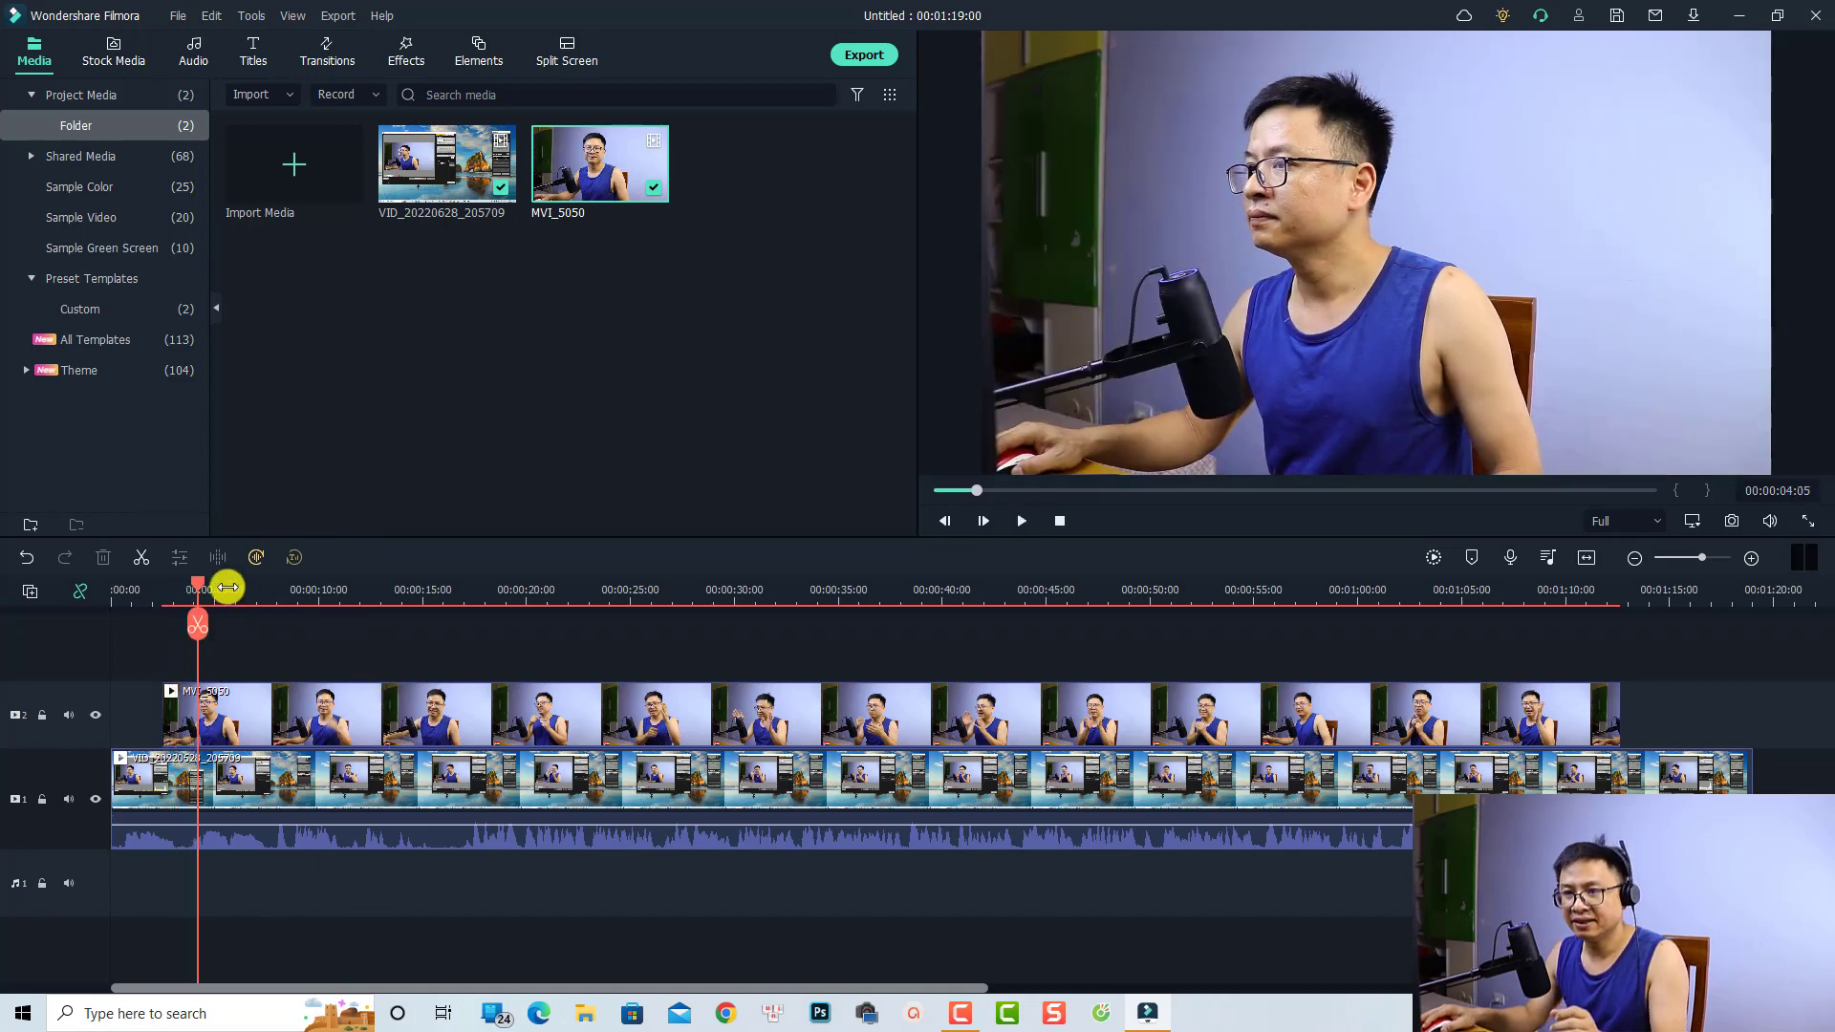
Split the VID_20220628_205709 clip where the MVI_5050 clip begins and delete the leading part
{"action": "left_click_drag", "start_coordinate": [200, 585], "coordinate": [163, 590]}
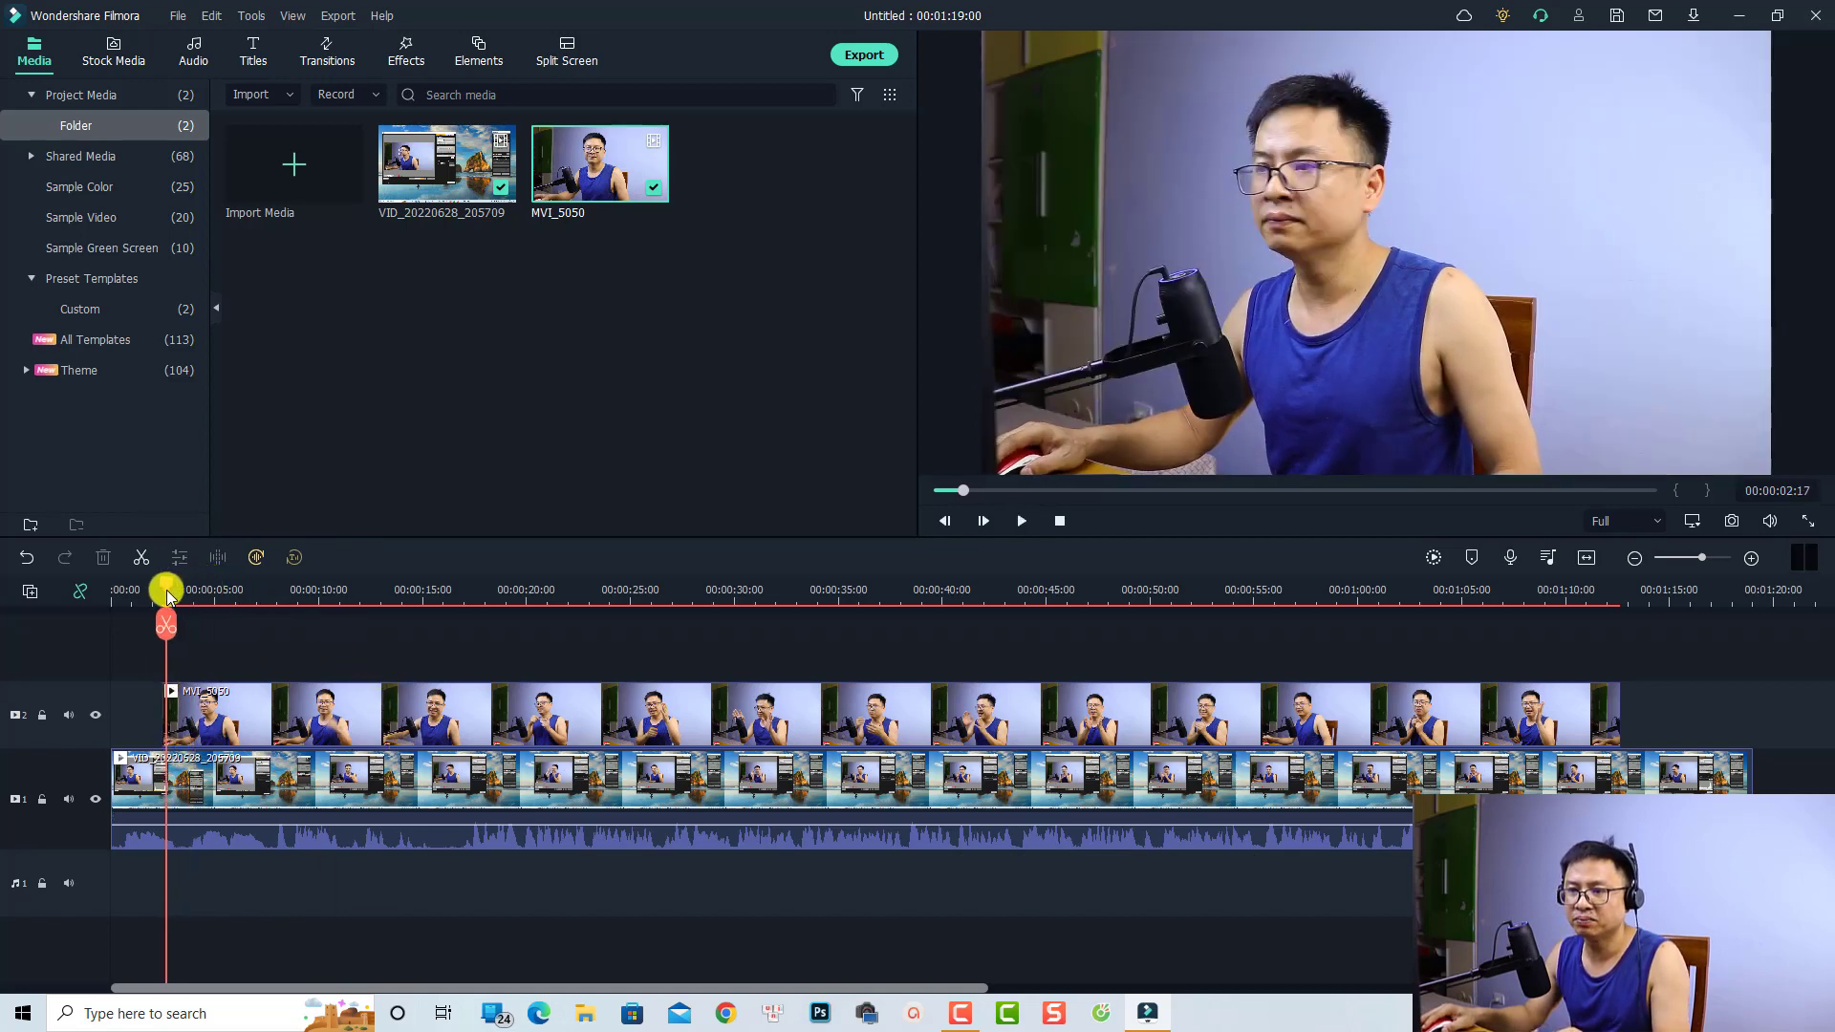
{"action": "left_click_drag", "start_coordinate": [252, 657], "coordinate": [185, 880]}
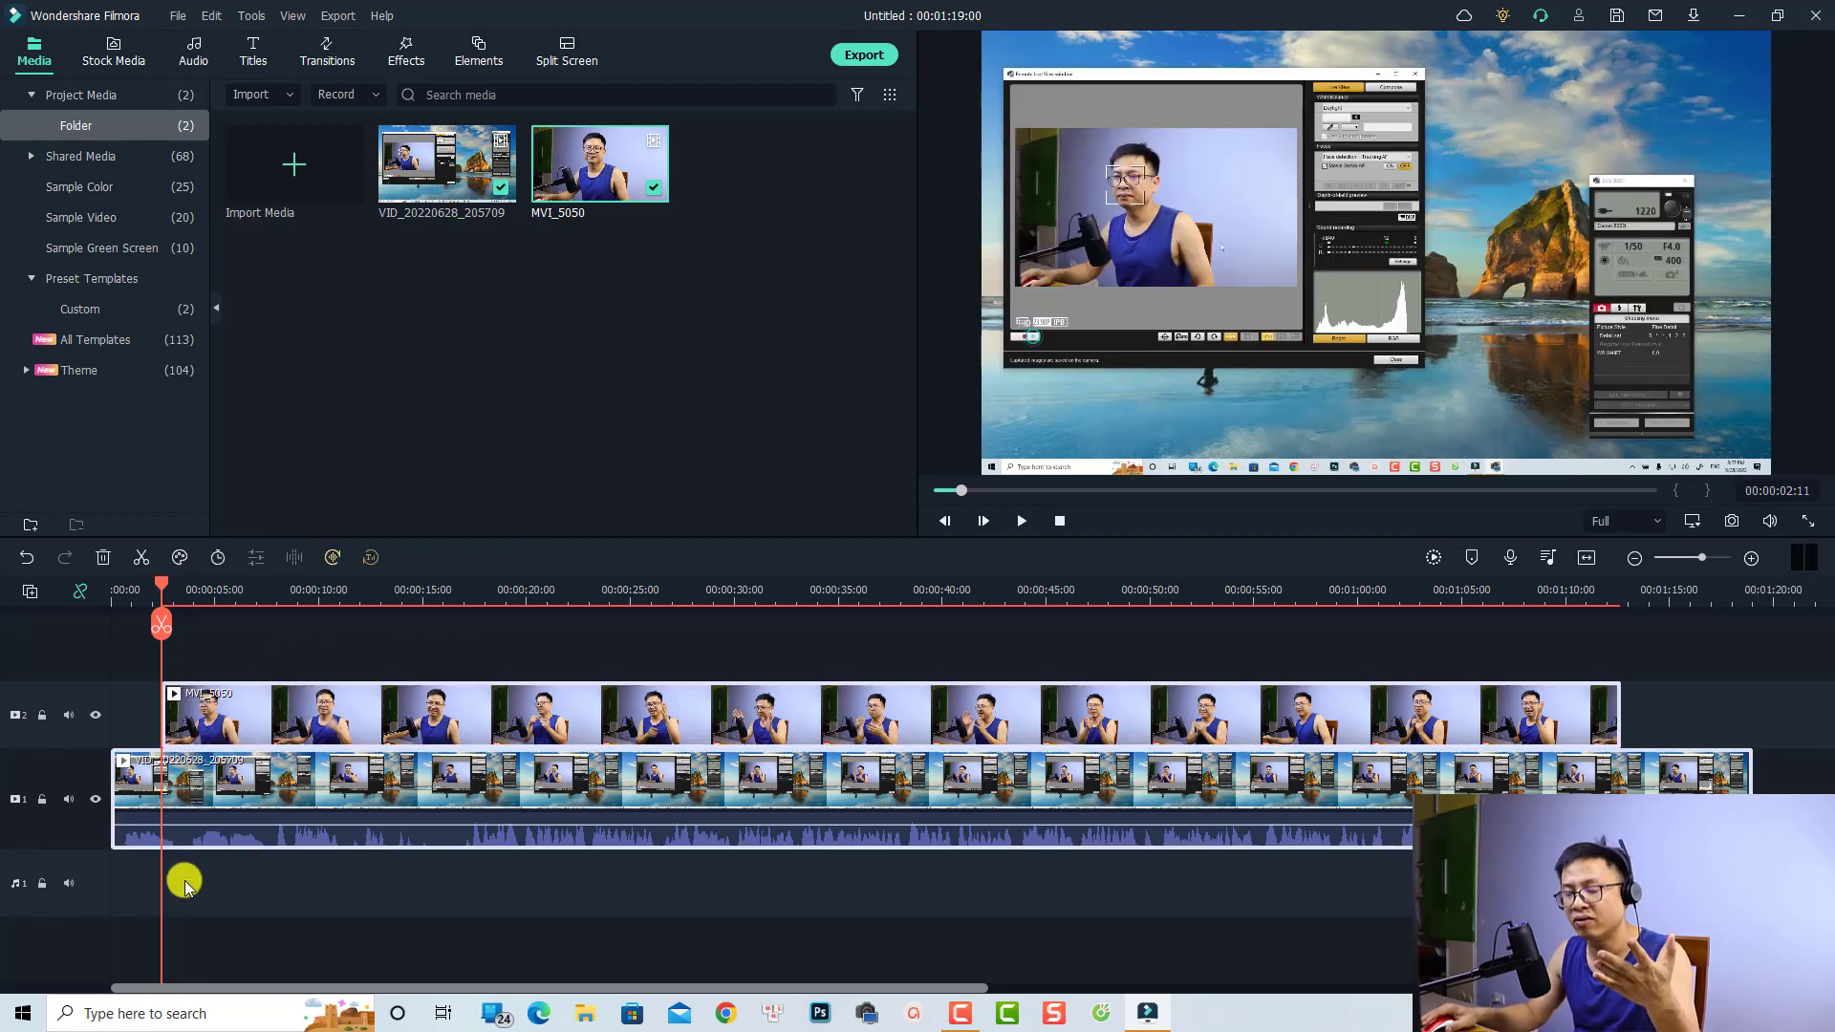
{"action": "left_click", "coordinate": [159, 621]}
{"action": "left_click", "coordinate": [155, 779]}
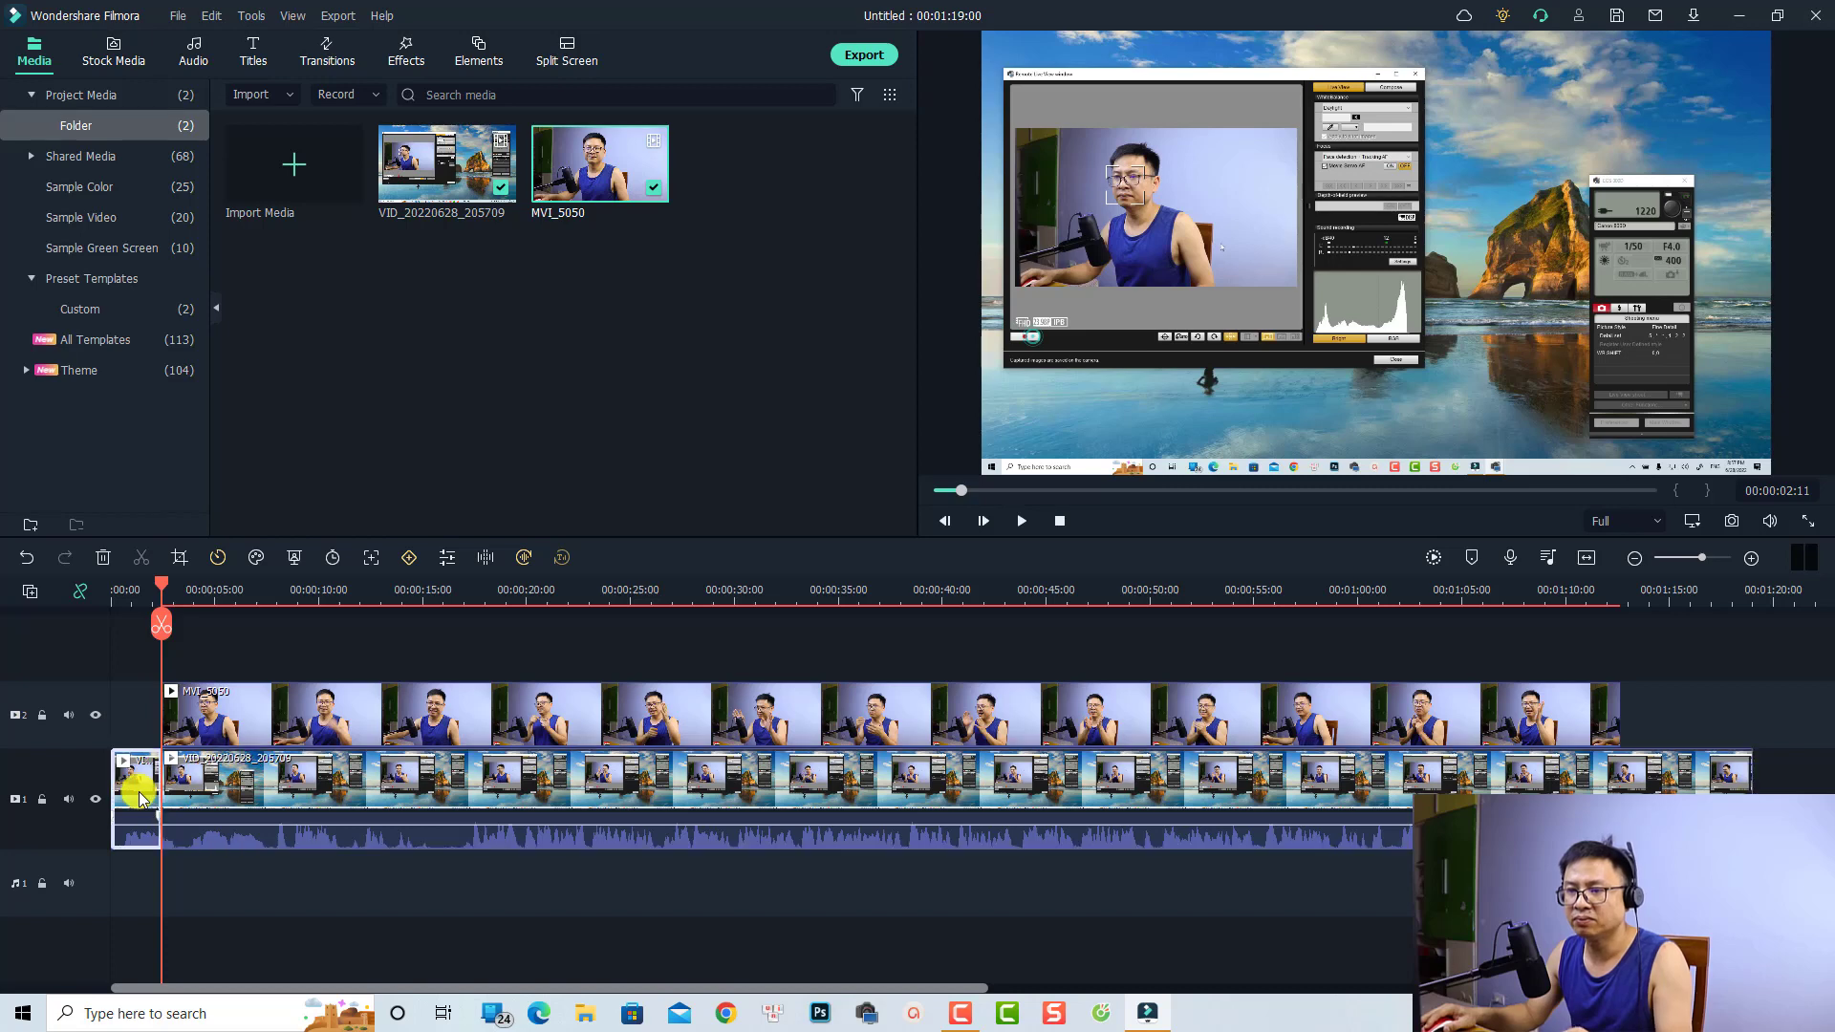
{"action": "key", "text": "Delete"}
Move both video clips together to the start of the timeline and play back the synchronized footage
{"action": "key", "text": "ctrl+a"}
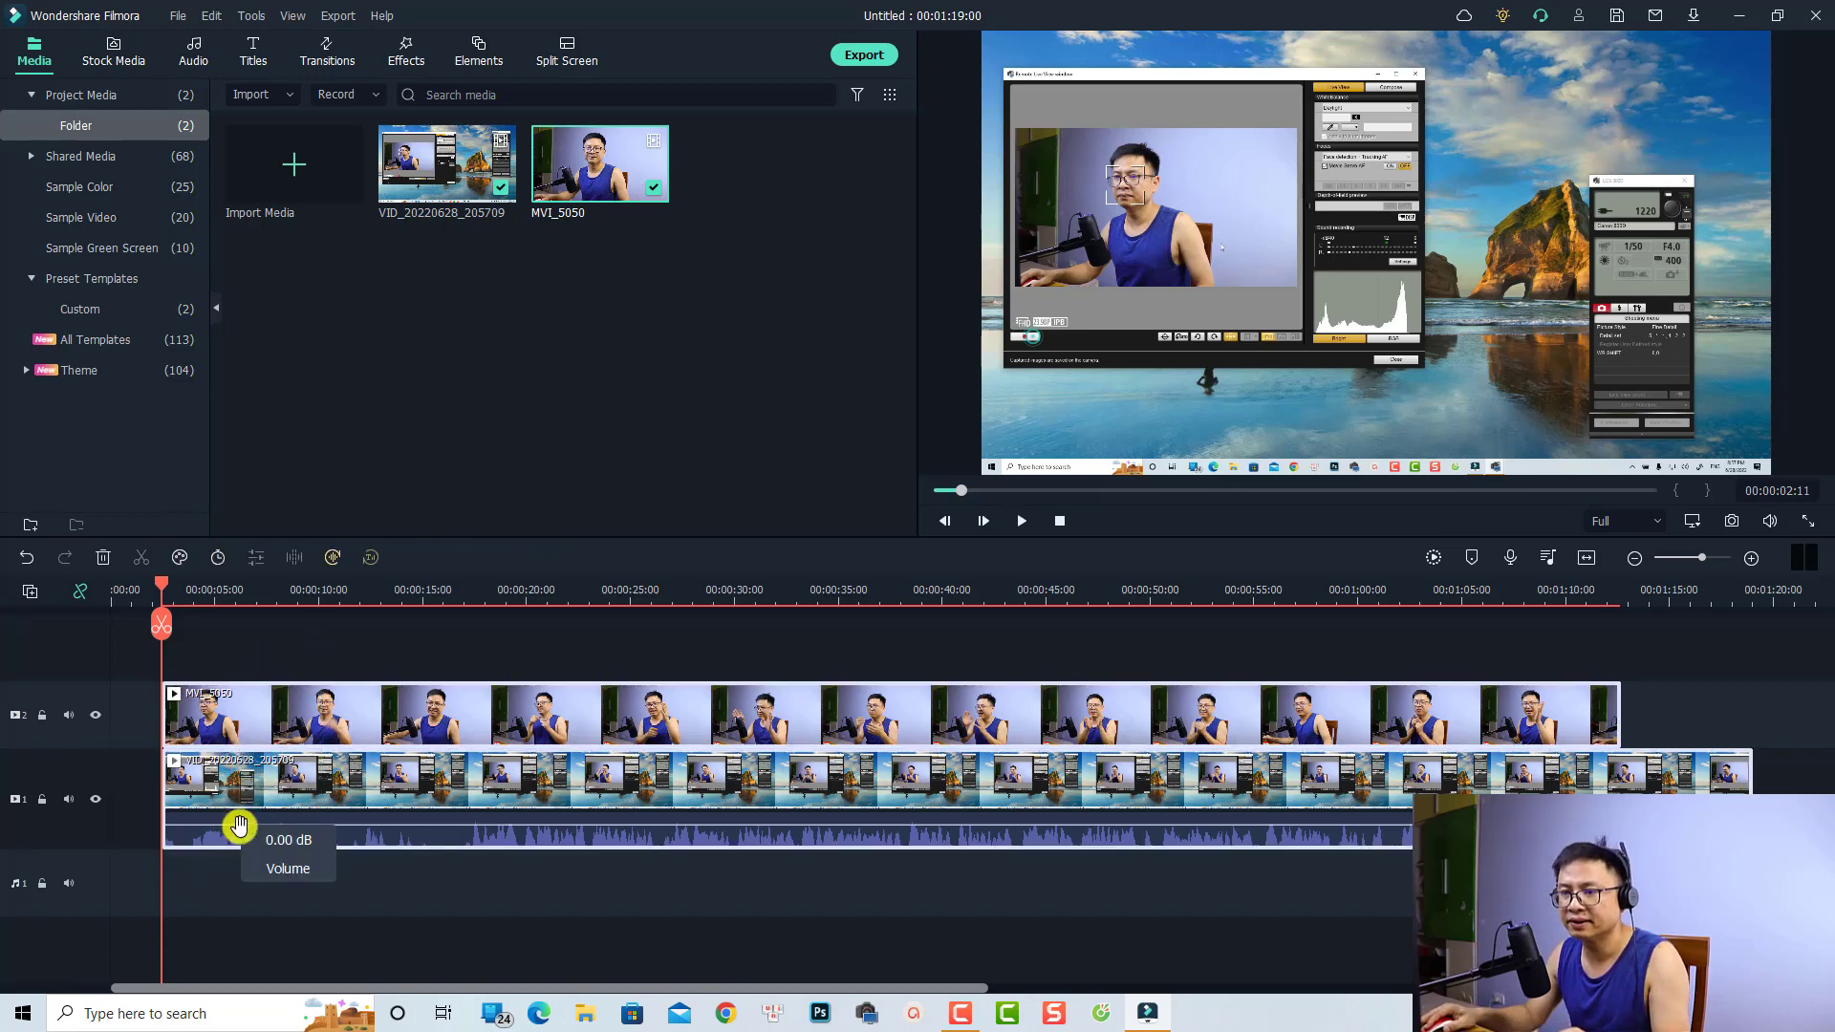
{"action": "left_click_drag", "start_coordinate": [347, 771], "coordinate": [198, 674]}
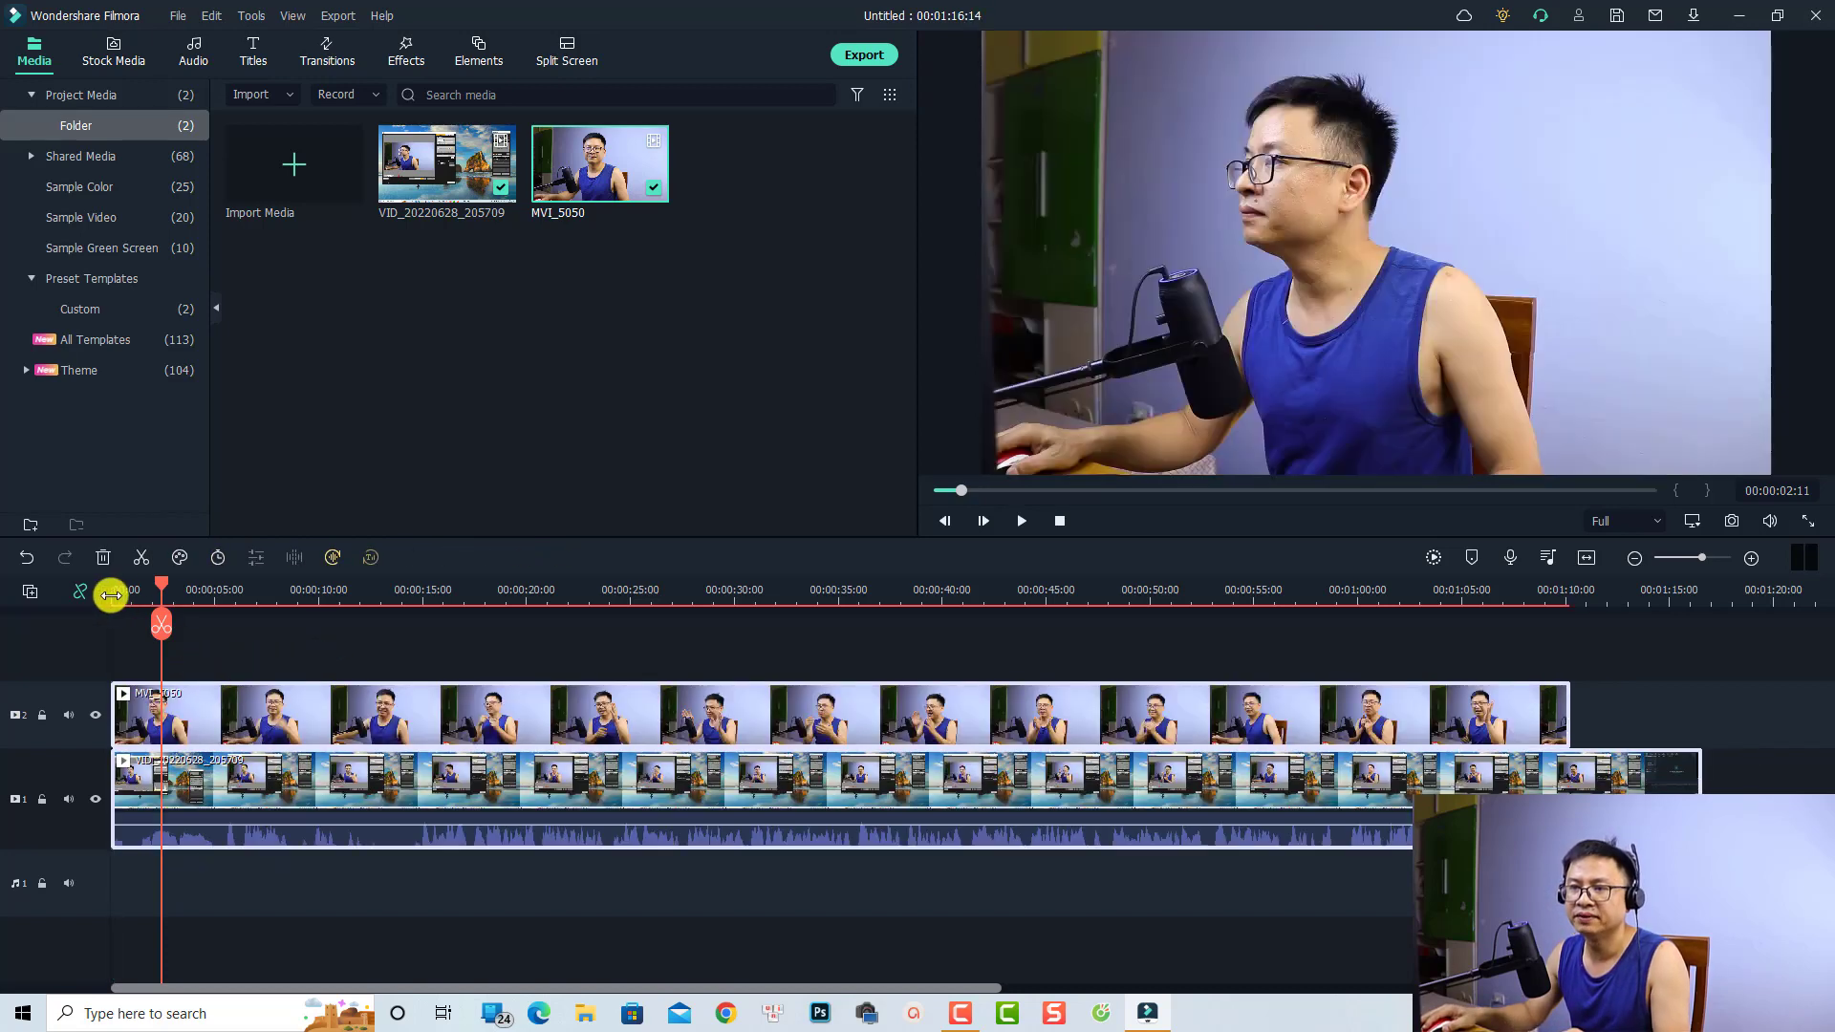
{"action": "left_click", "coordinate": [115, 597]}
{"action": "key", "text": "space"}
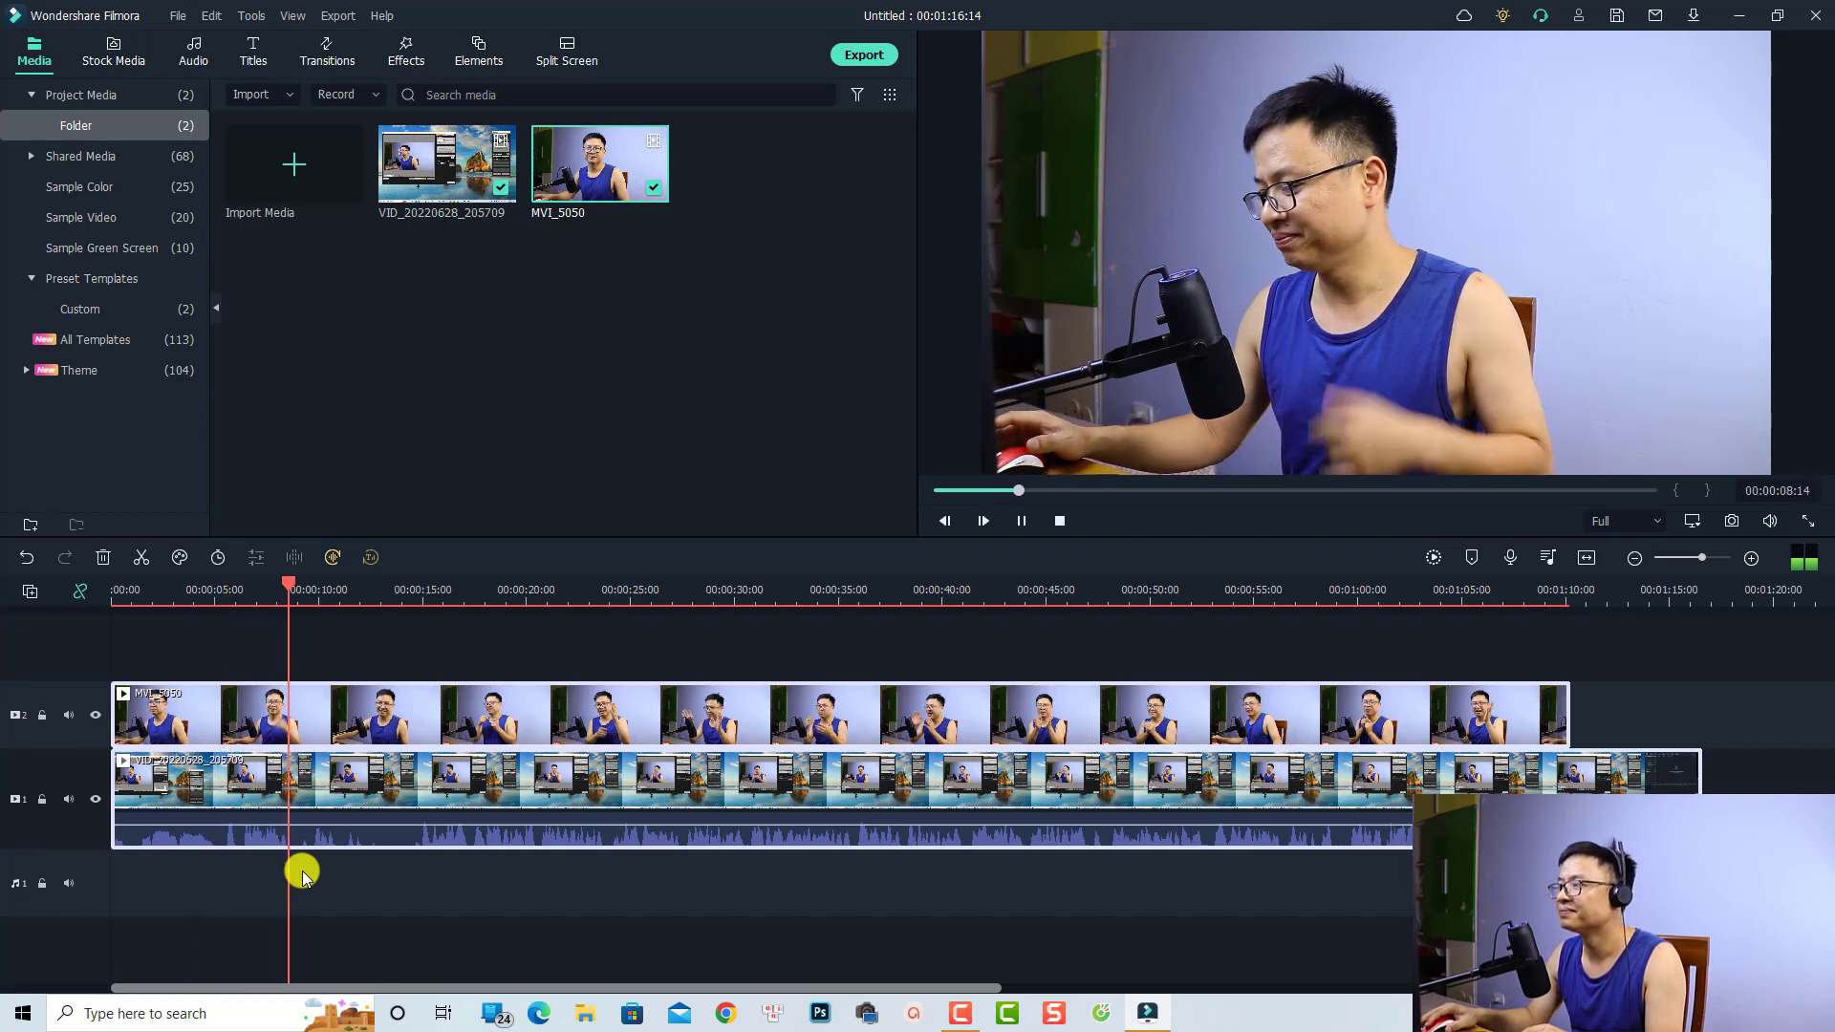
{"action": "key", "text": "space"}
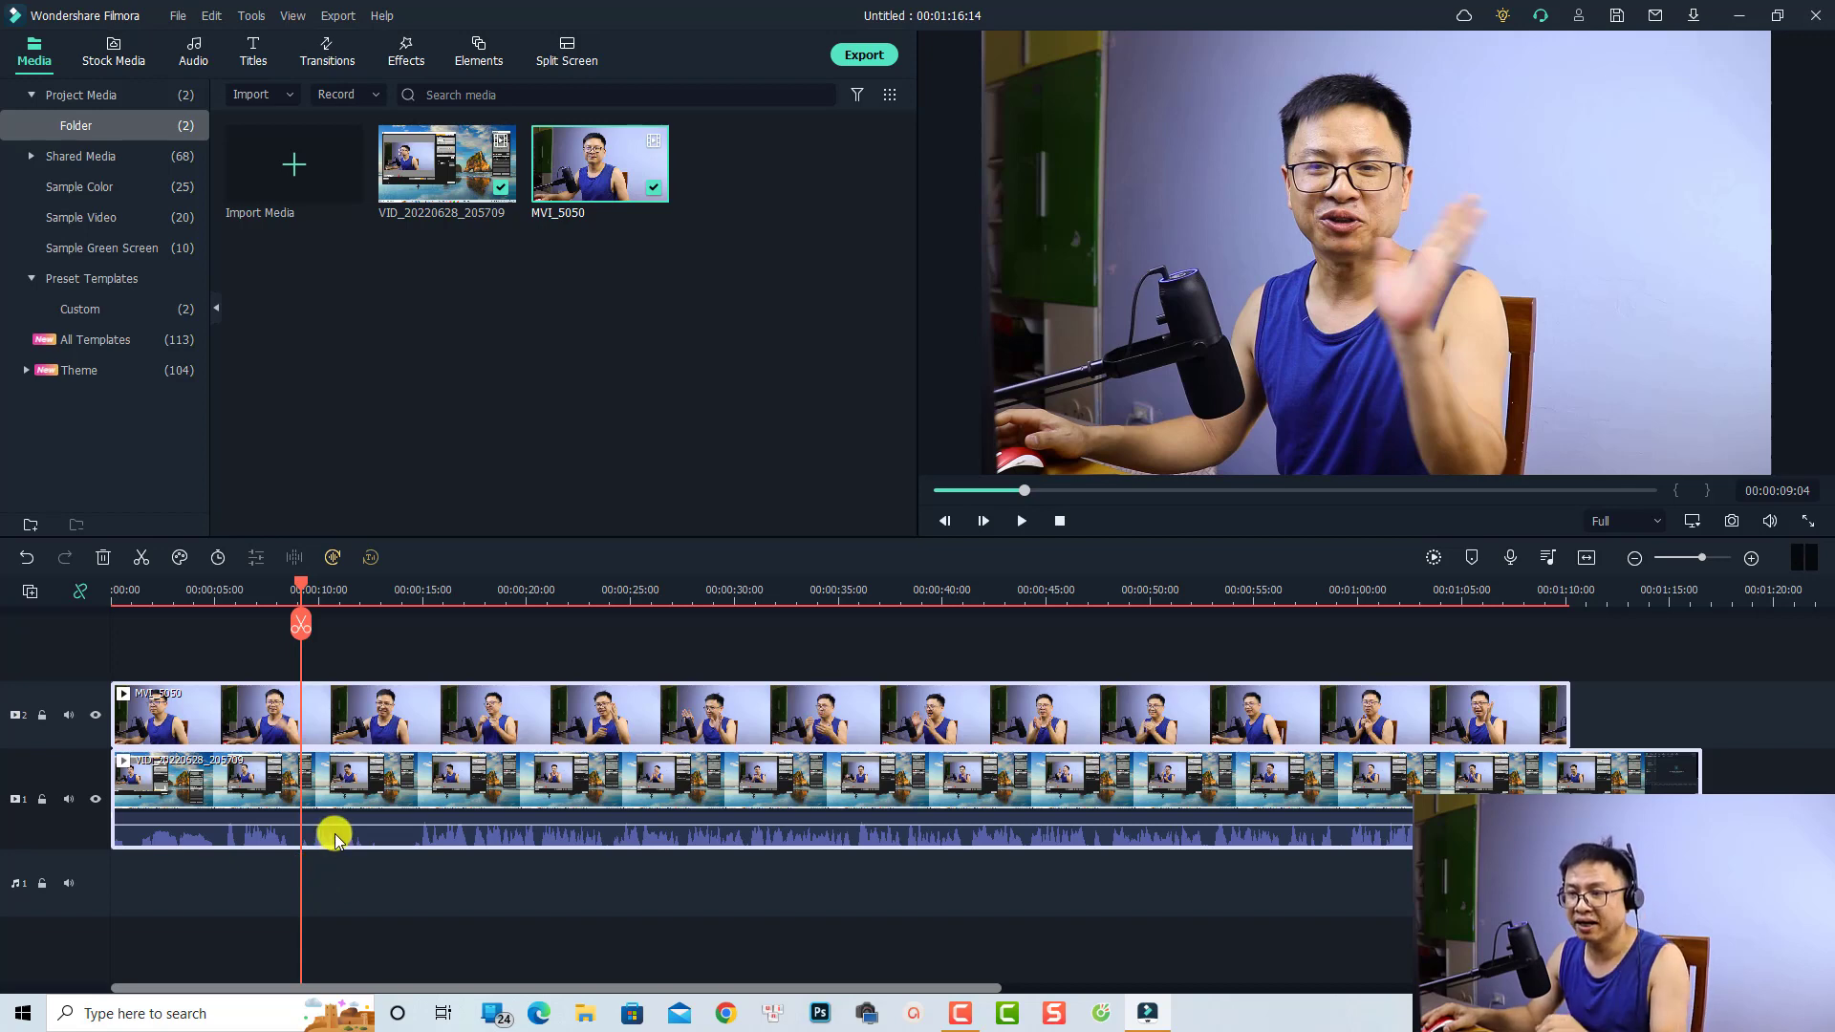
{"action": "left_click_drag", "start_coordinate": [330, 824], "coordinate": [328, 828]}
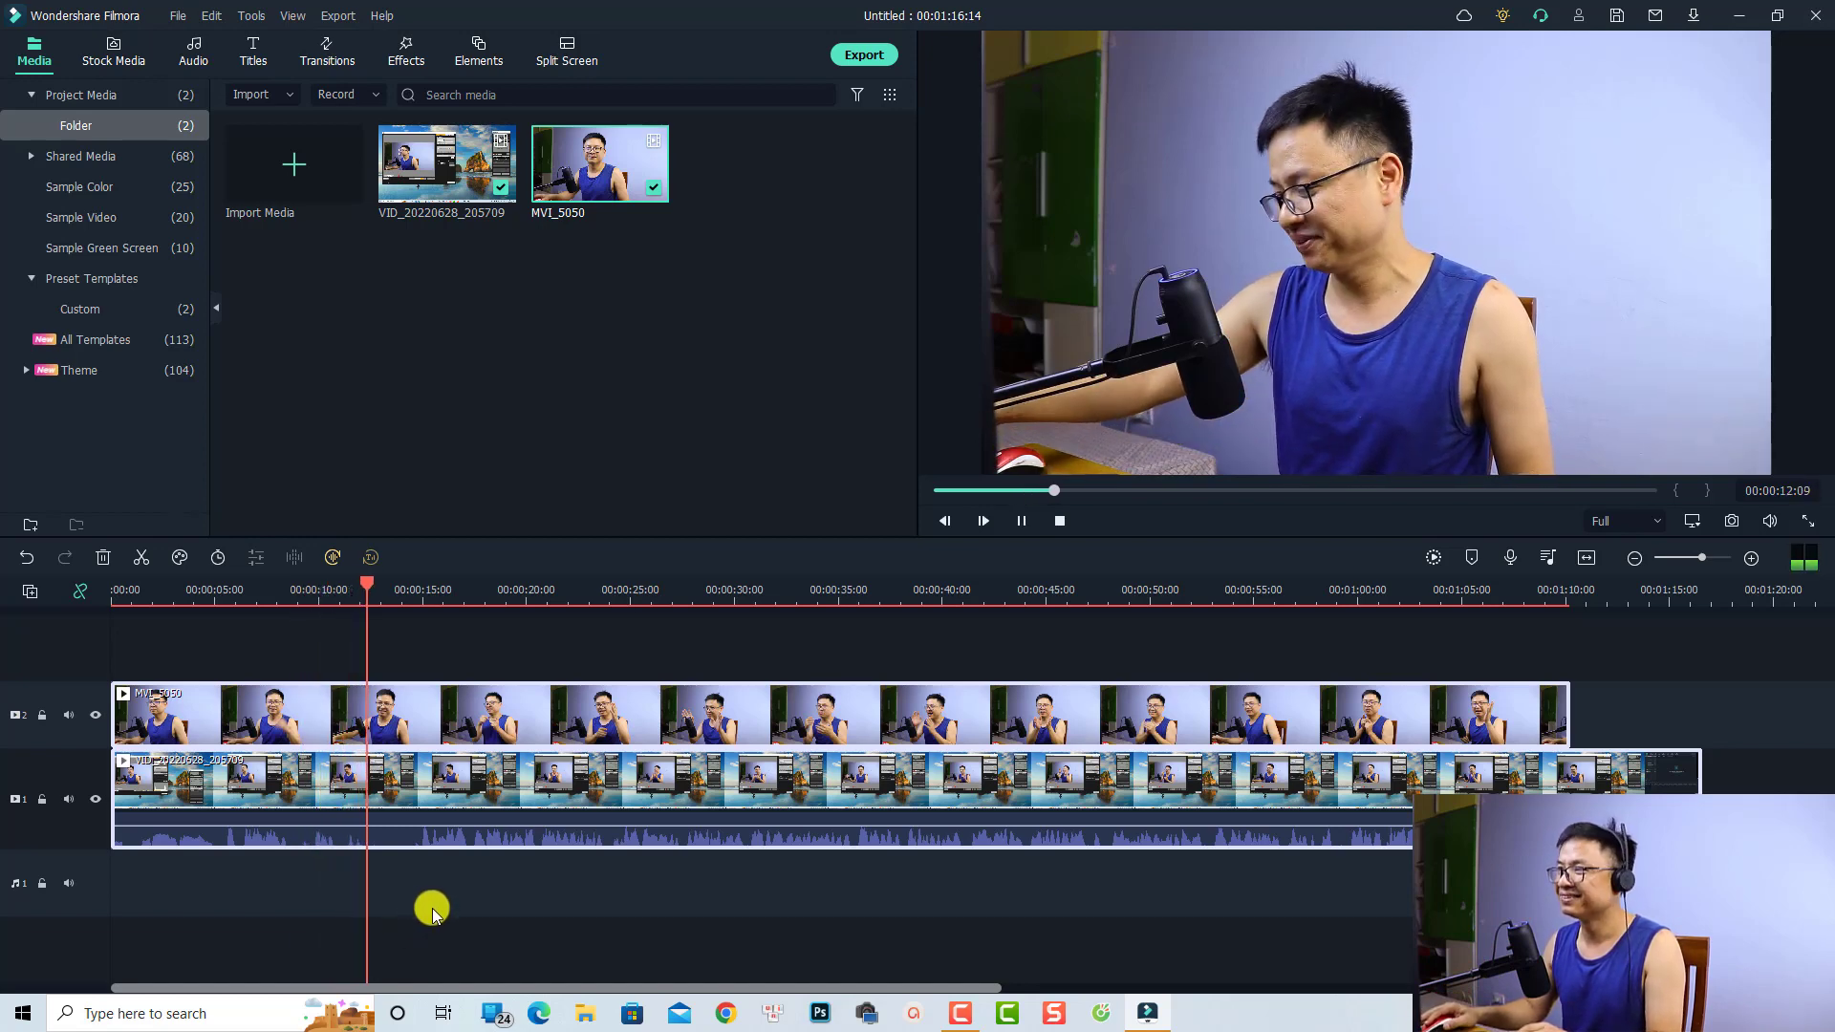
{"action": "key", "text": "space"}
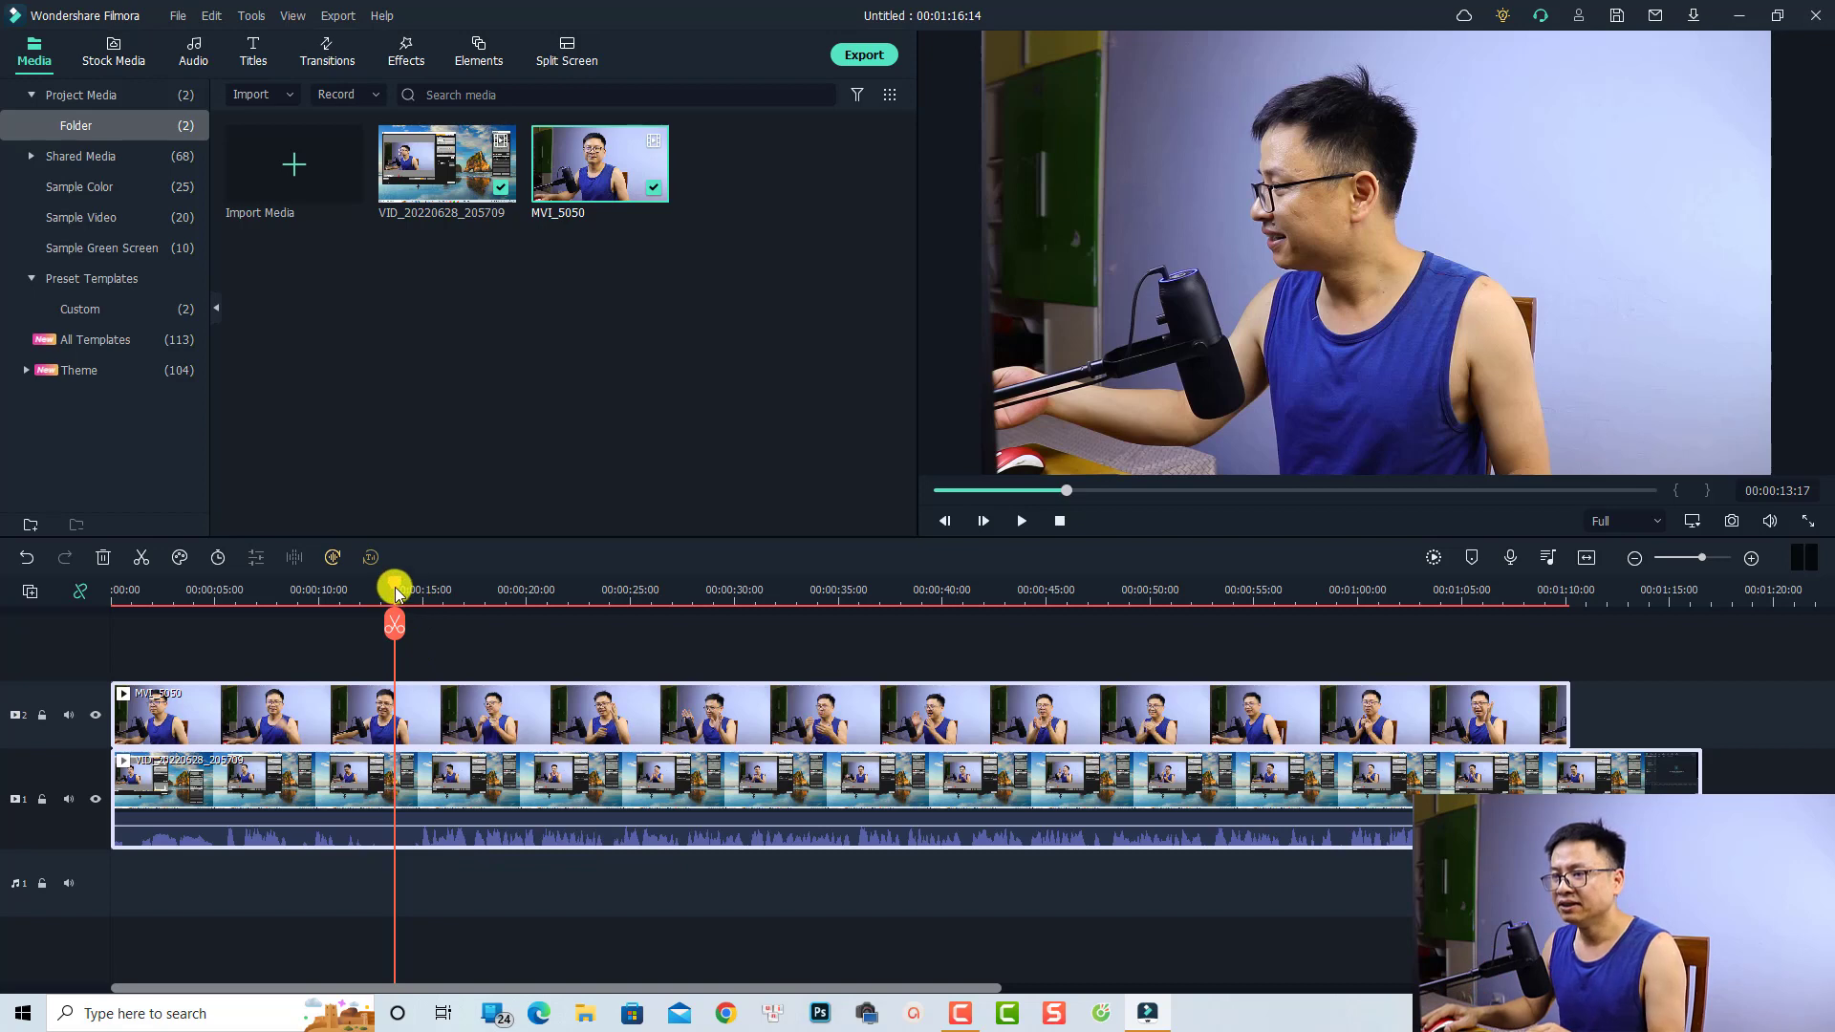
Keyframe the MVI_5050 clip at full size at 00:00:15:15, and shrink it to 22.76% in the frame's lower-right corner at 00:00:16:23
{"action": "left_click_drag", "start_coordinate": [394, 587], "coordinate": [435, 606]}
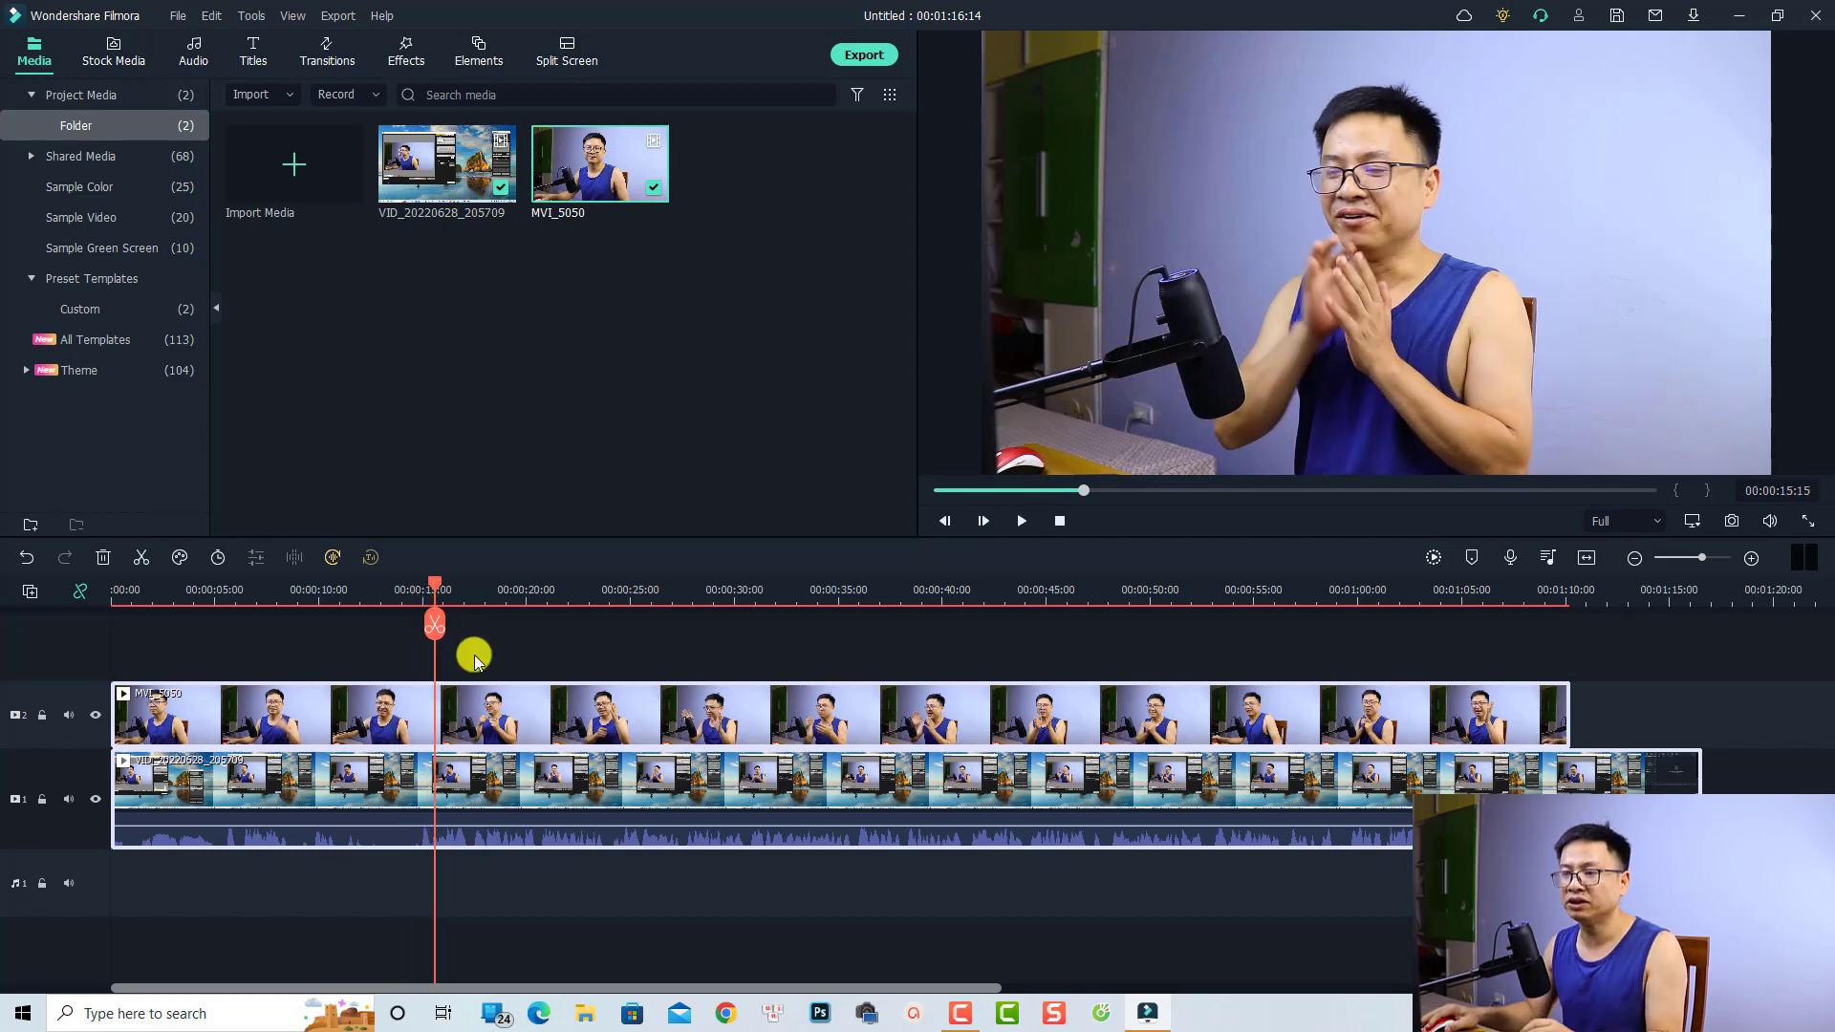
{"action": "left_click", "coordinate": [453, 709]}
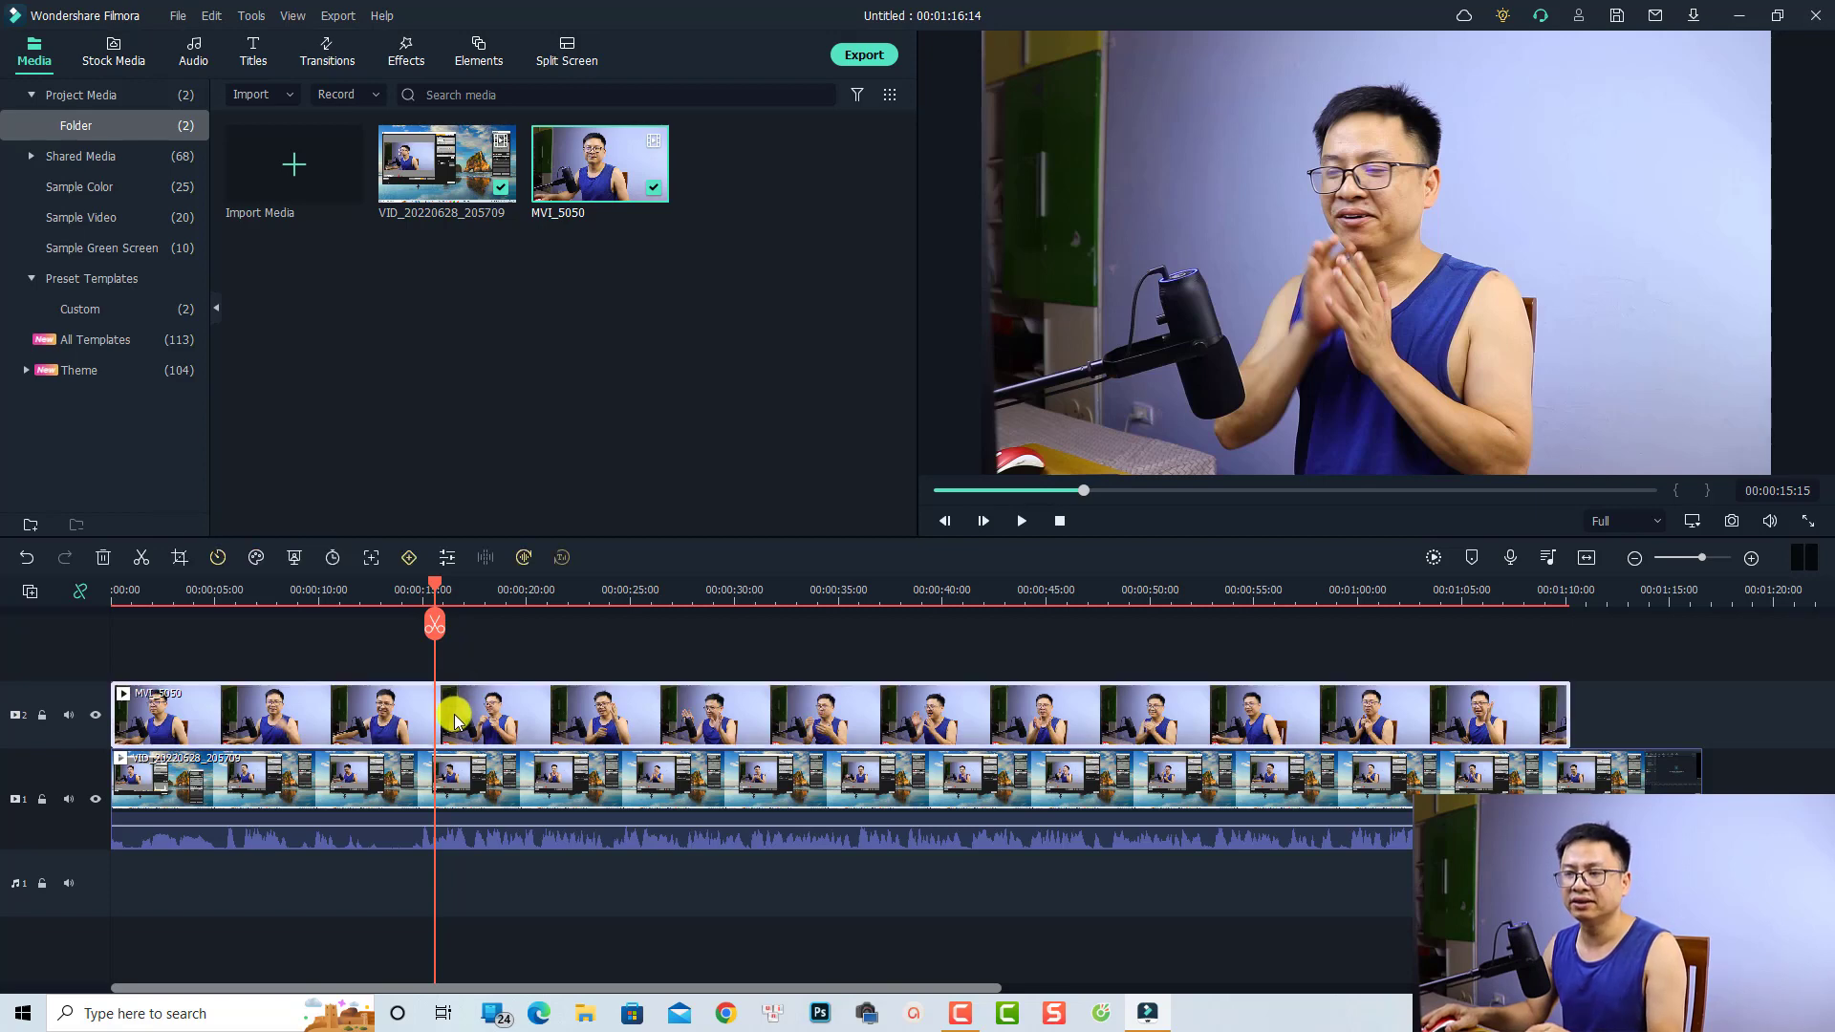
{"action": "left_click", "coordinate": [410, 560]}
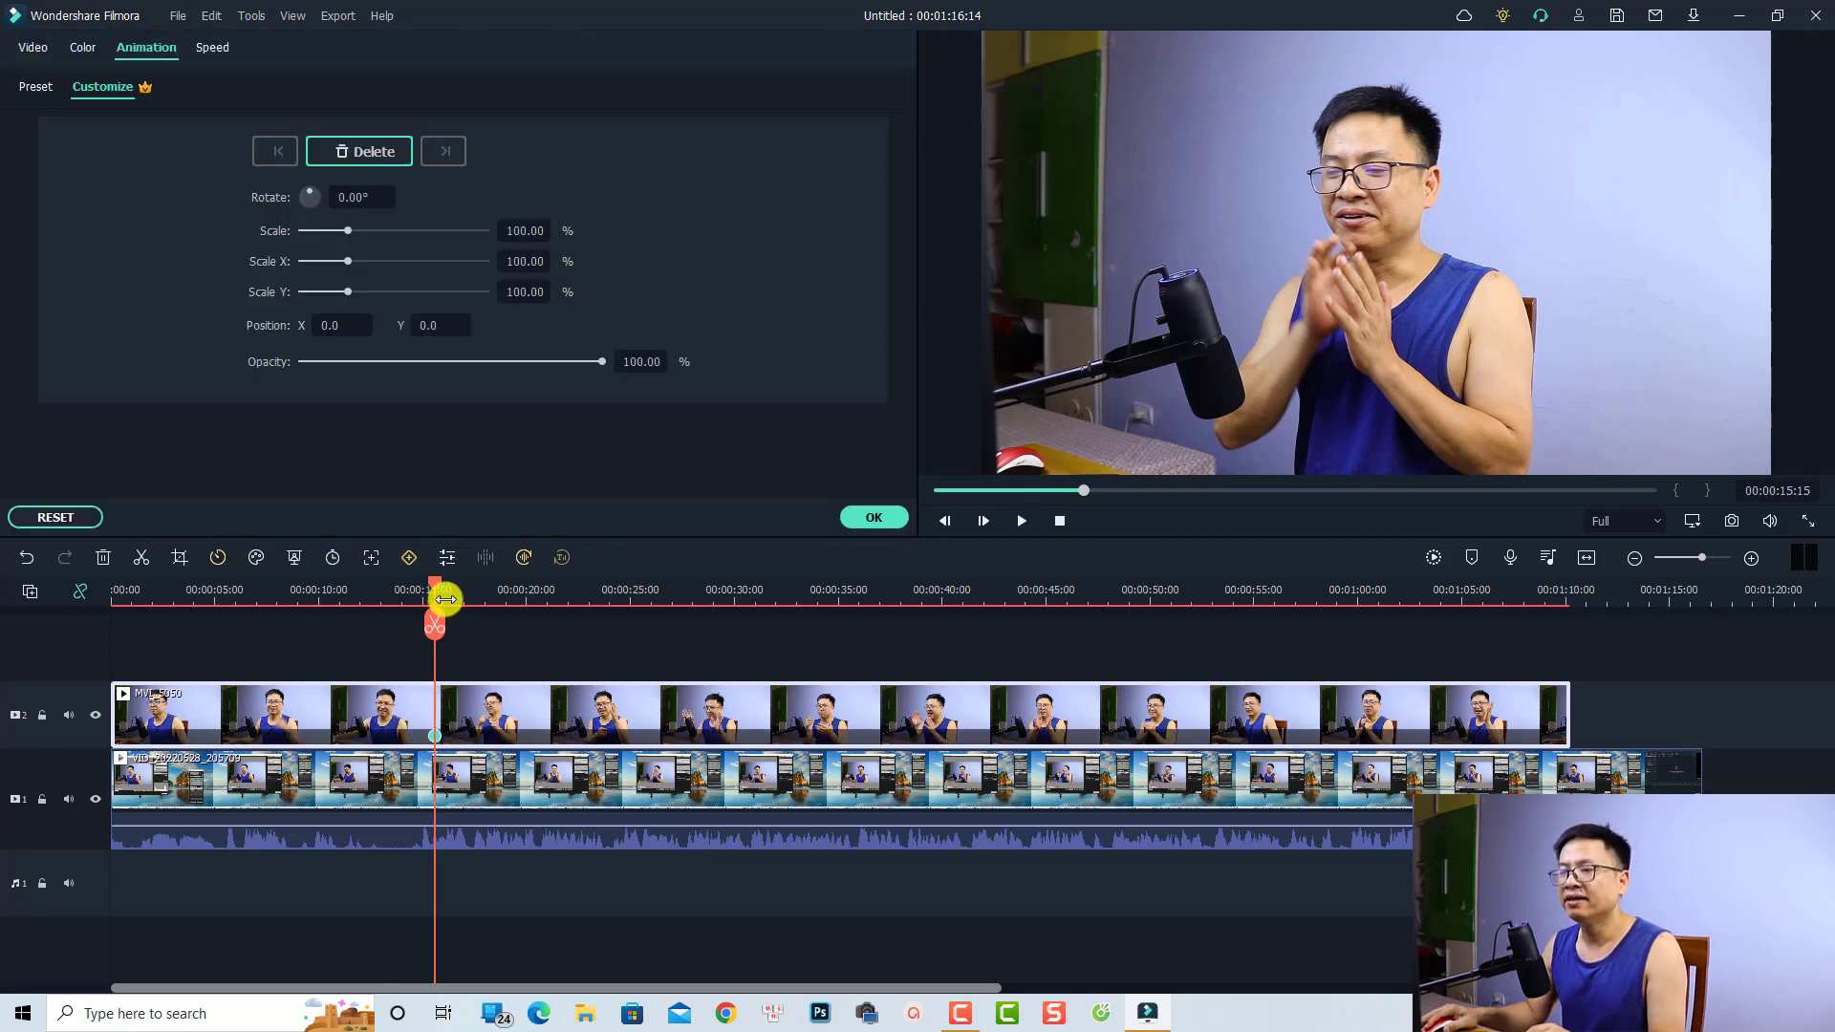
{"action": "left_click_drag", "start_coordinate": [441, 598], "coordinate": [463, 593]}
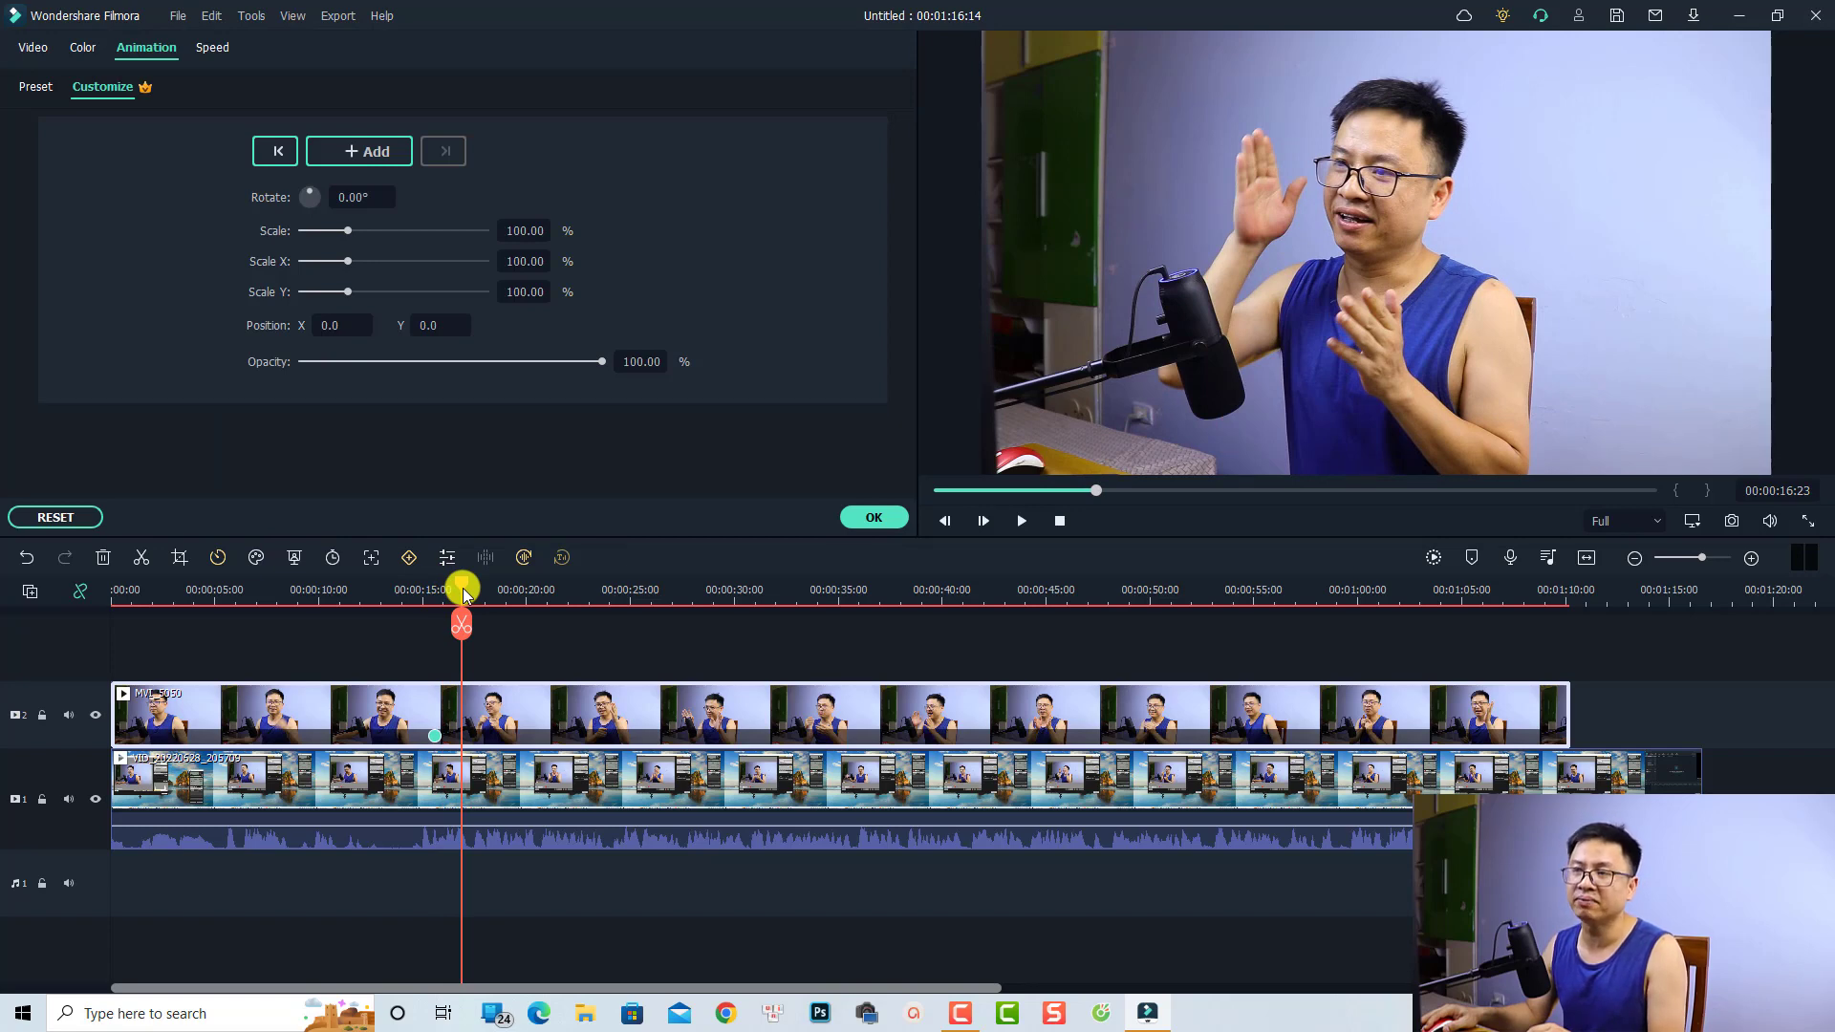
{"action": "left_click", "coordinate": [1098, 272]}
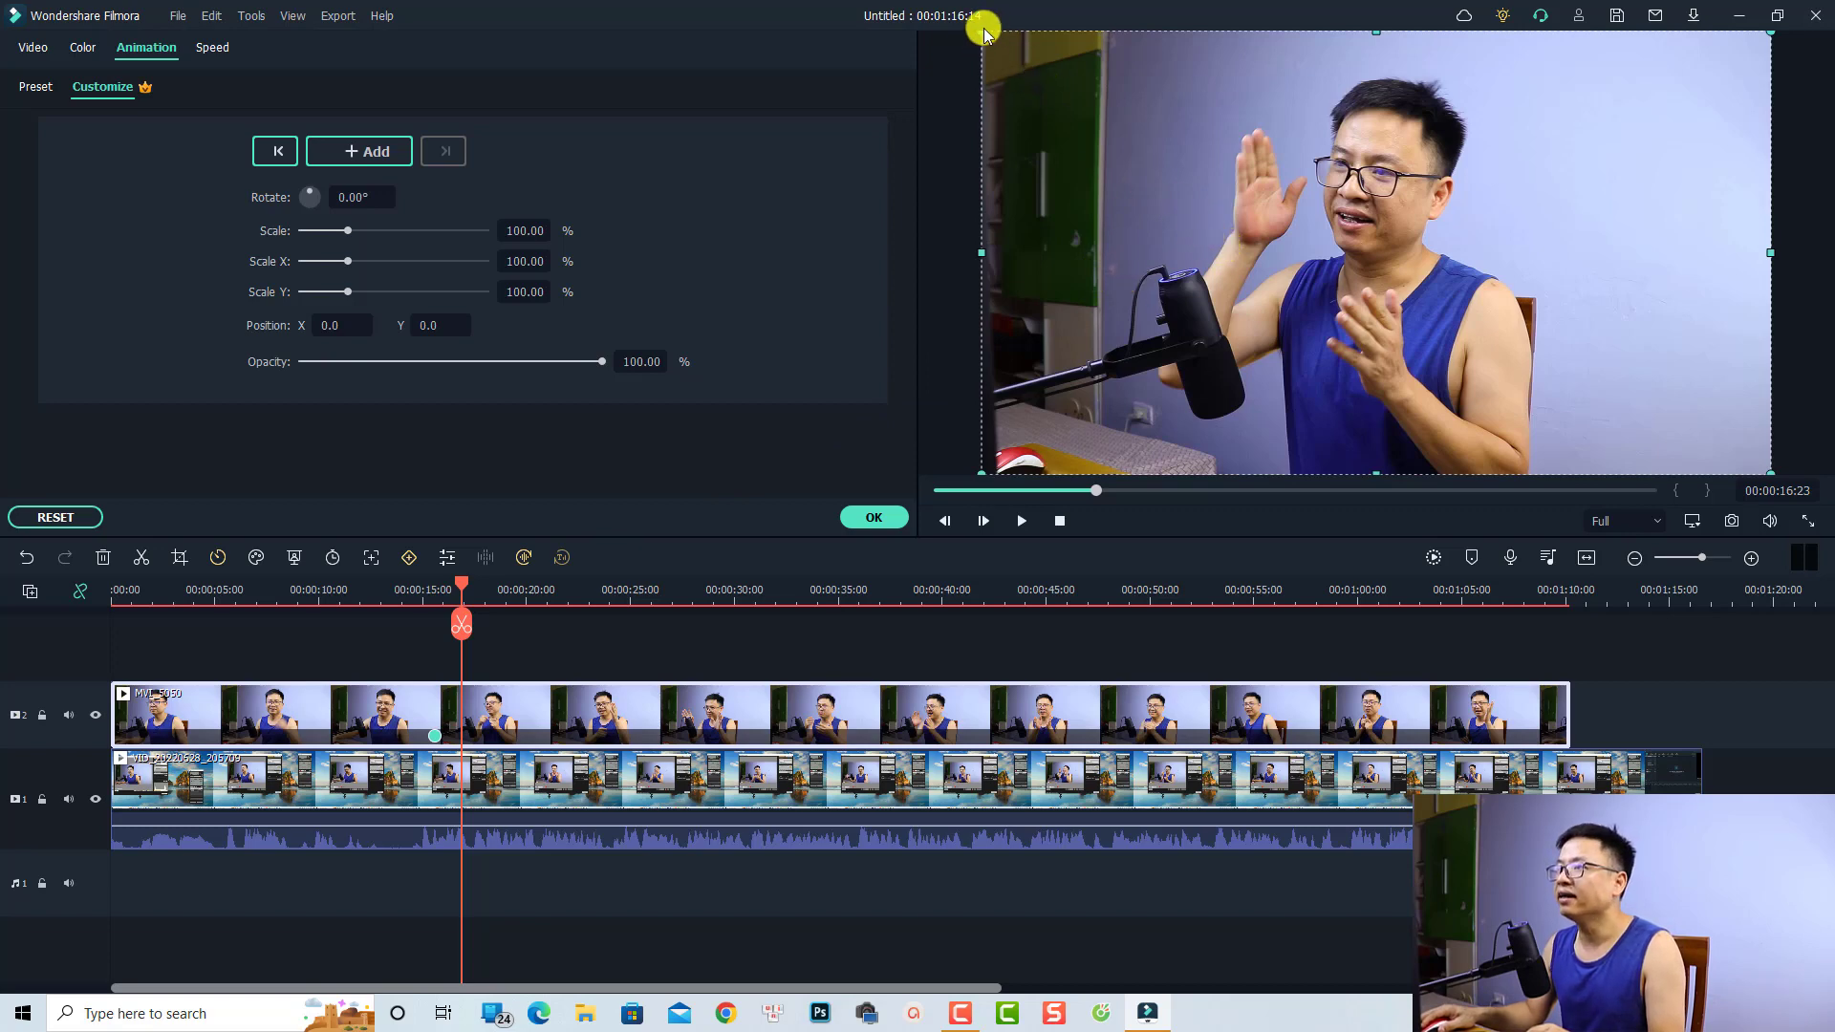
{"action": "left_click_drag", "start_coordinate": [977, 31], "coordinate": [1593, 393]}
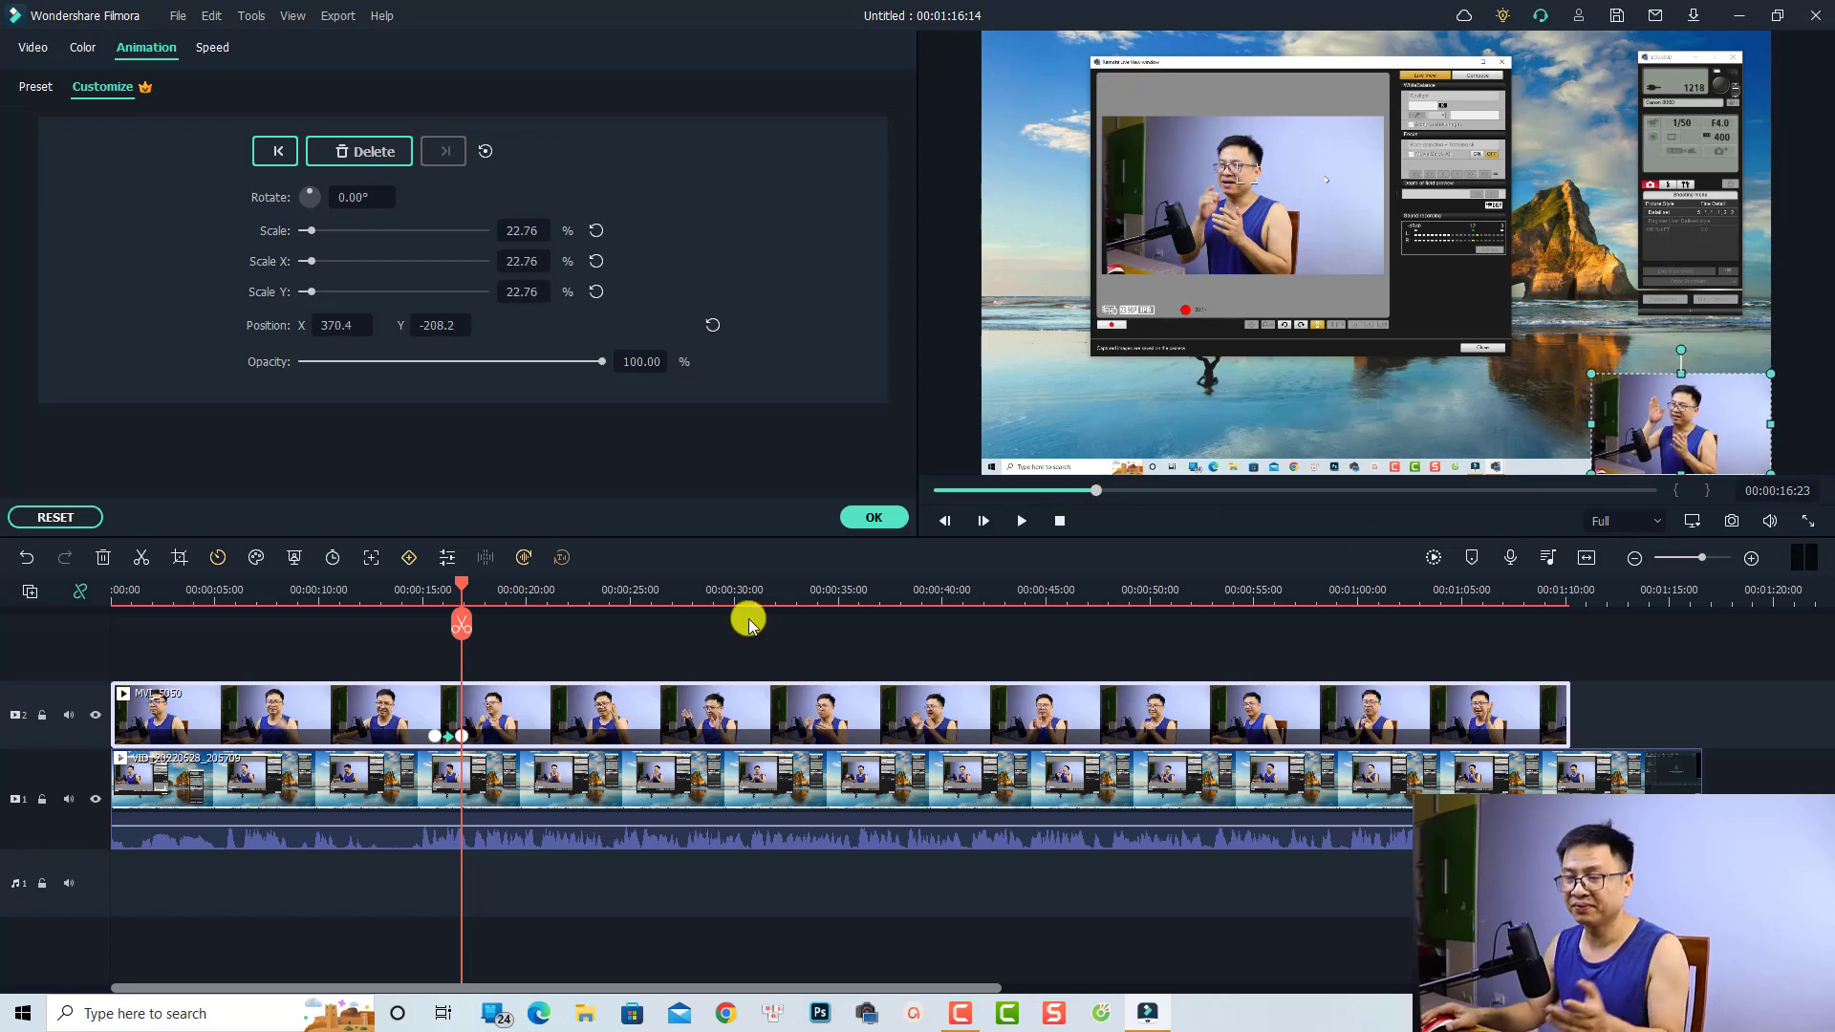
Play back the shrinking animation from just before the first keyframe, then stop at 00:00:19:21
{"action": "left_click", "coordinate": [425, 600]}
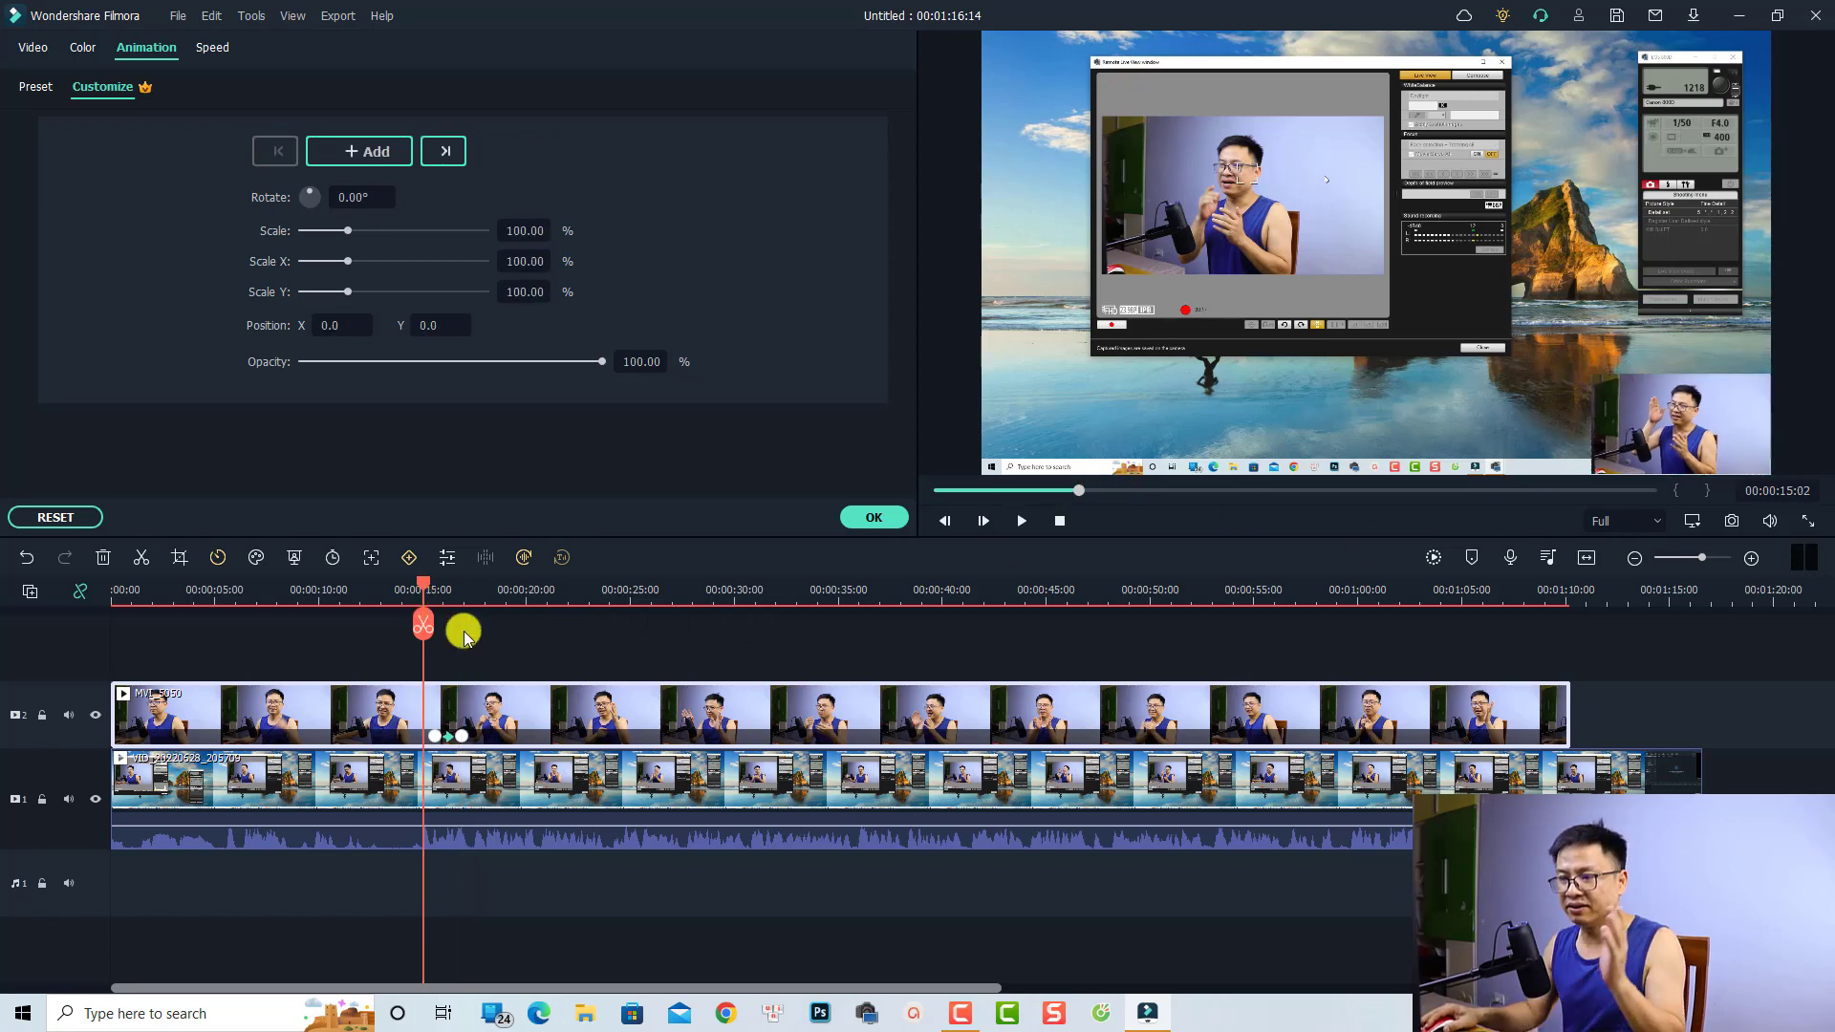
{"action": "key", "text": "space"}
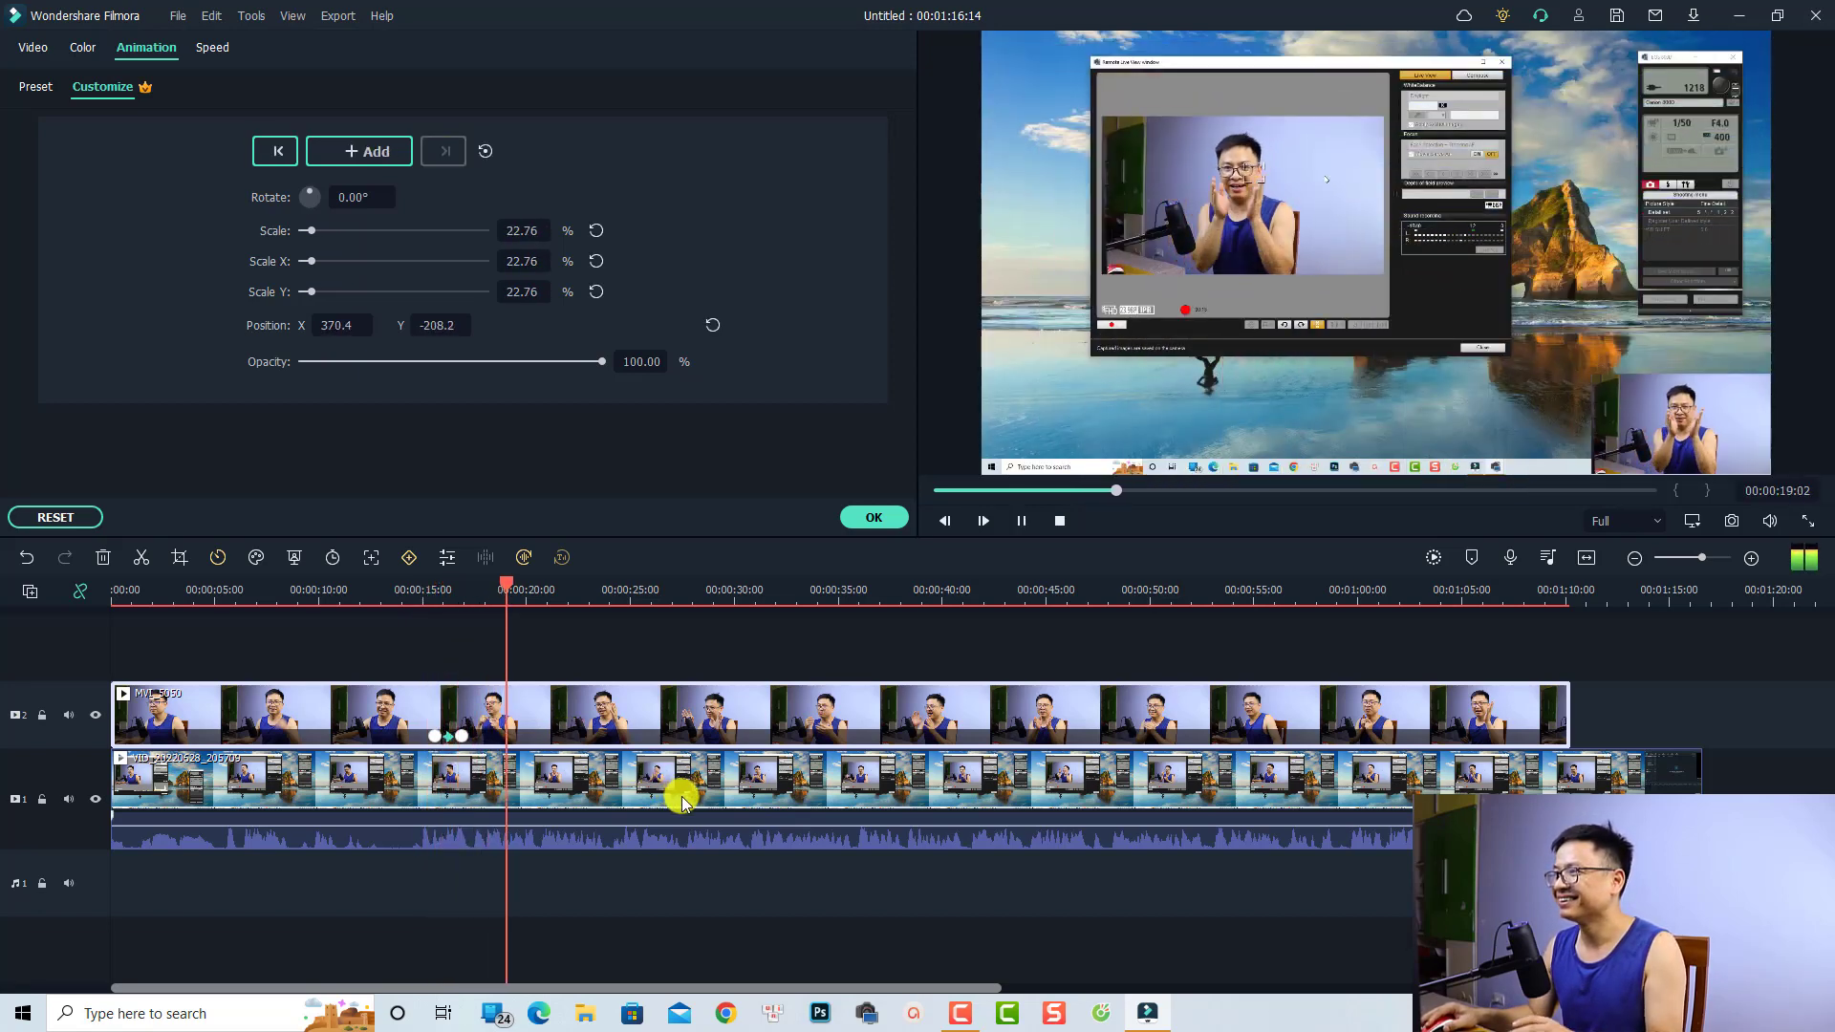
{"action": "key", "text": "space"}
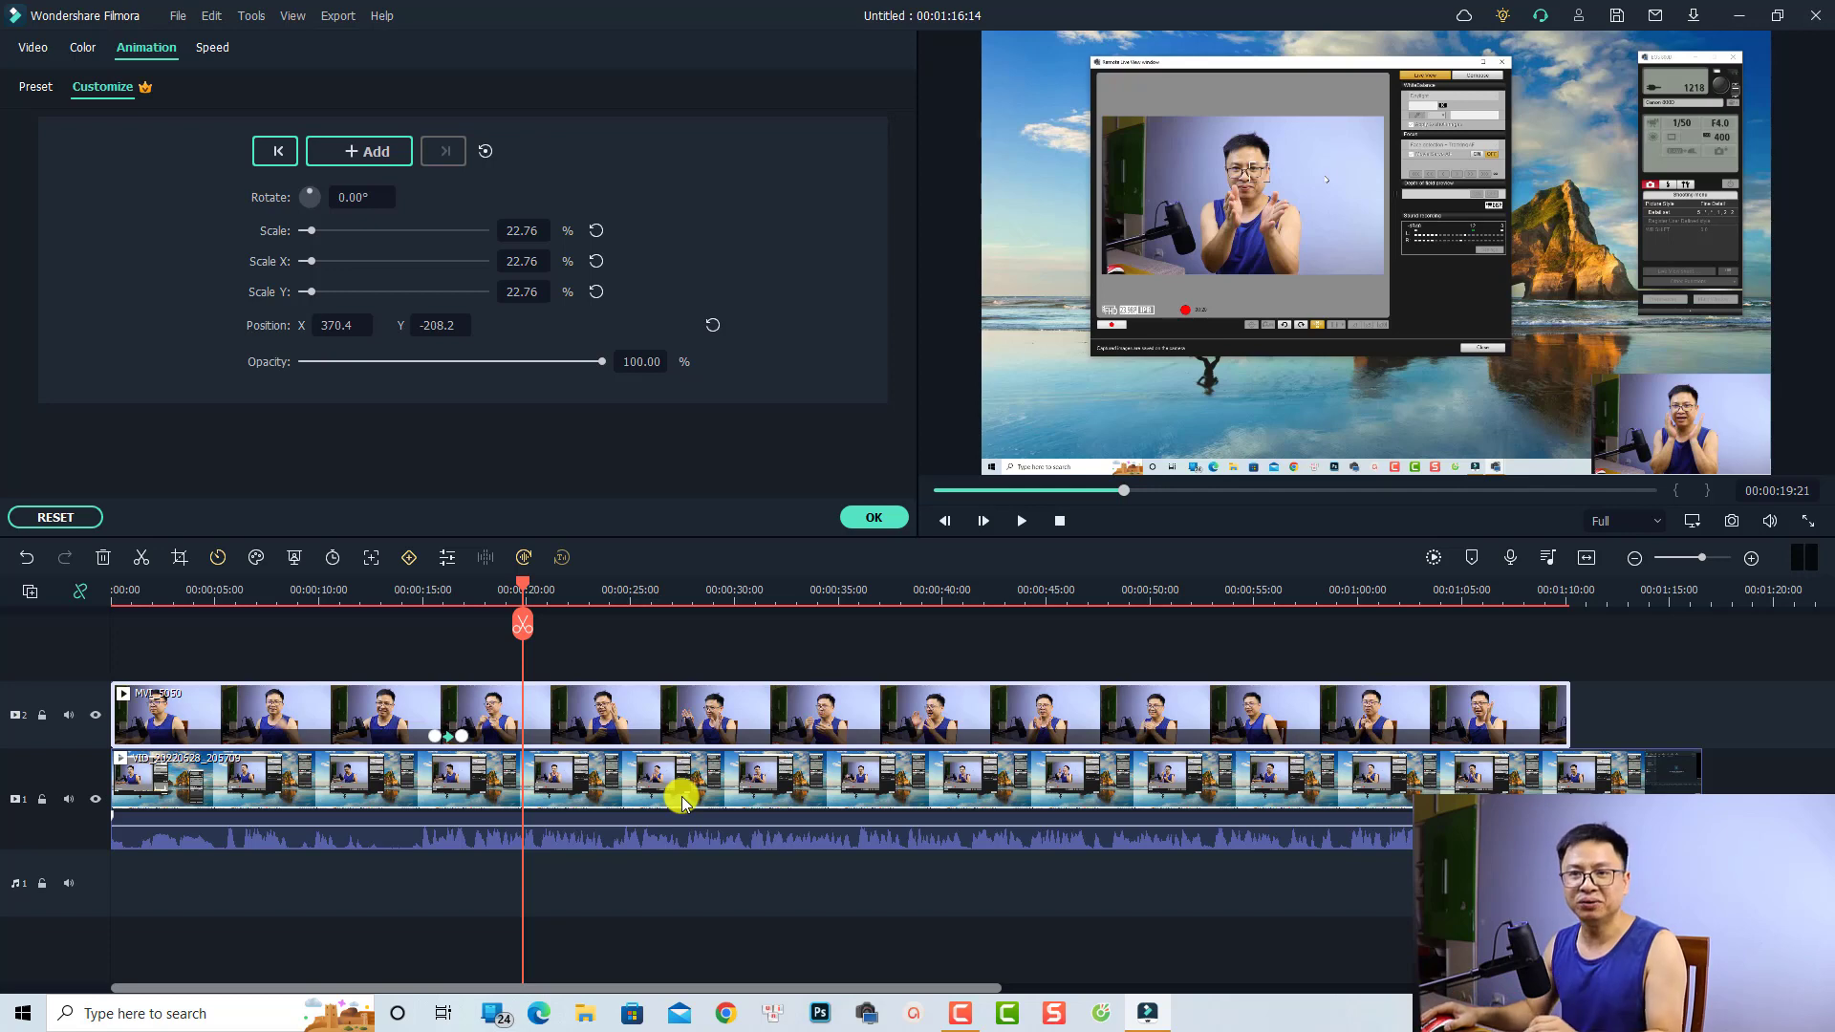
Add a keyframe holding the small MVI_5050 picture at 00:00:19:21, and restore it to 100% scale at 00:00:21:12
{"action": "left_click", "coordinate": [372, 165]}
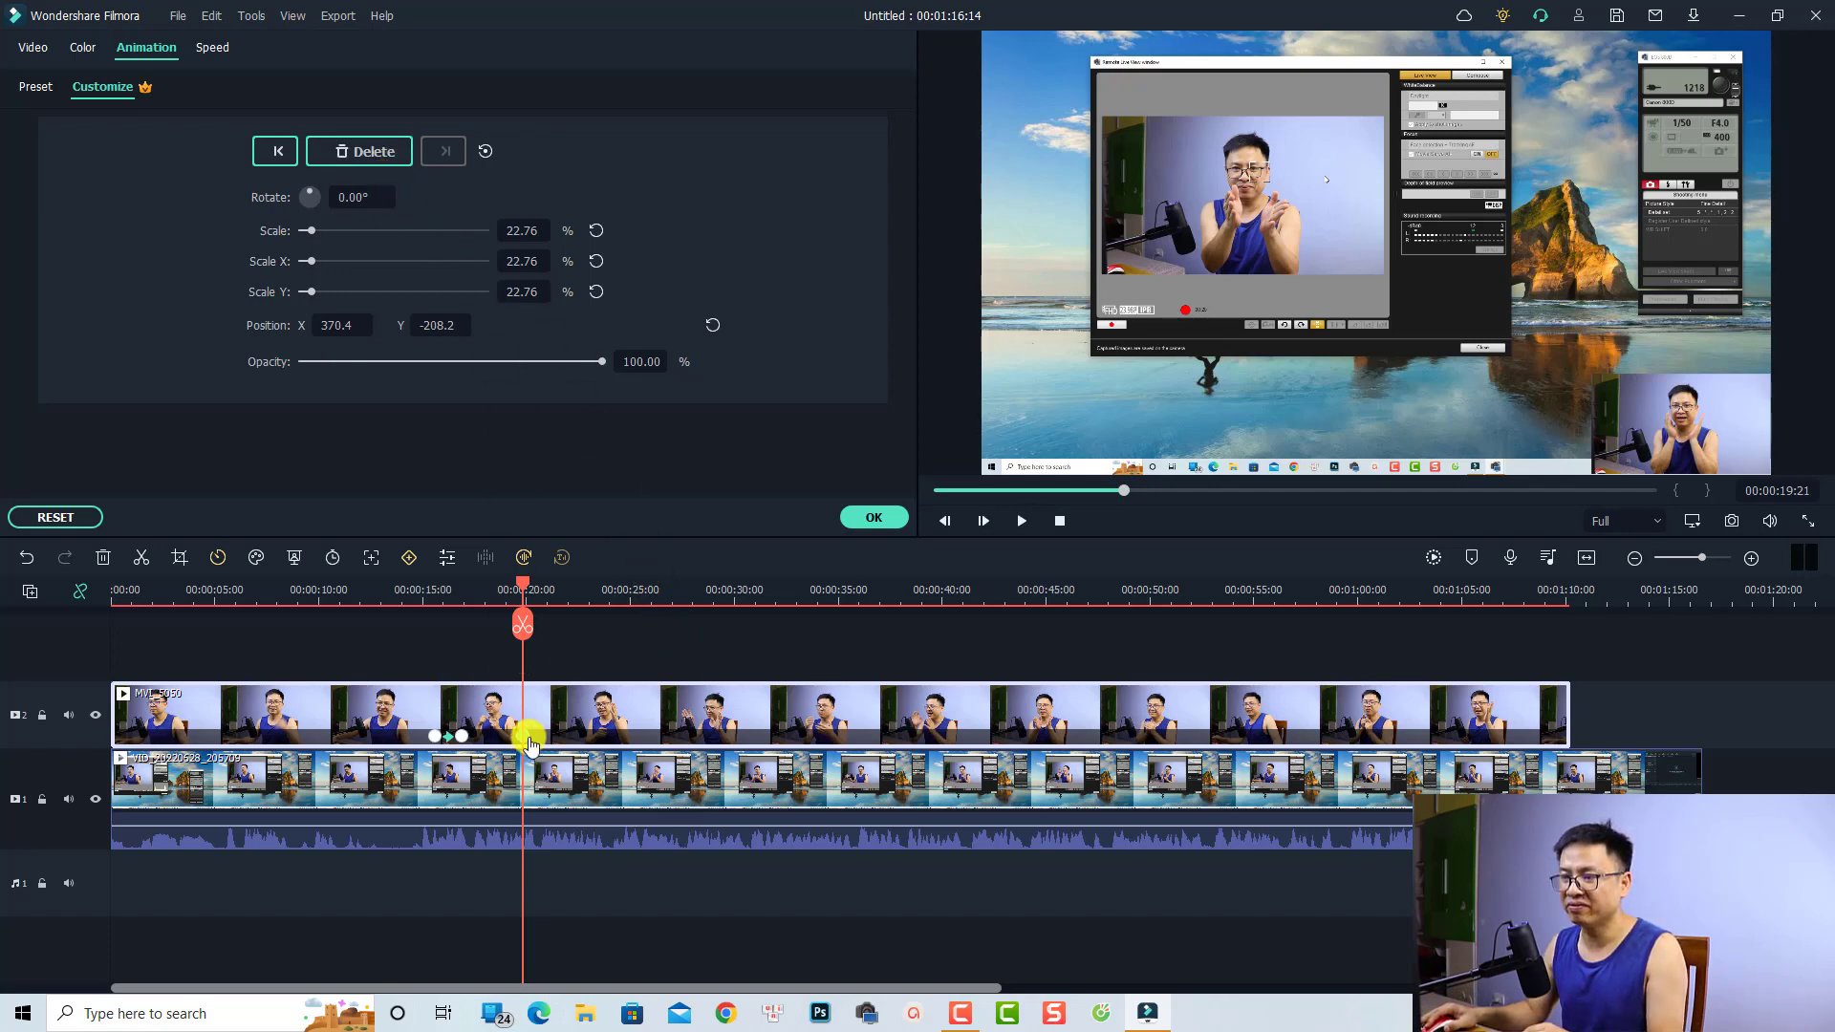
{"action": "left_click_drag", "start_coordinate": [524, 593], "coordinate": [559, 600]}
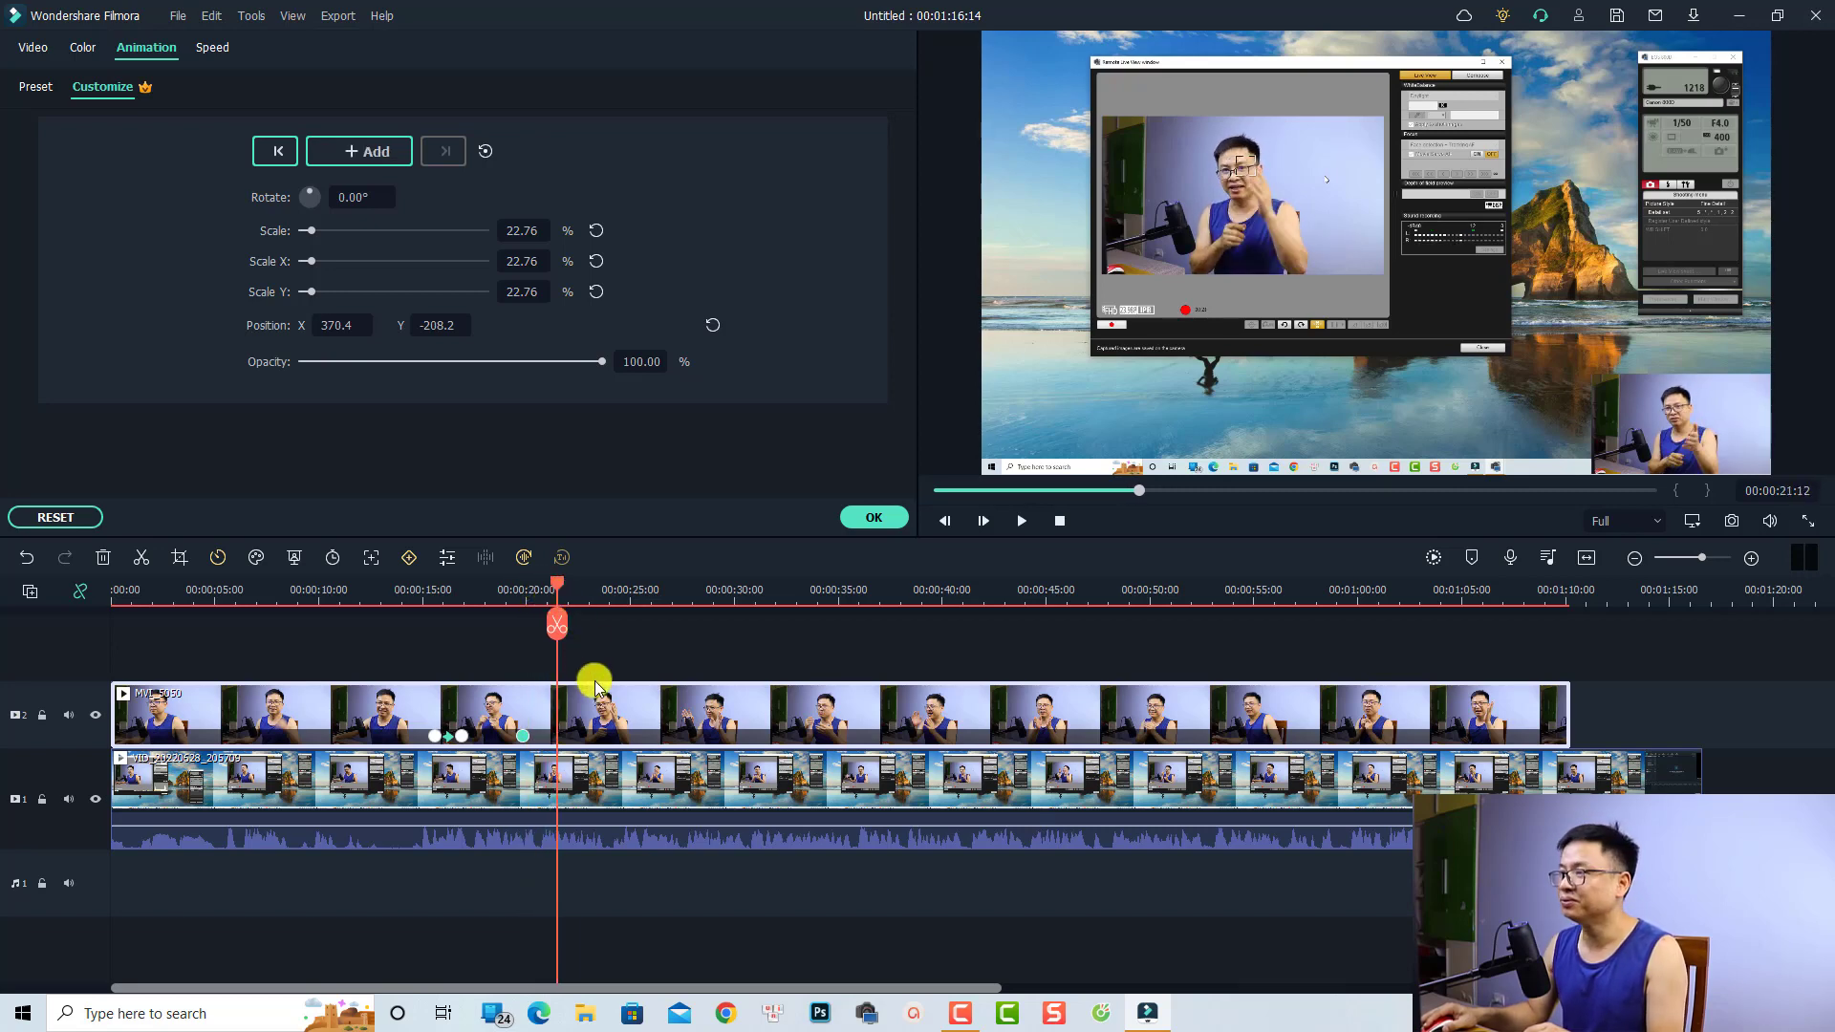
{"action": "left_click", "coordinate": [1611, 436]}
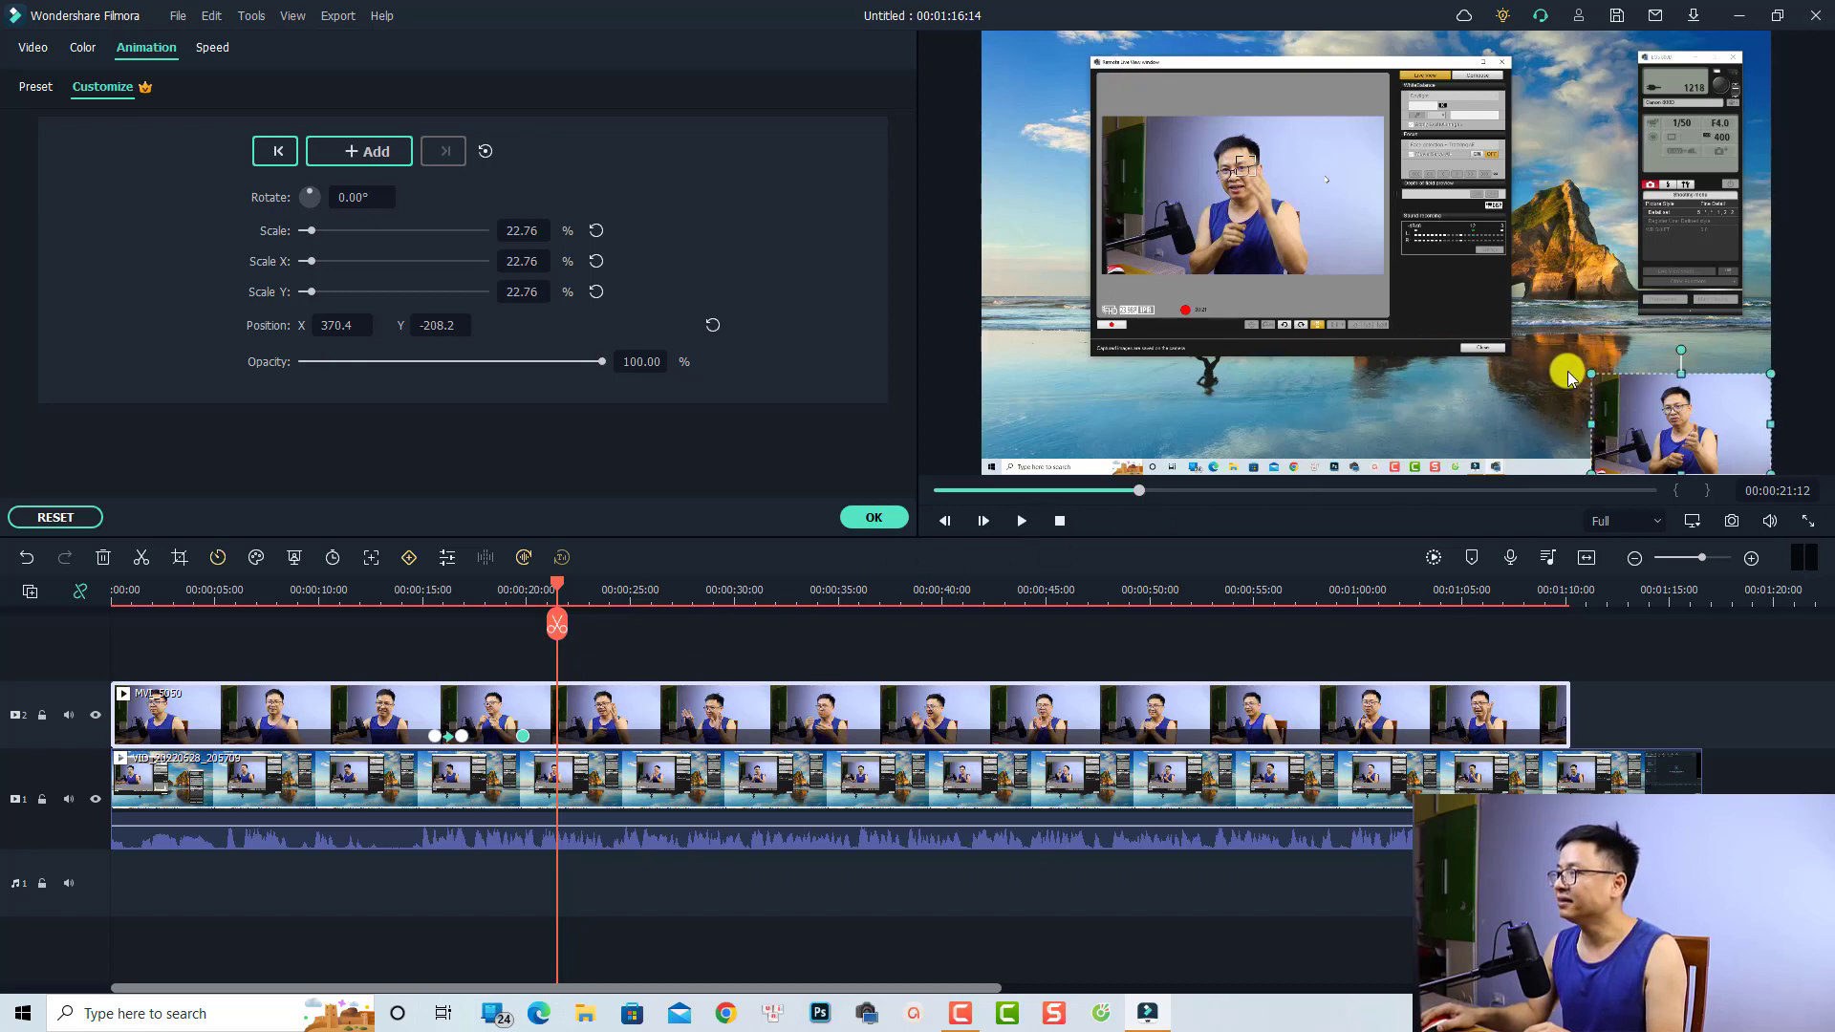
{"action": "left_click_drag", "start_coordinate": [1591, 372], "coordinate": [1534, 442]}
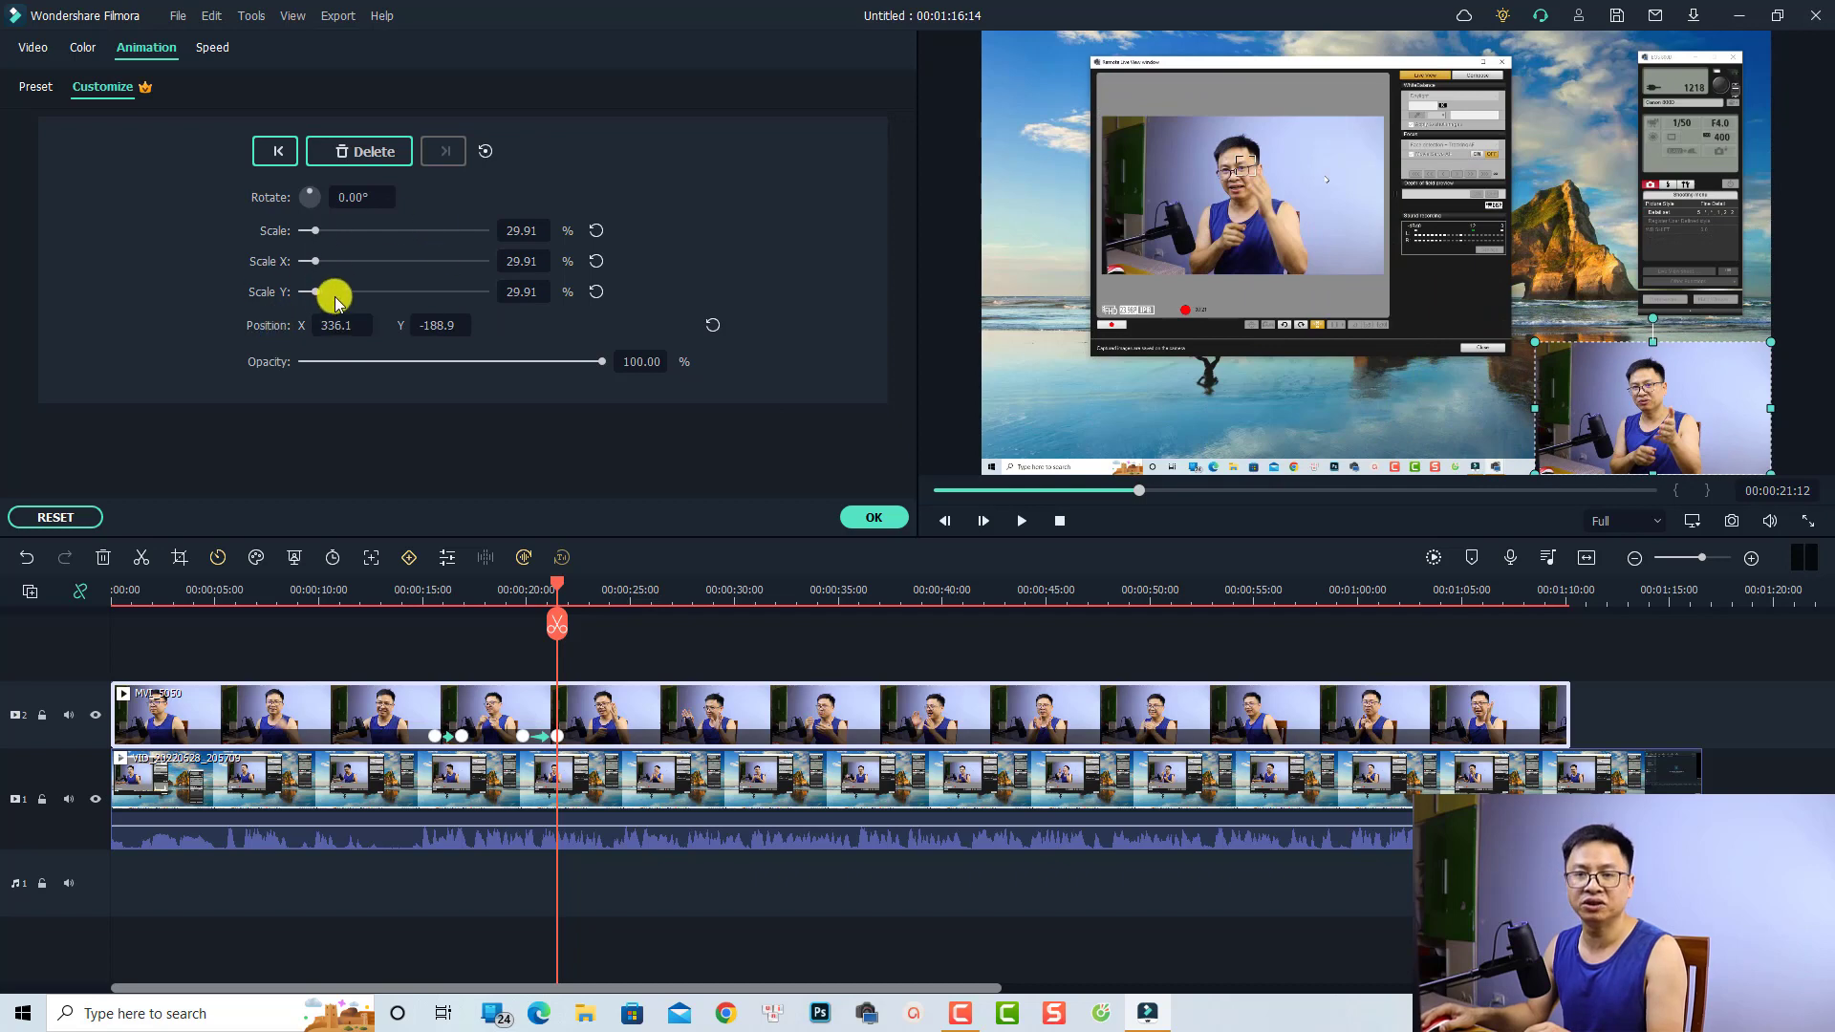
{"action": "left_click", "coordinate": [598, 230]}
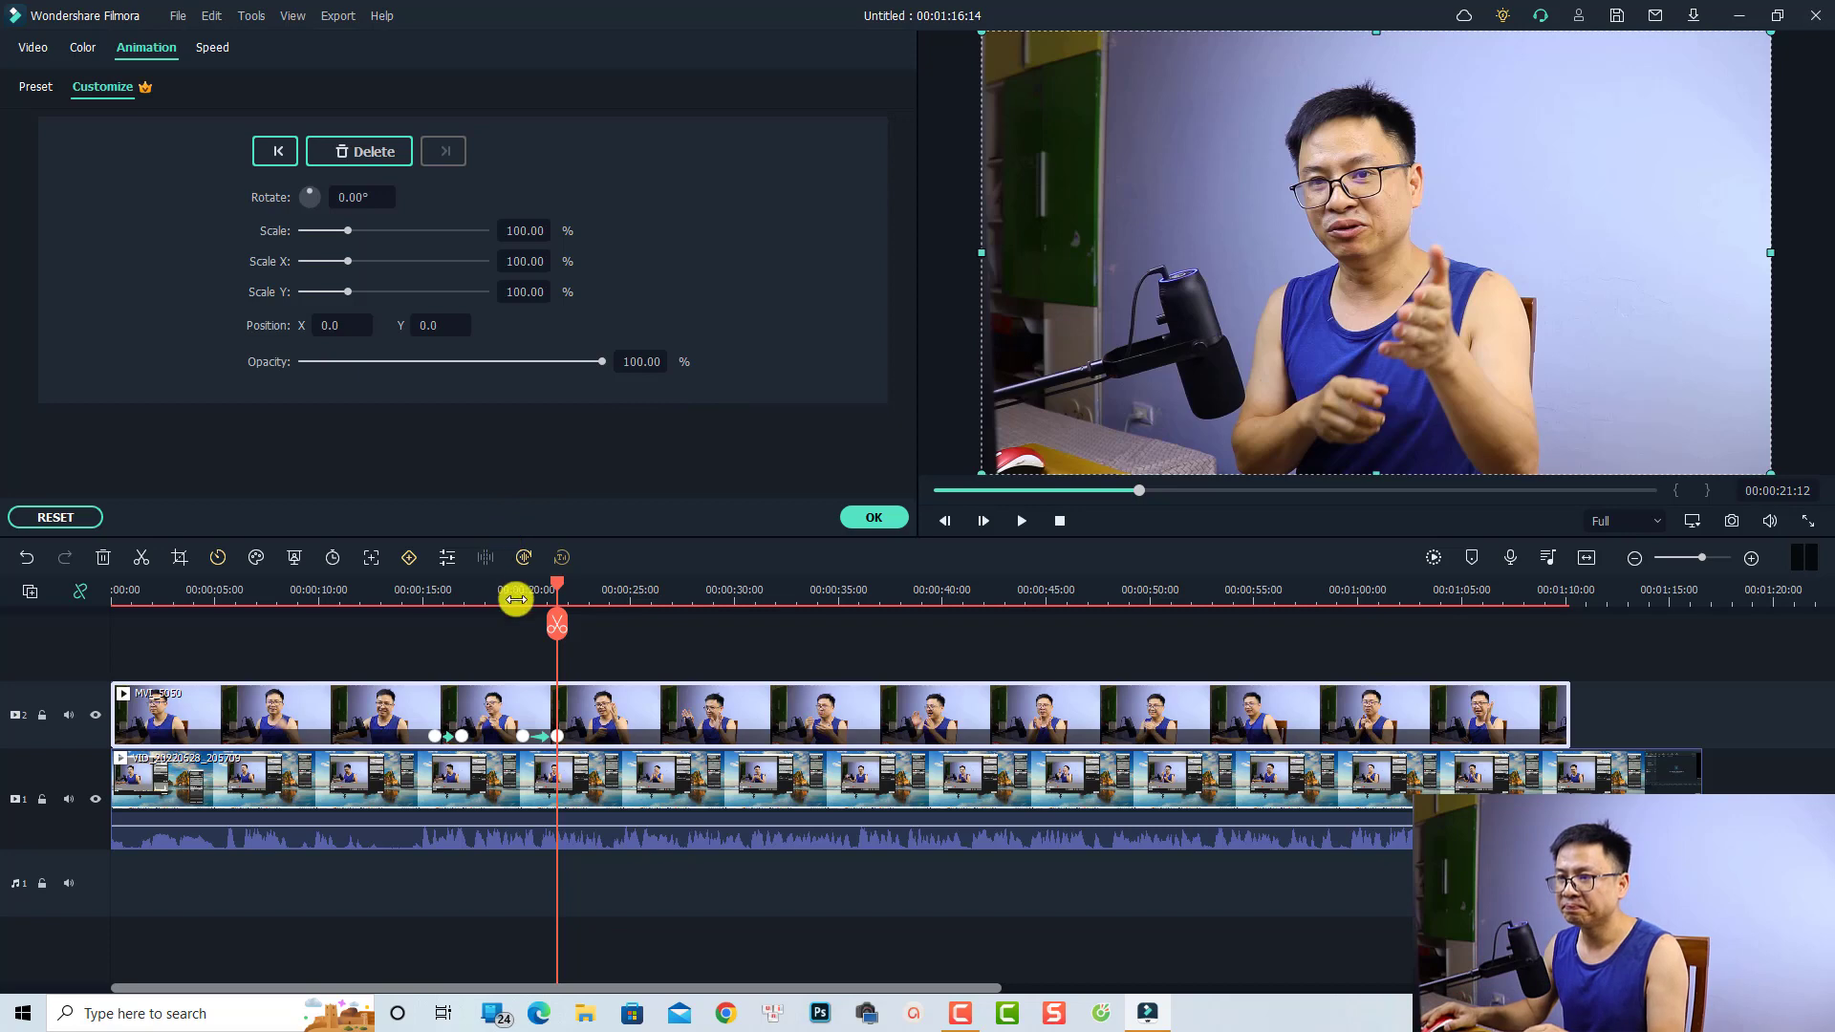
Play back the enlarging animation from just before its first keyframe and stop at 00:00:24:01
{"action": "mouse_move", "coordinate": [514, 592]}
{"action": "left_mouse_down"}
{"action": "mouse_move", "coordinate": [516, 611]}
{"action": "mouse_move", "coordinate": [483, 593]}
{"action": "mouse_move", "coordinate": [498, 598]}
{"action": "left_mouse_up"}
{"action": "key", "text": "space"}
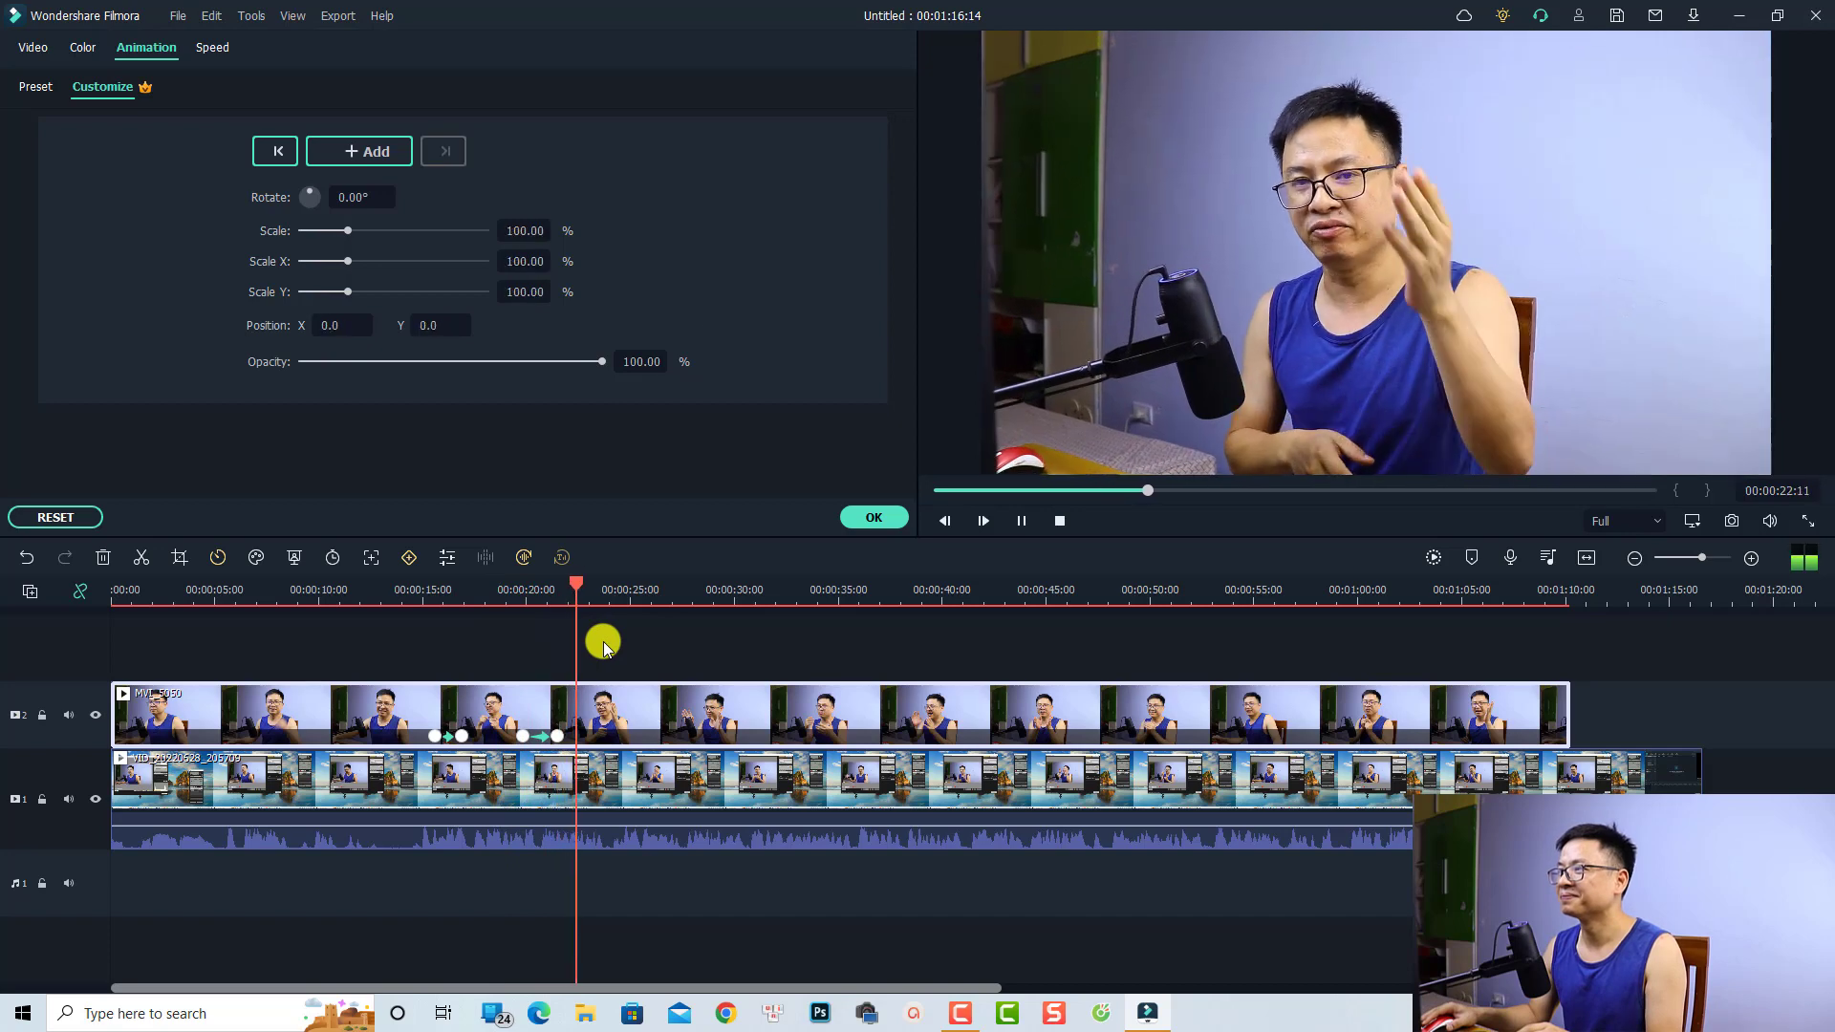
{"action": "key", "text": "space"}
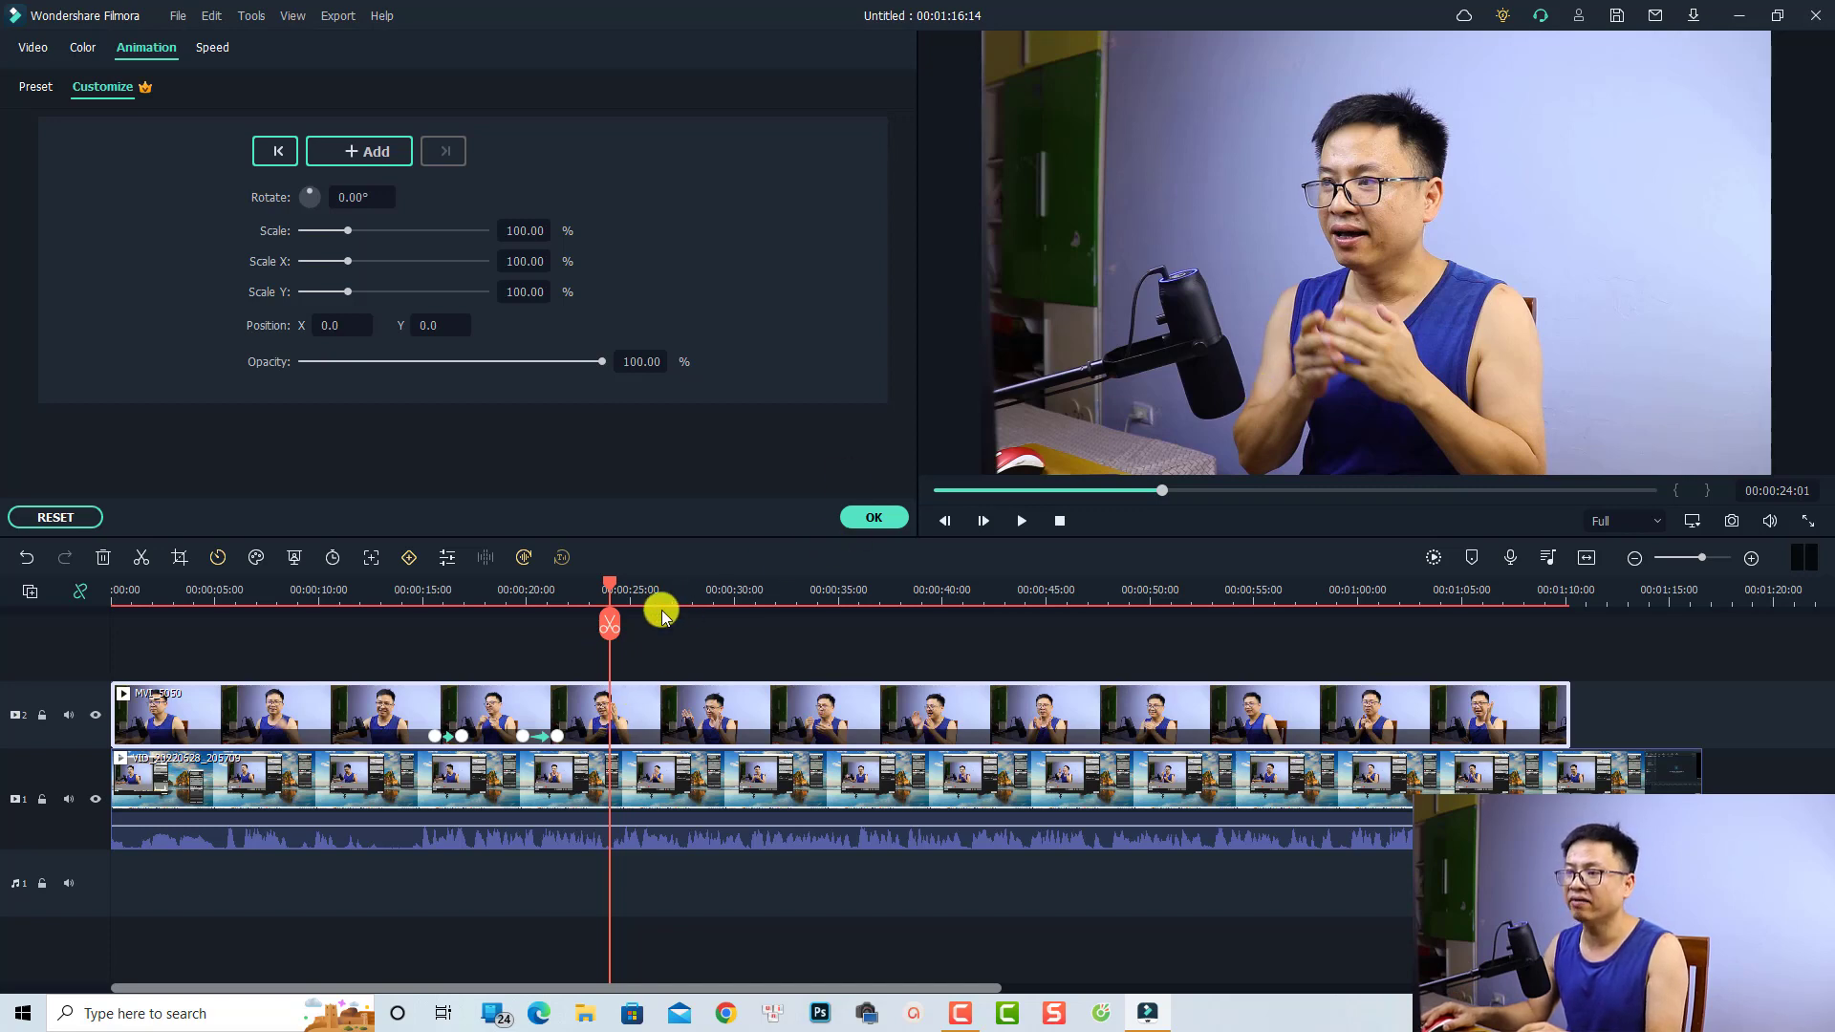
Split the MVI_5050 clip at 00:00:24:01 and apply the Image Mask effect to the second part
{"action": "left_click", "coordinate": [608, 638]}
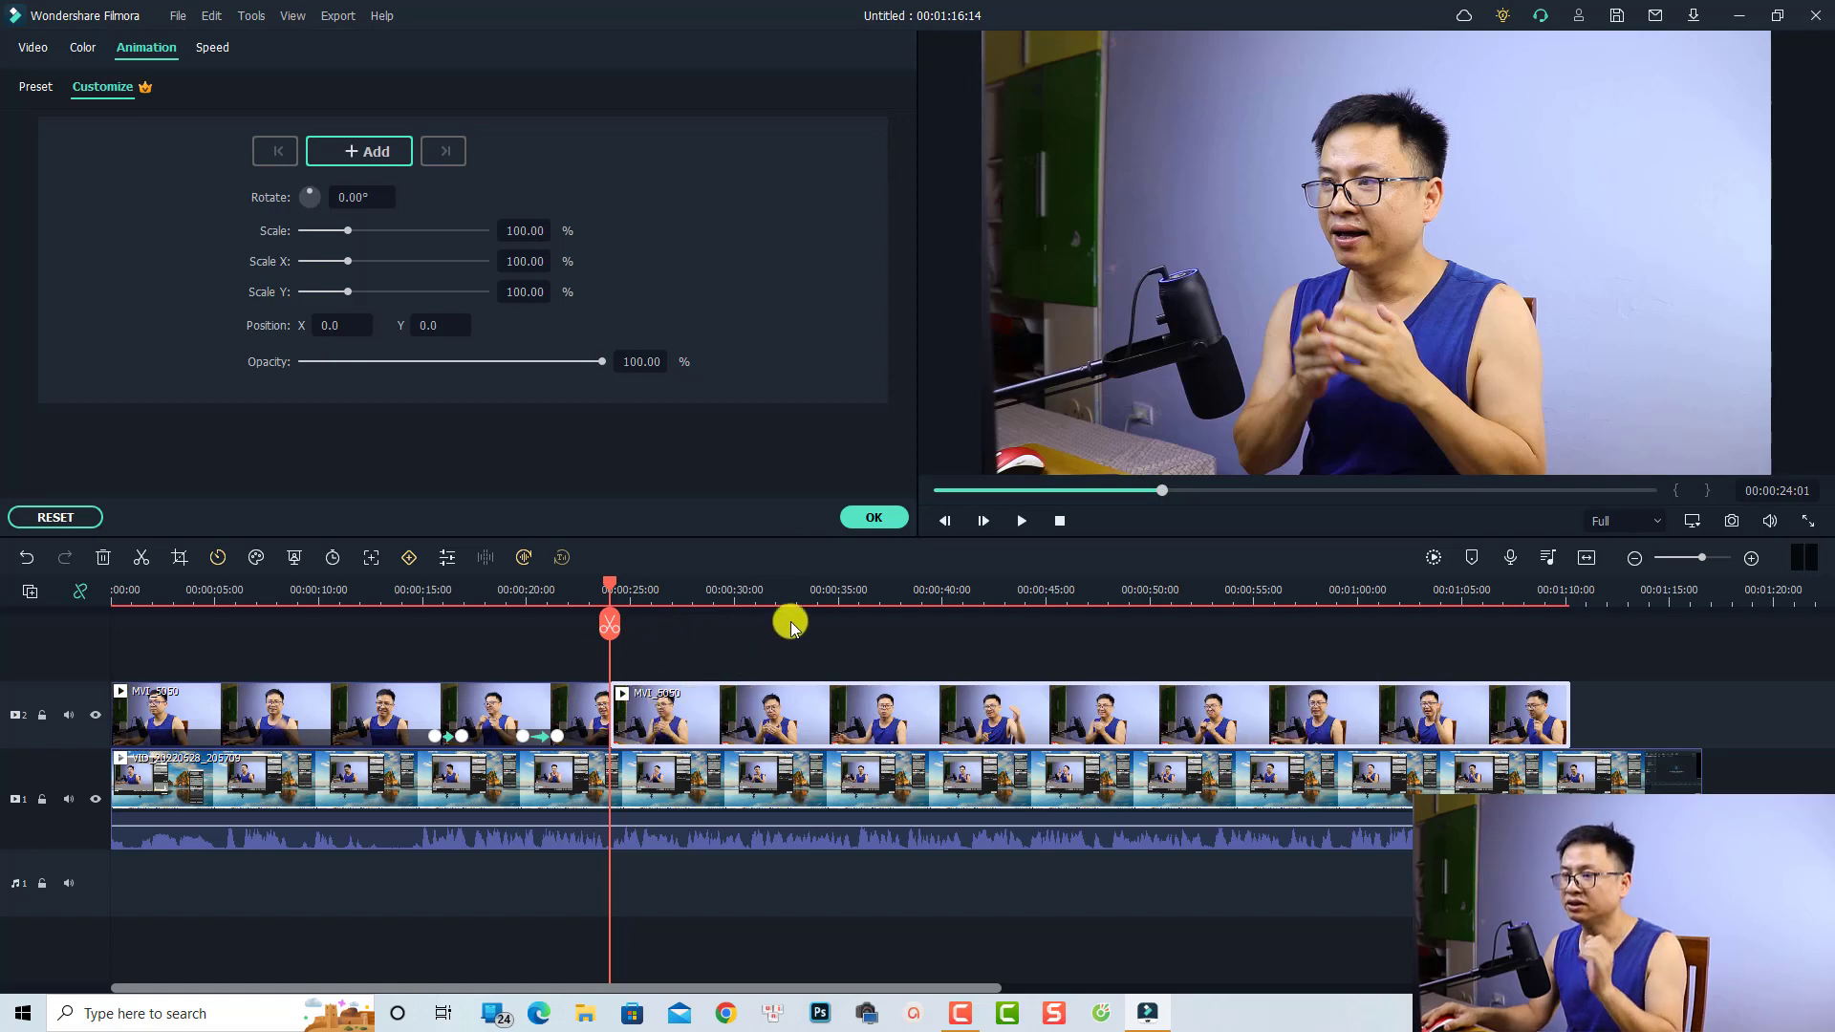
{"action": "left_click", "coordinate": [854, 521]}
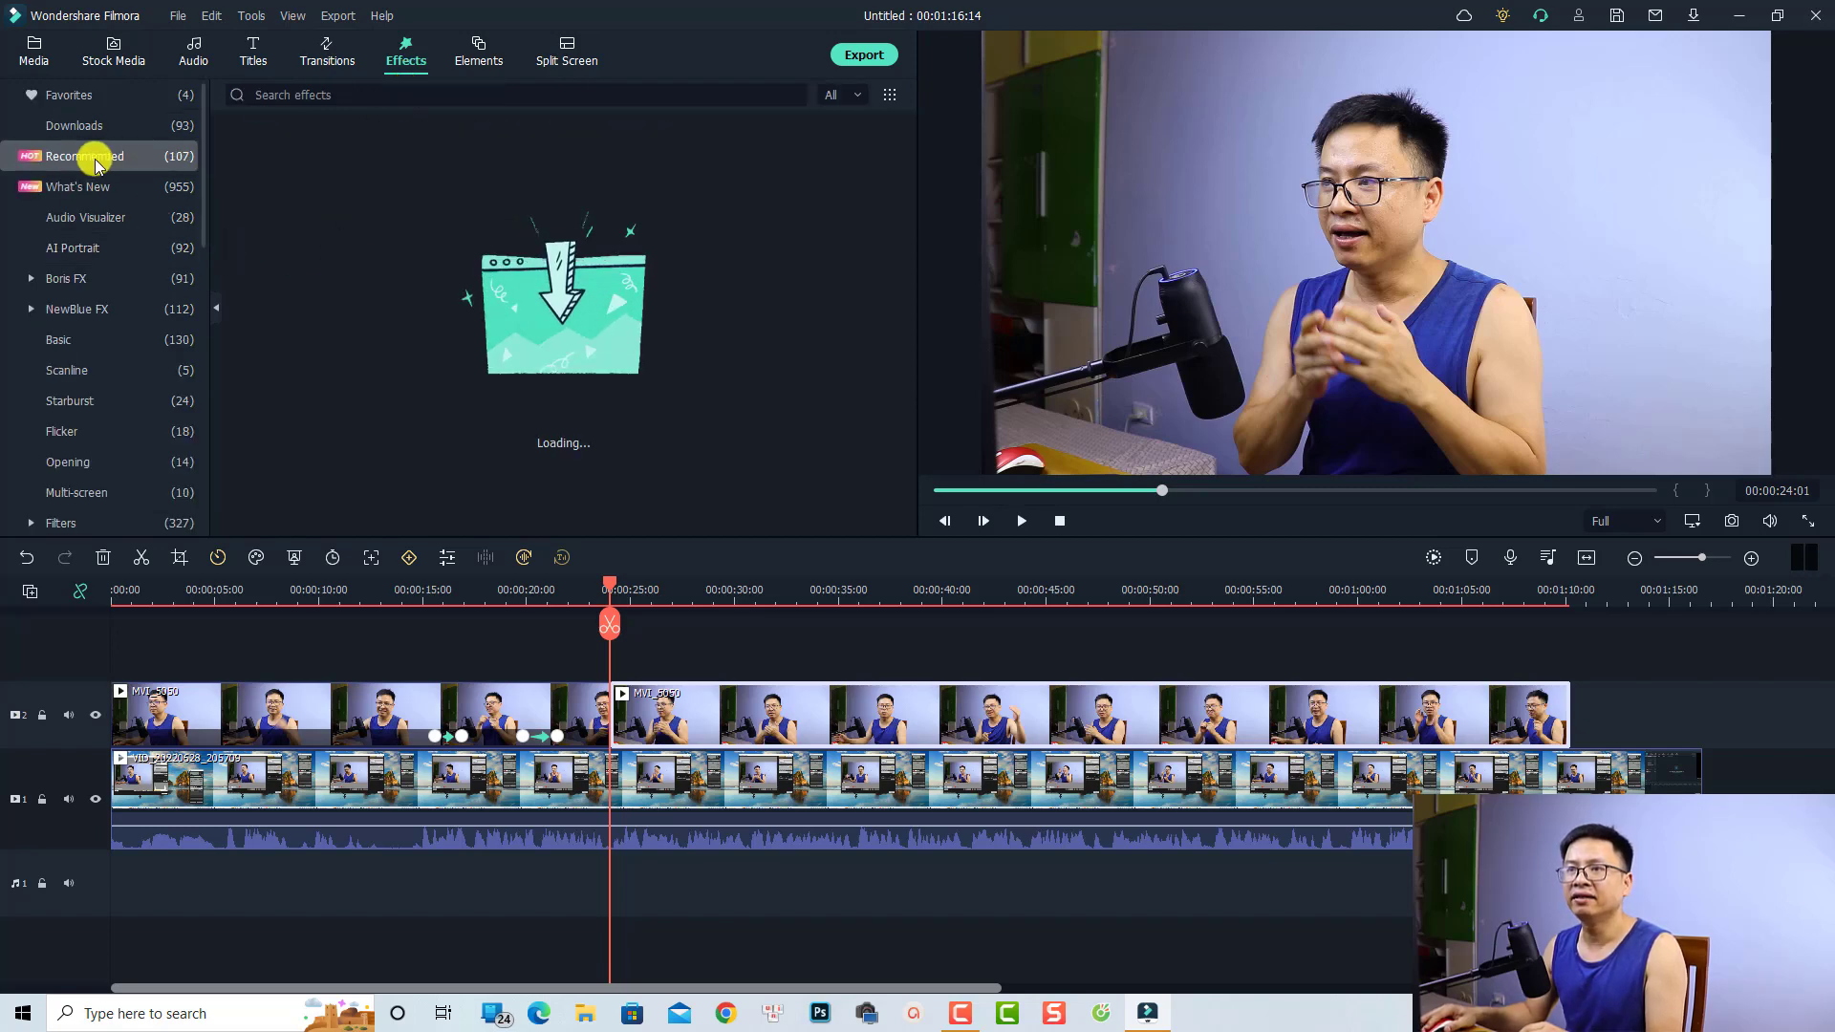
{"action": "left_click", "coordinate": [260, 93]}
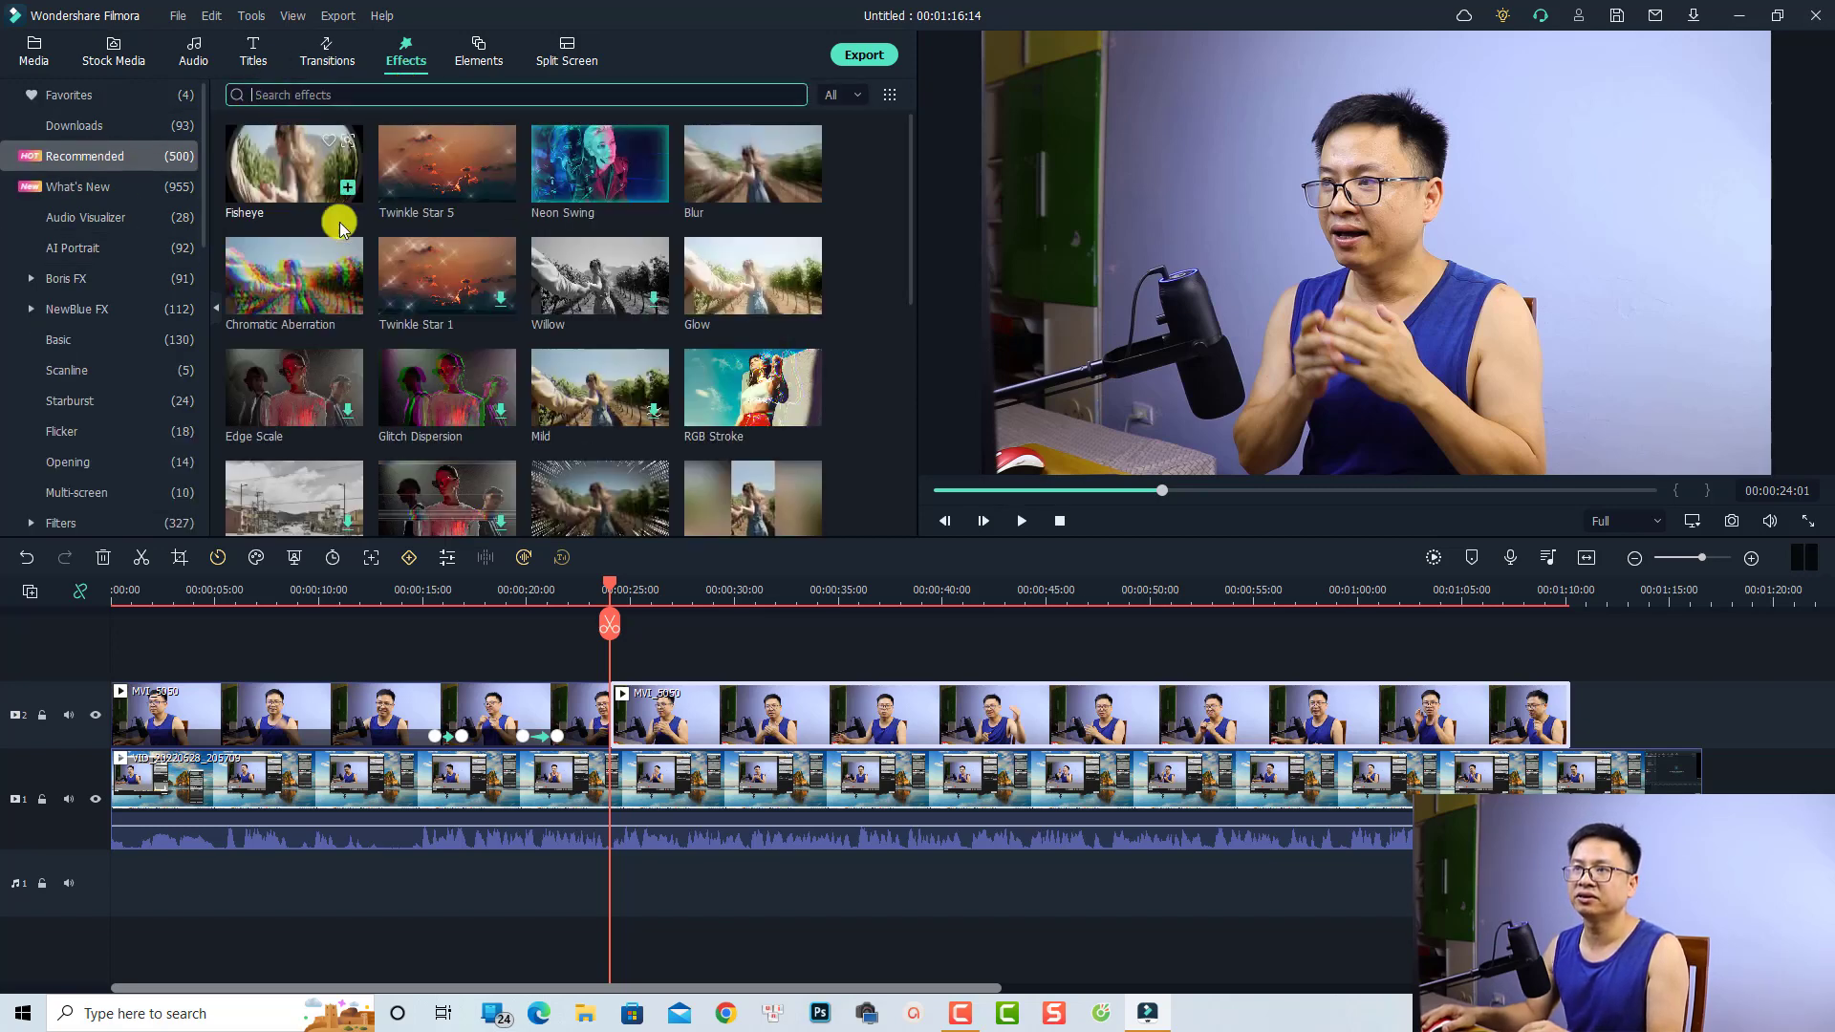
{"action": "type", "text": "mask"}
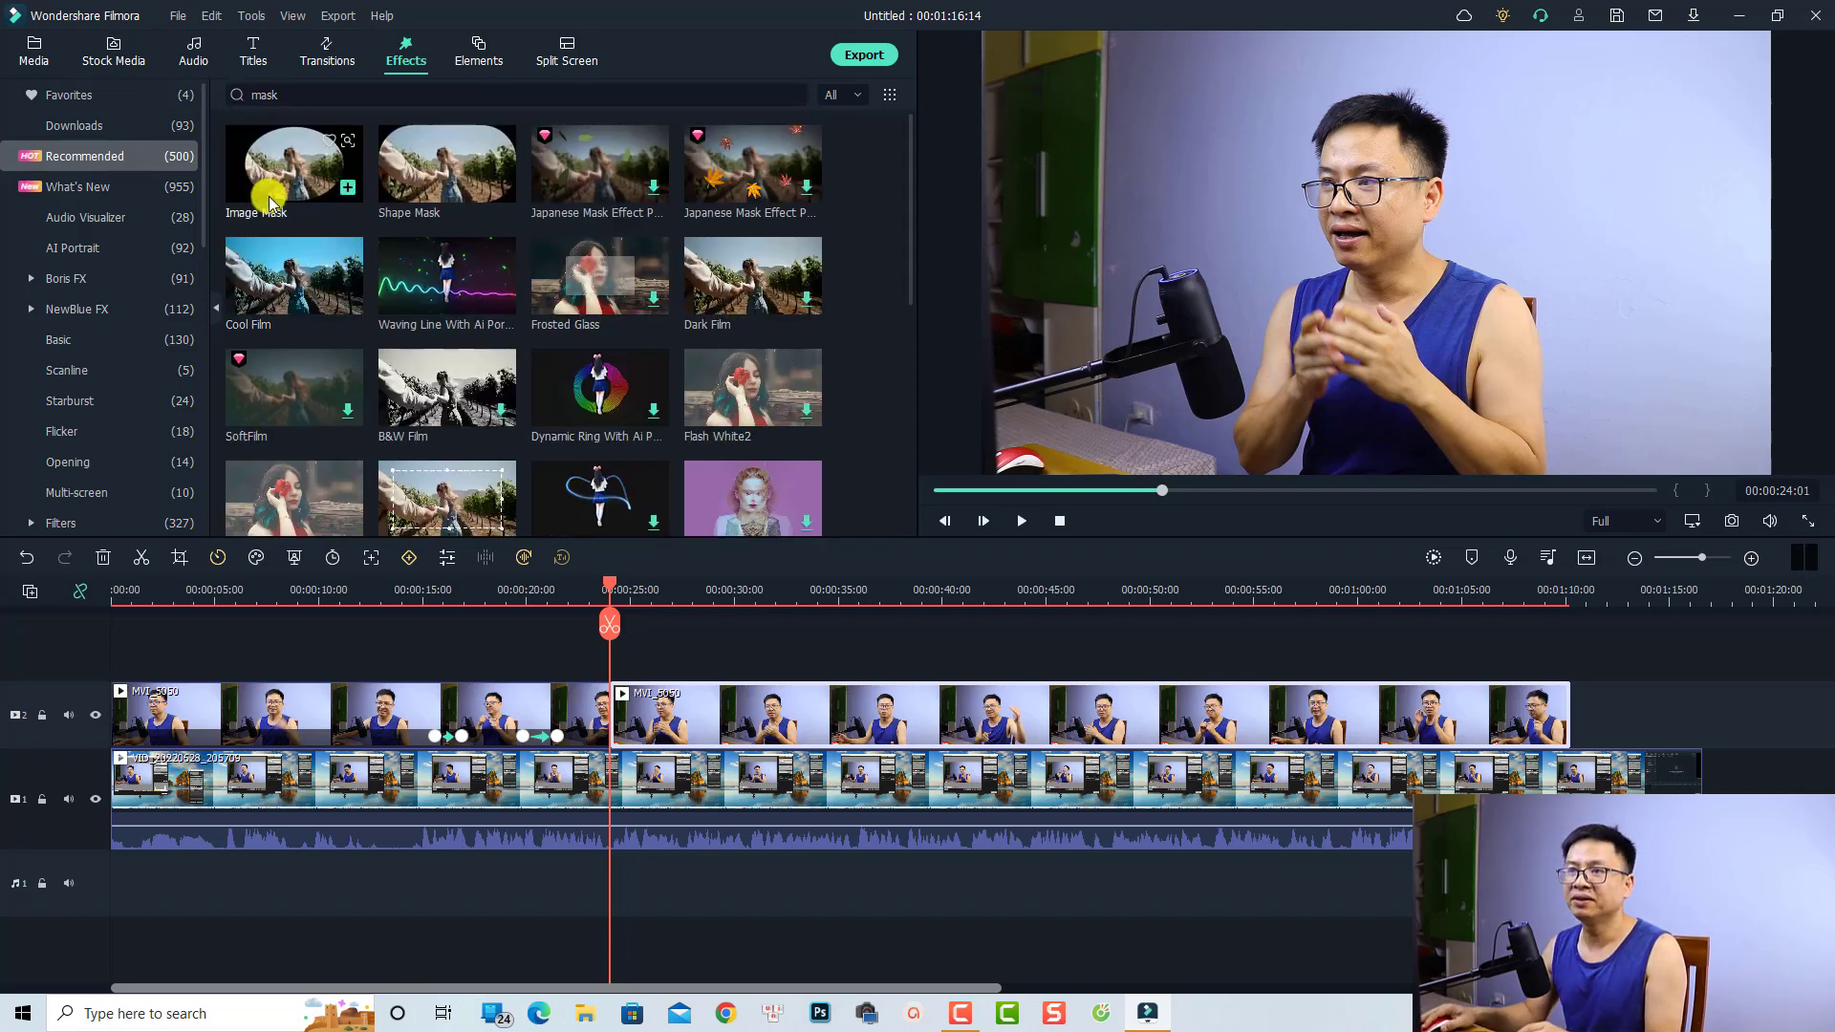
{"action": "left_click_drag", "start_coordinate": [280, 199], "coordinate": [655, 698]}
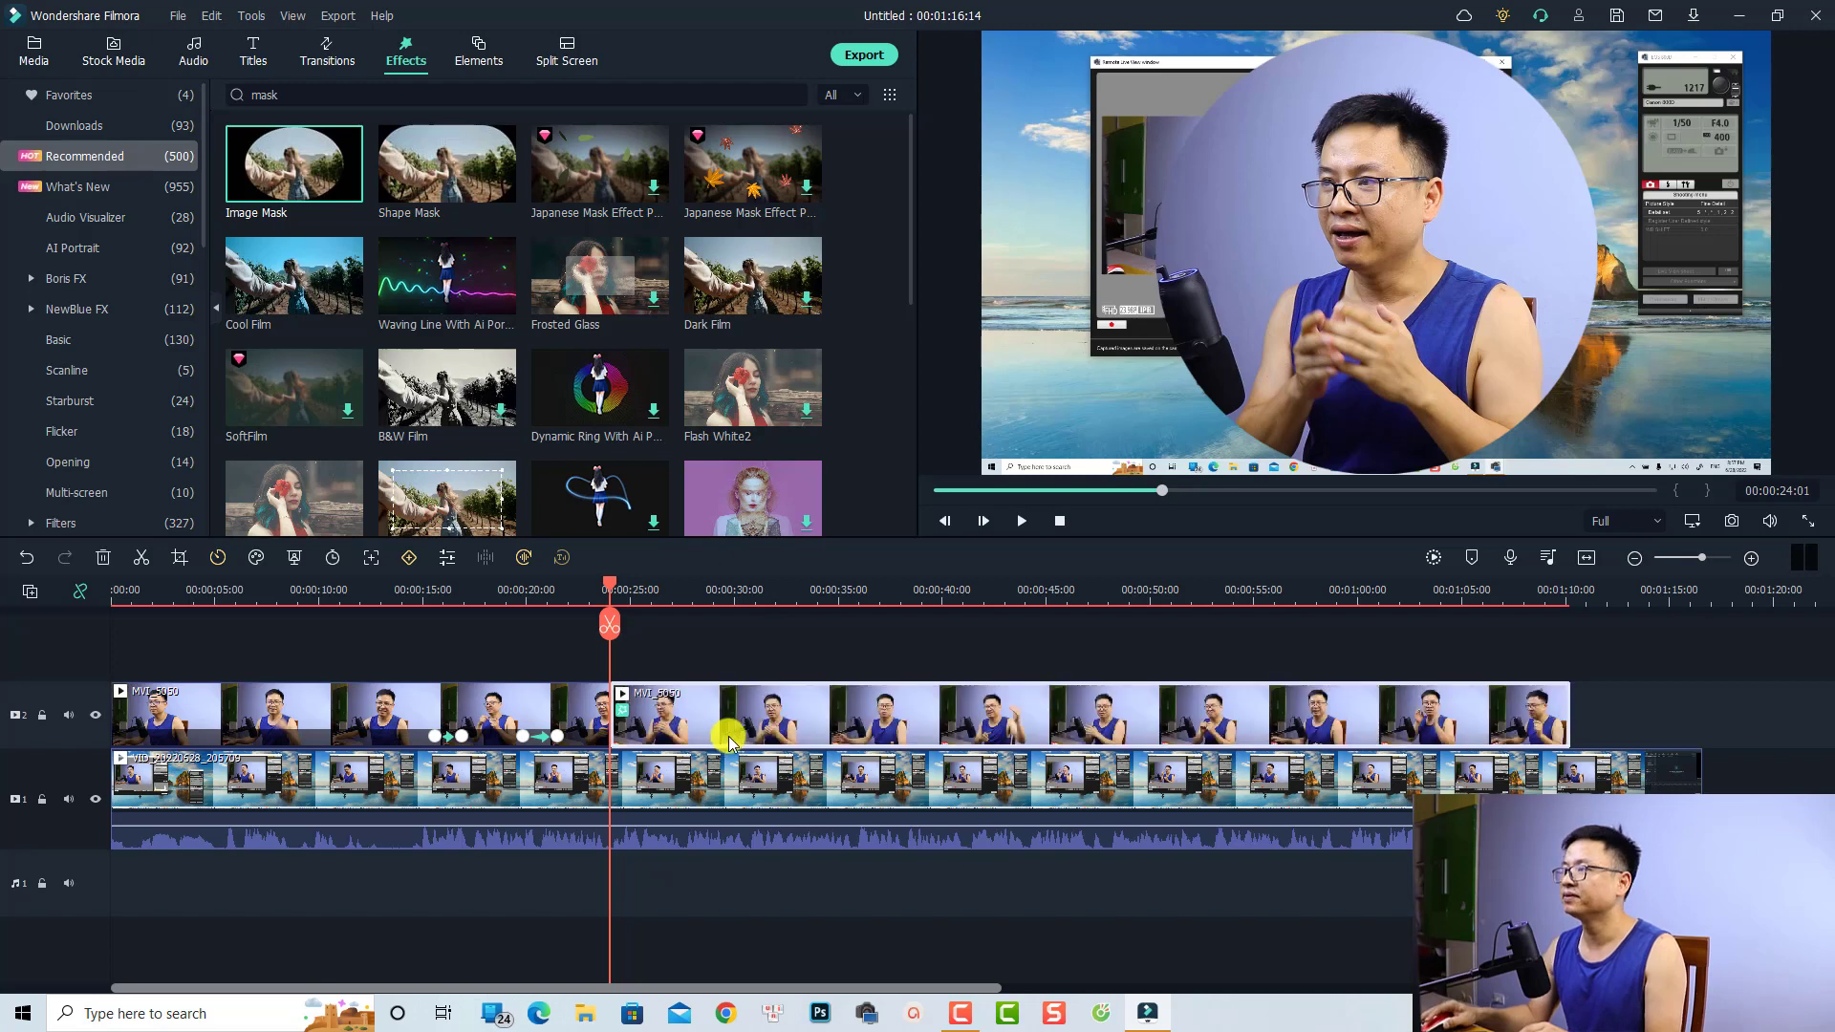
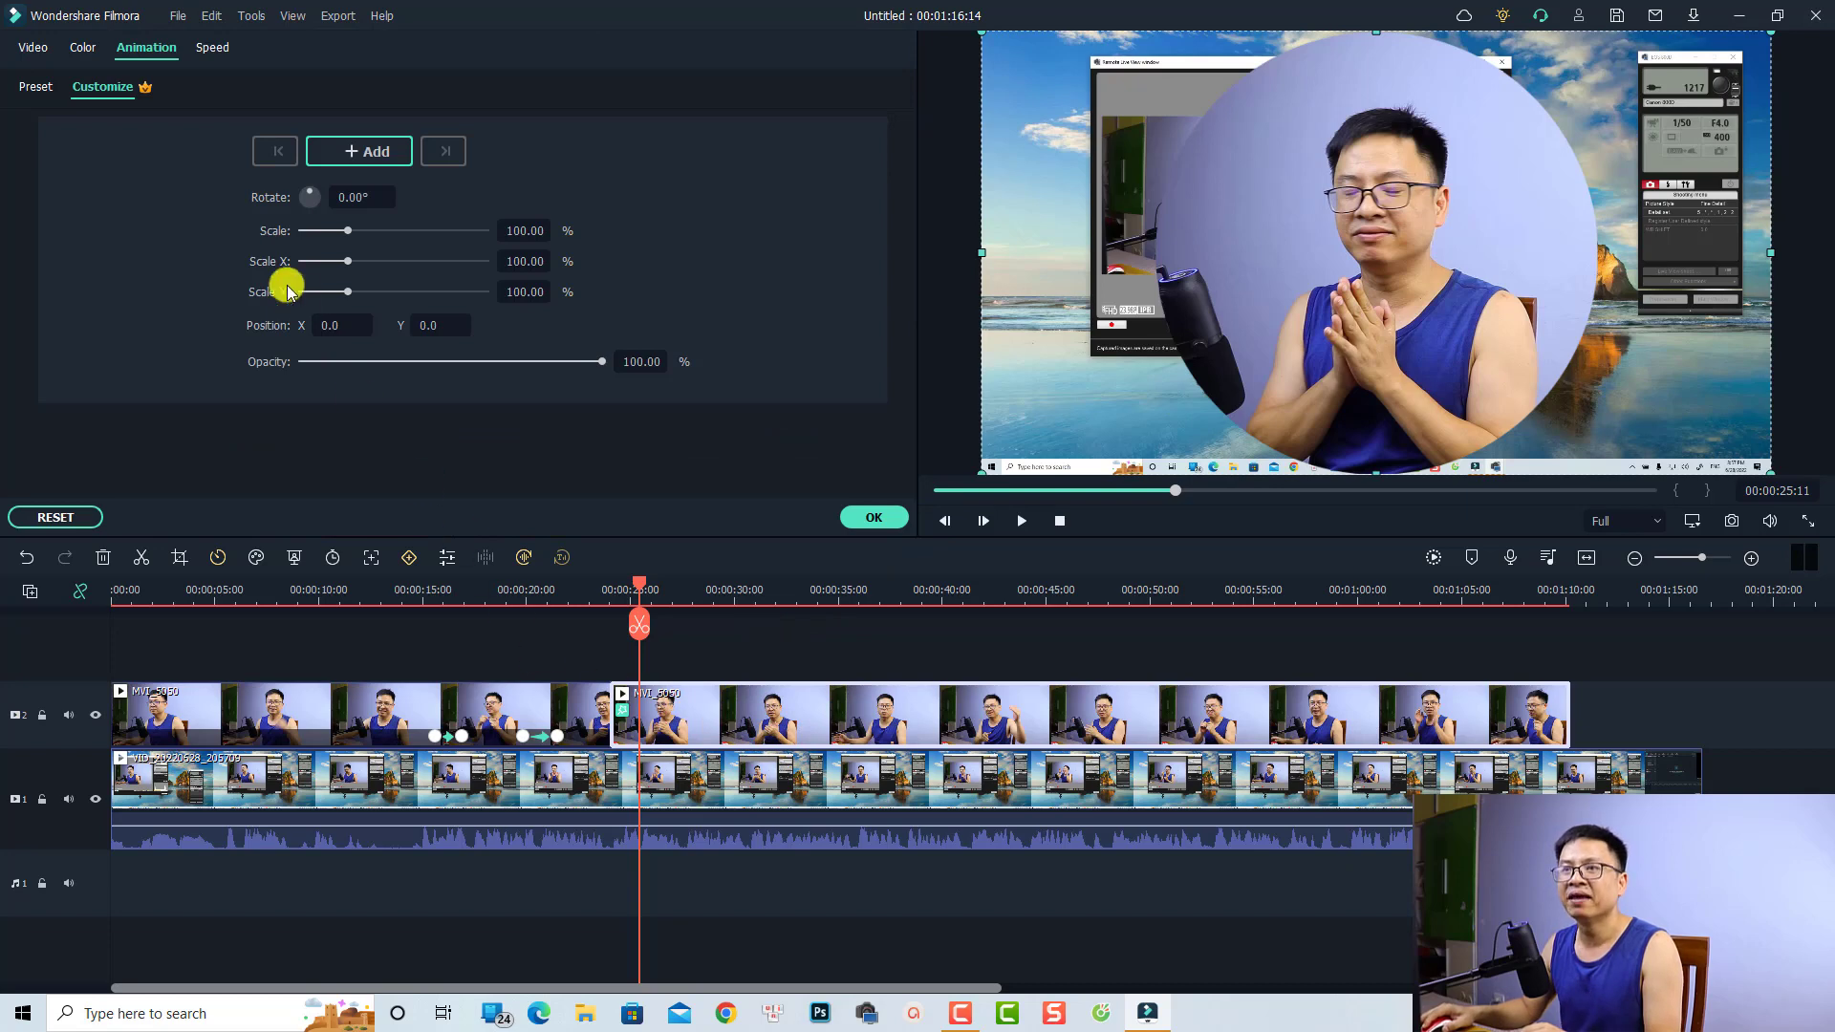
Set the feather of the second MVI_5050 clip's circular Image Mask to 0.00 and confirm the effect settings
{"action": "left_click", "coordinate": [28, 47]}
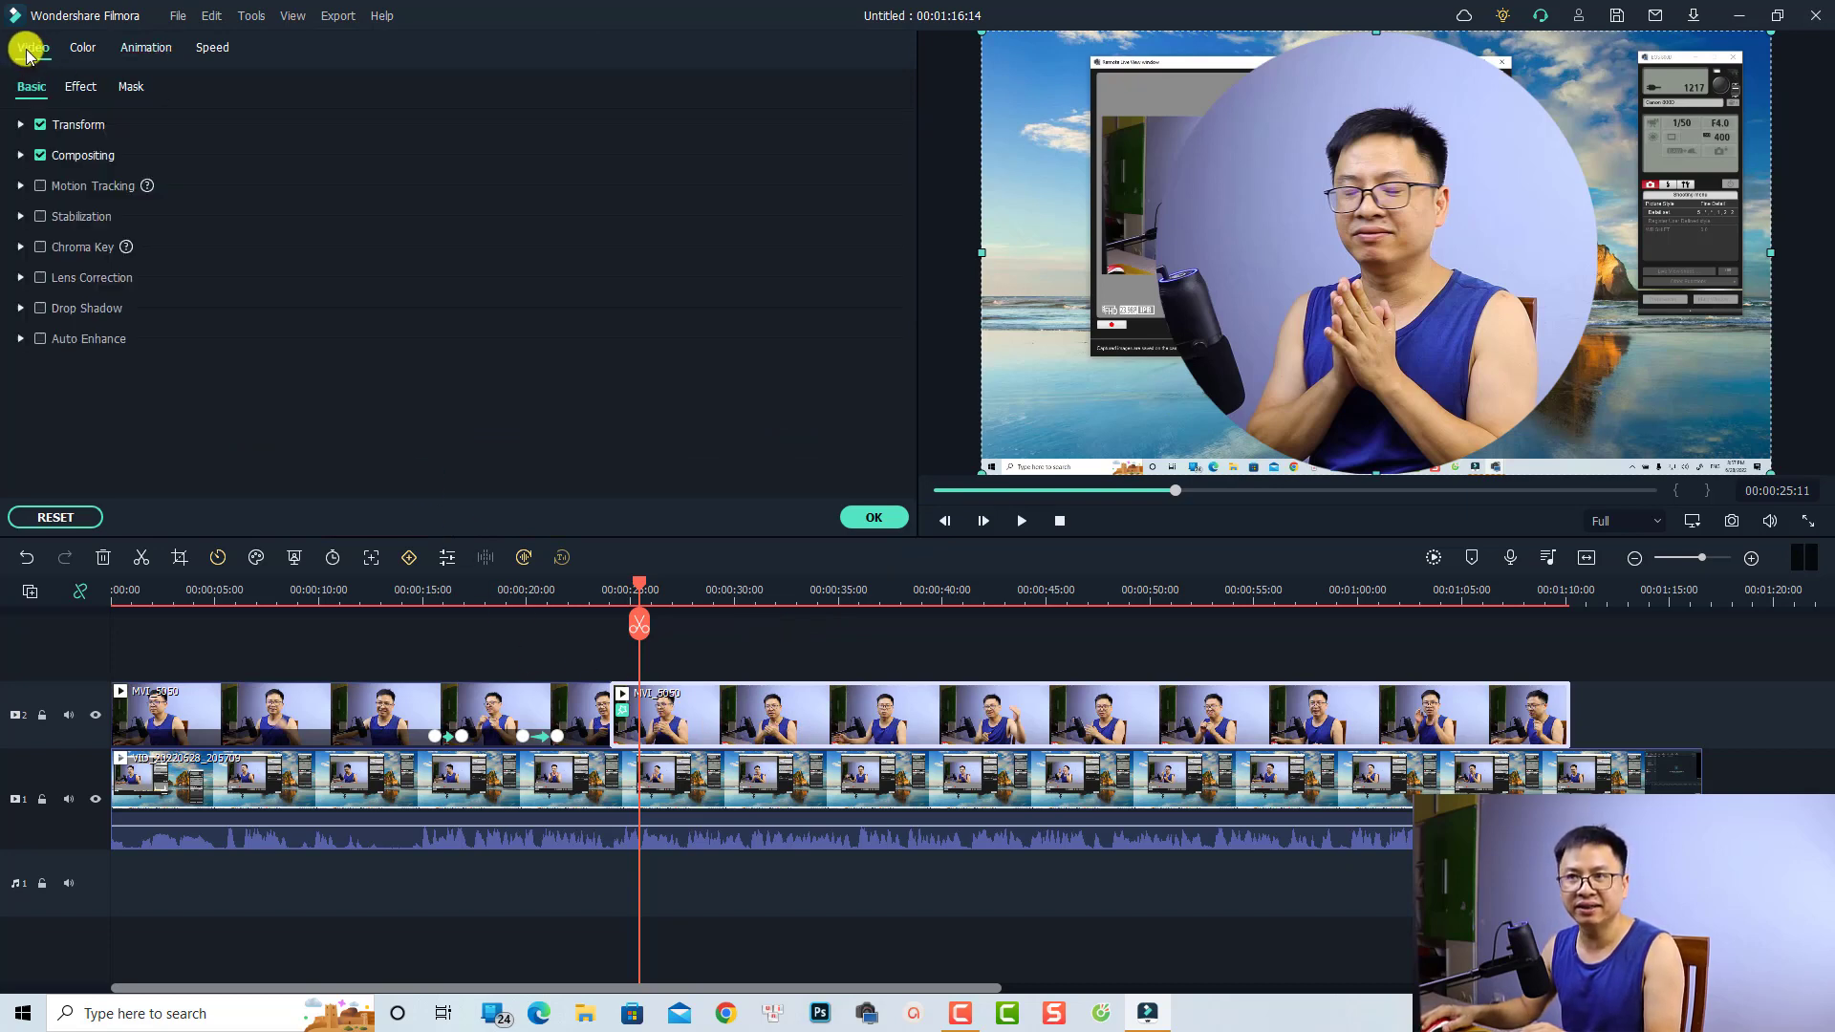
{"action": "left_click", "coordinate": [79, 84]}
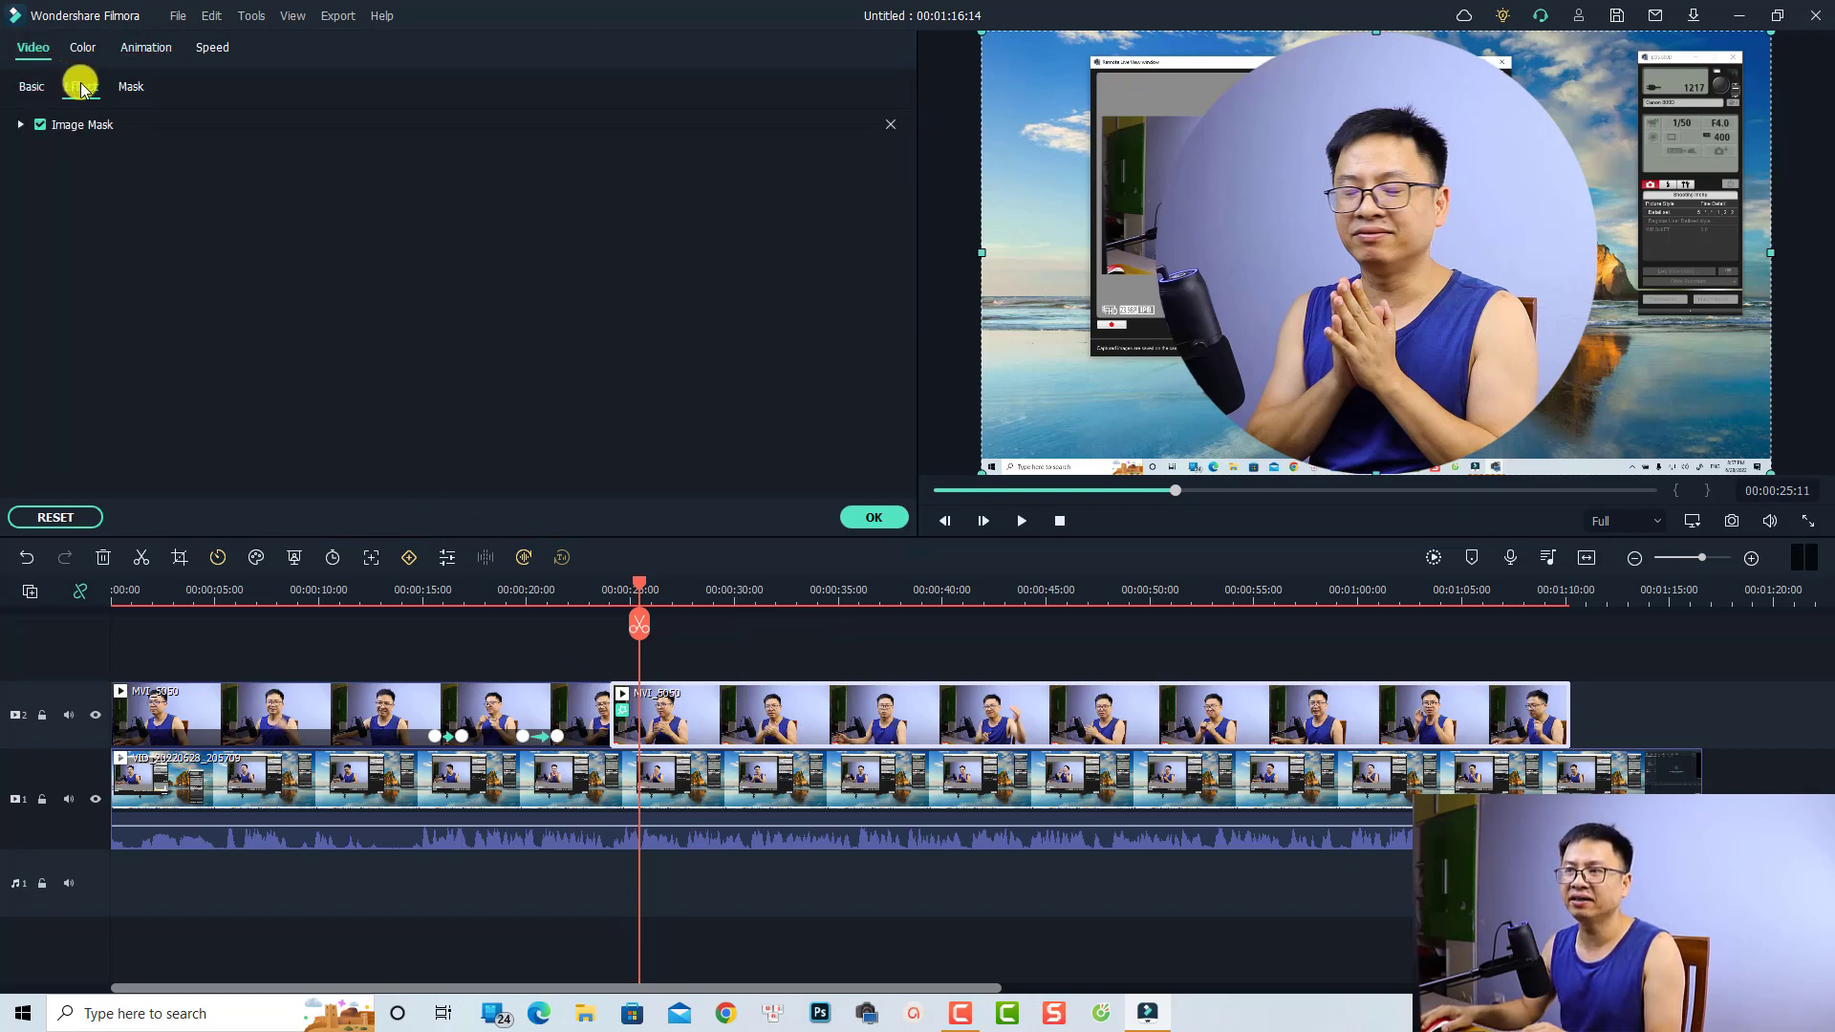
{"action": "left_click", "coordinate": [20, 125]}
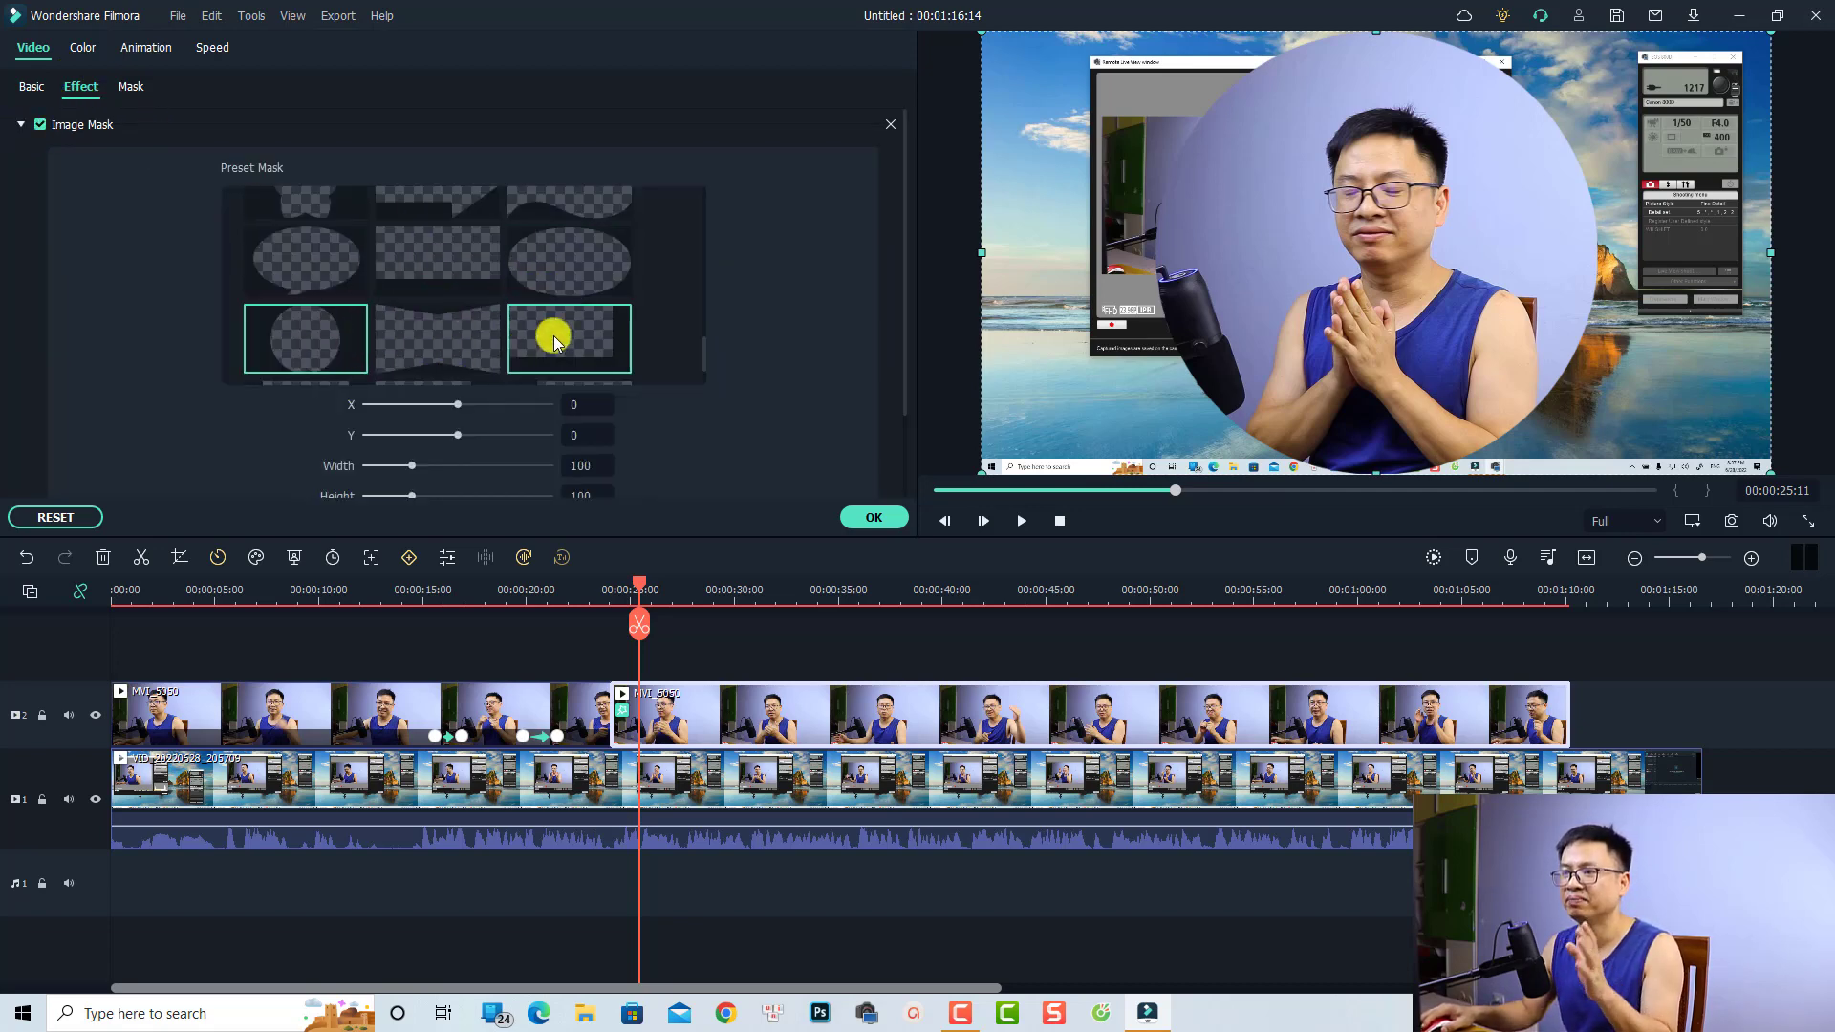
{"action": "left_click_drag", "start_coordinate": [904, 246], "coordinate": [898, 342]}
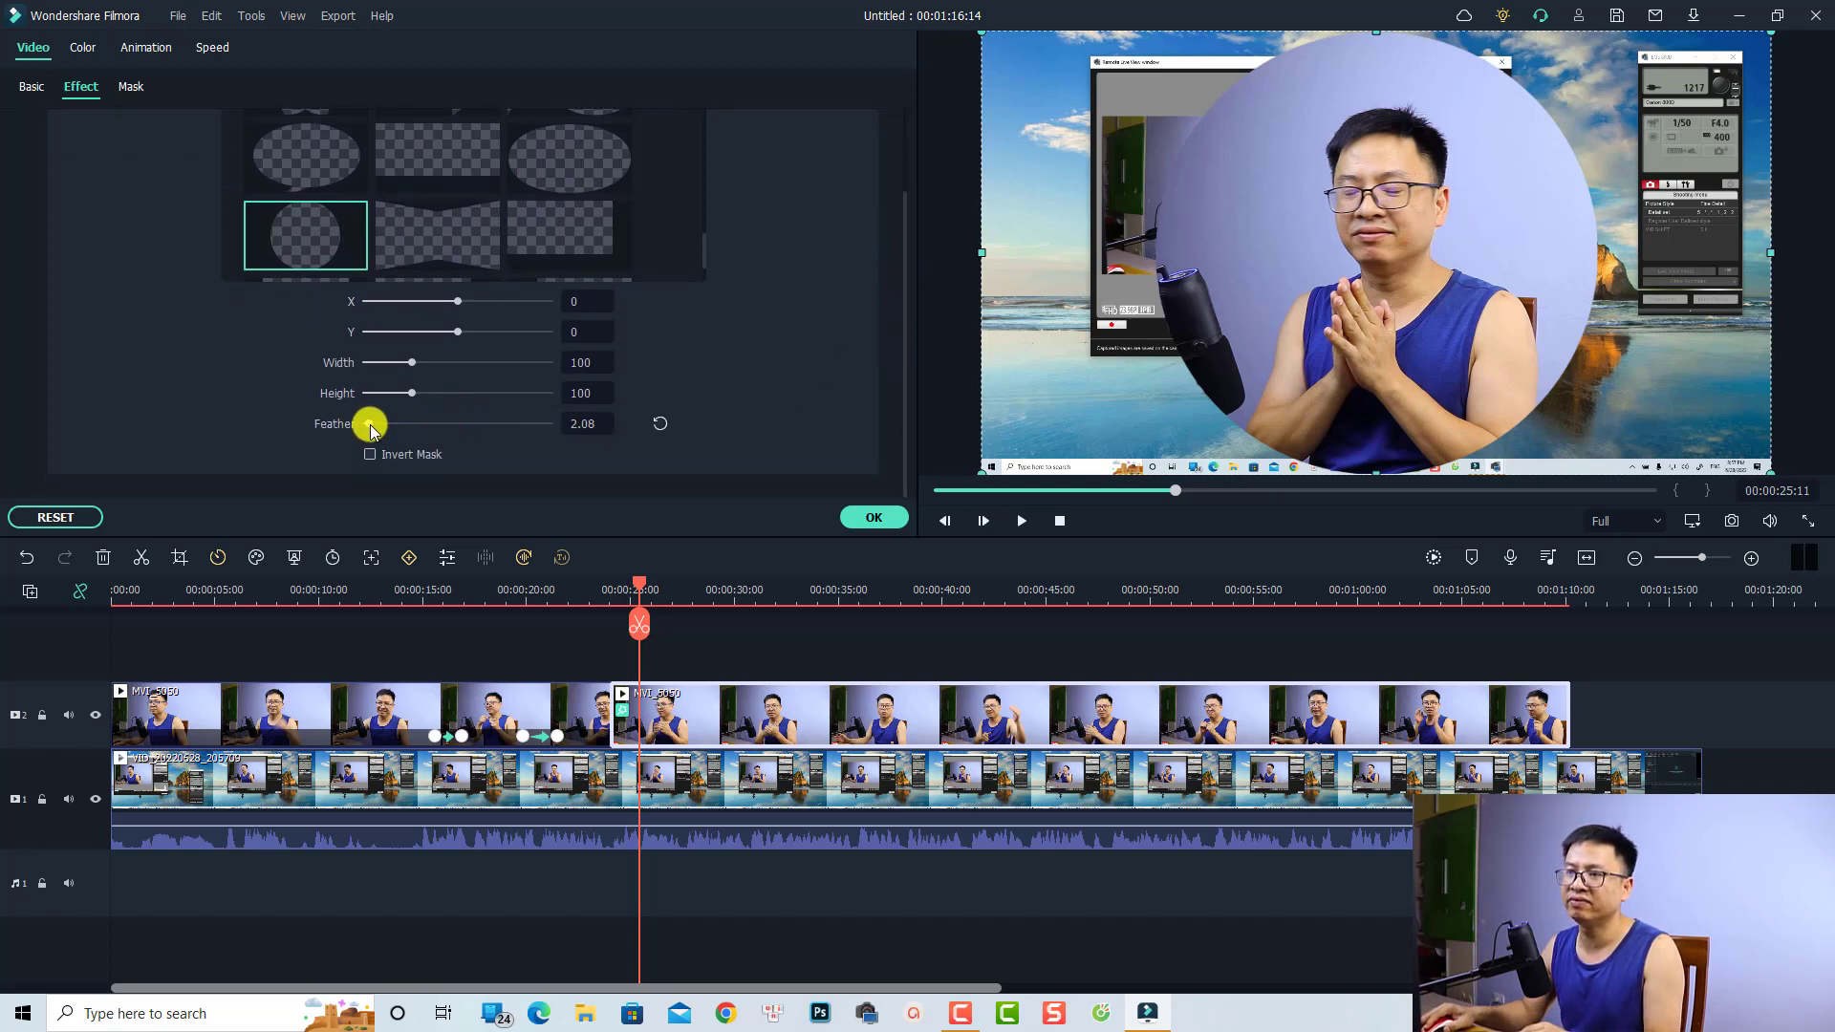
{"action": "left_click_drag", "start_coordinate": [371, 430], "coordinate": [353, 435]}
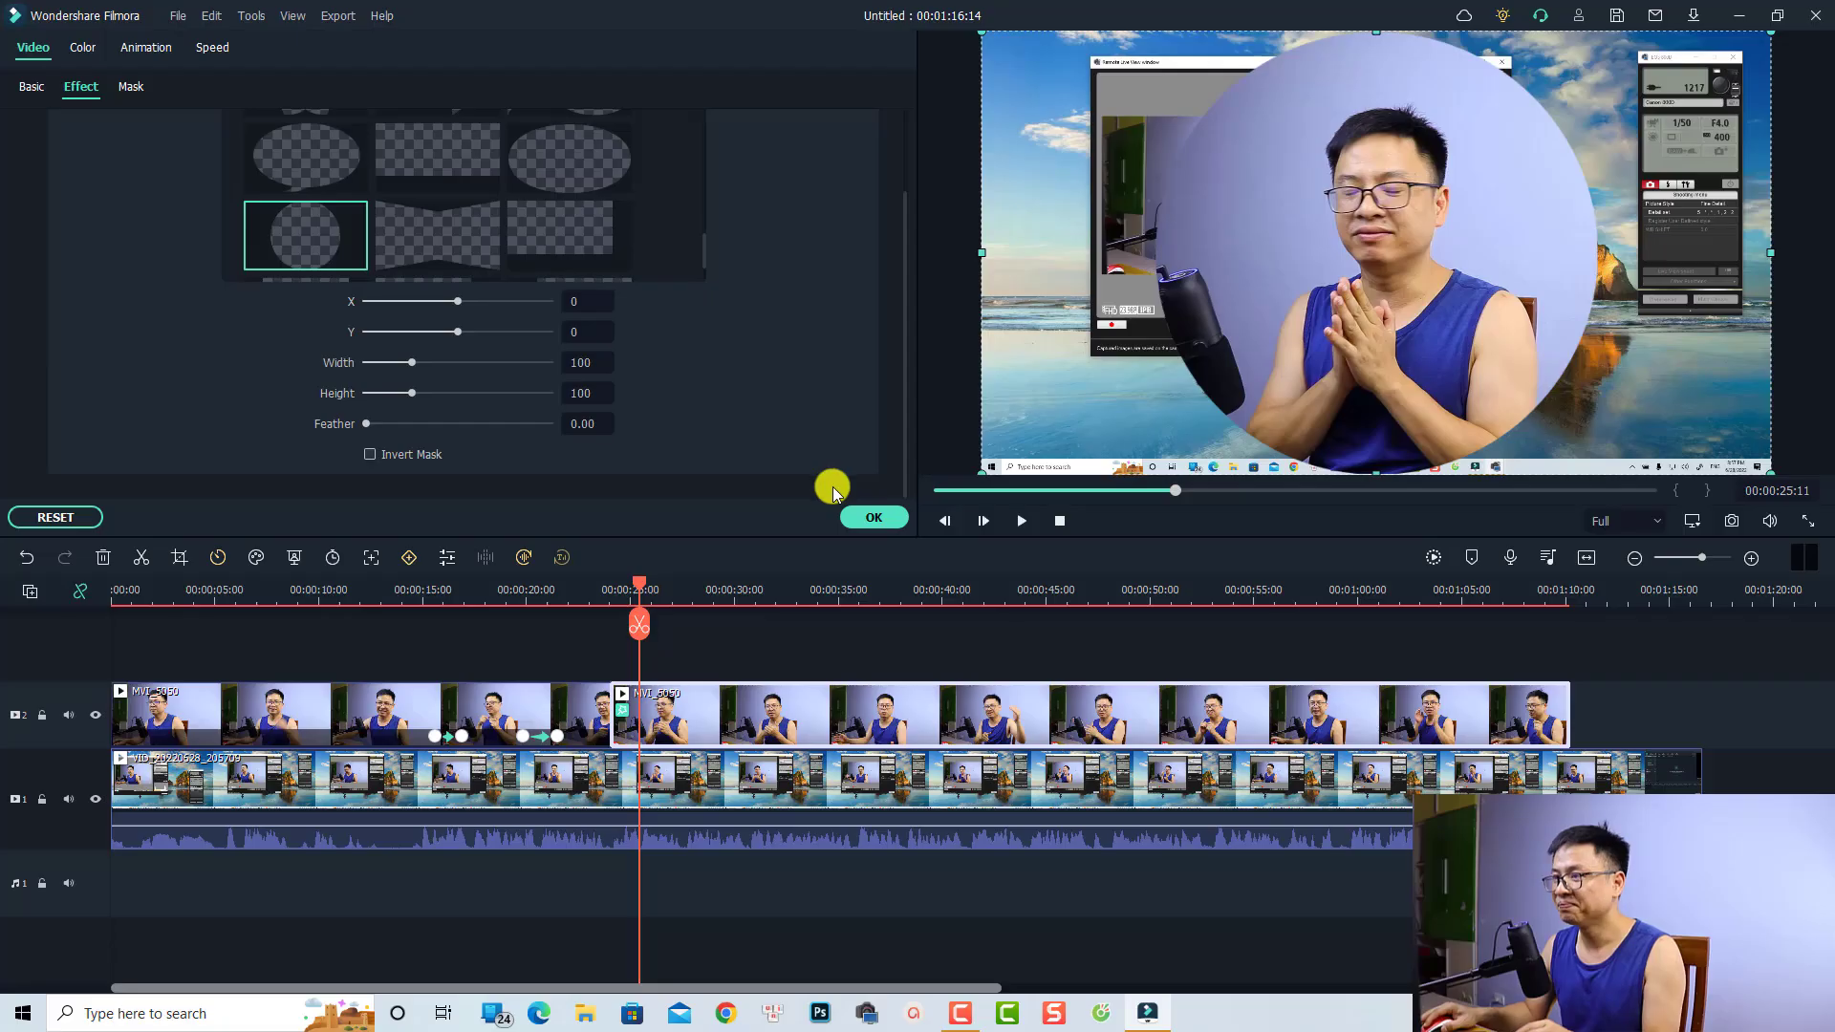
{"action": "left_click", "coordinate": [874, 517]}
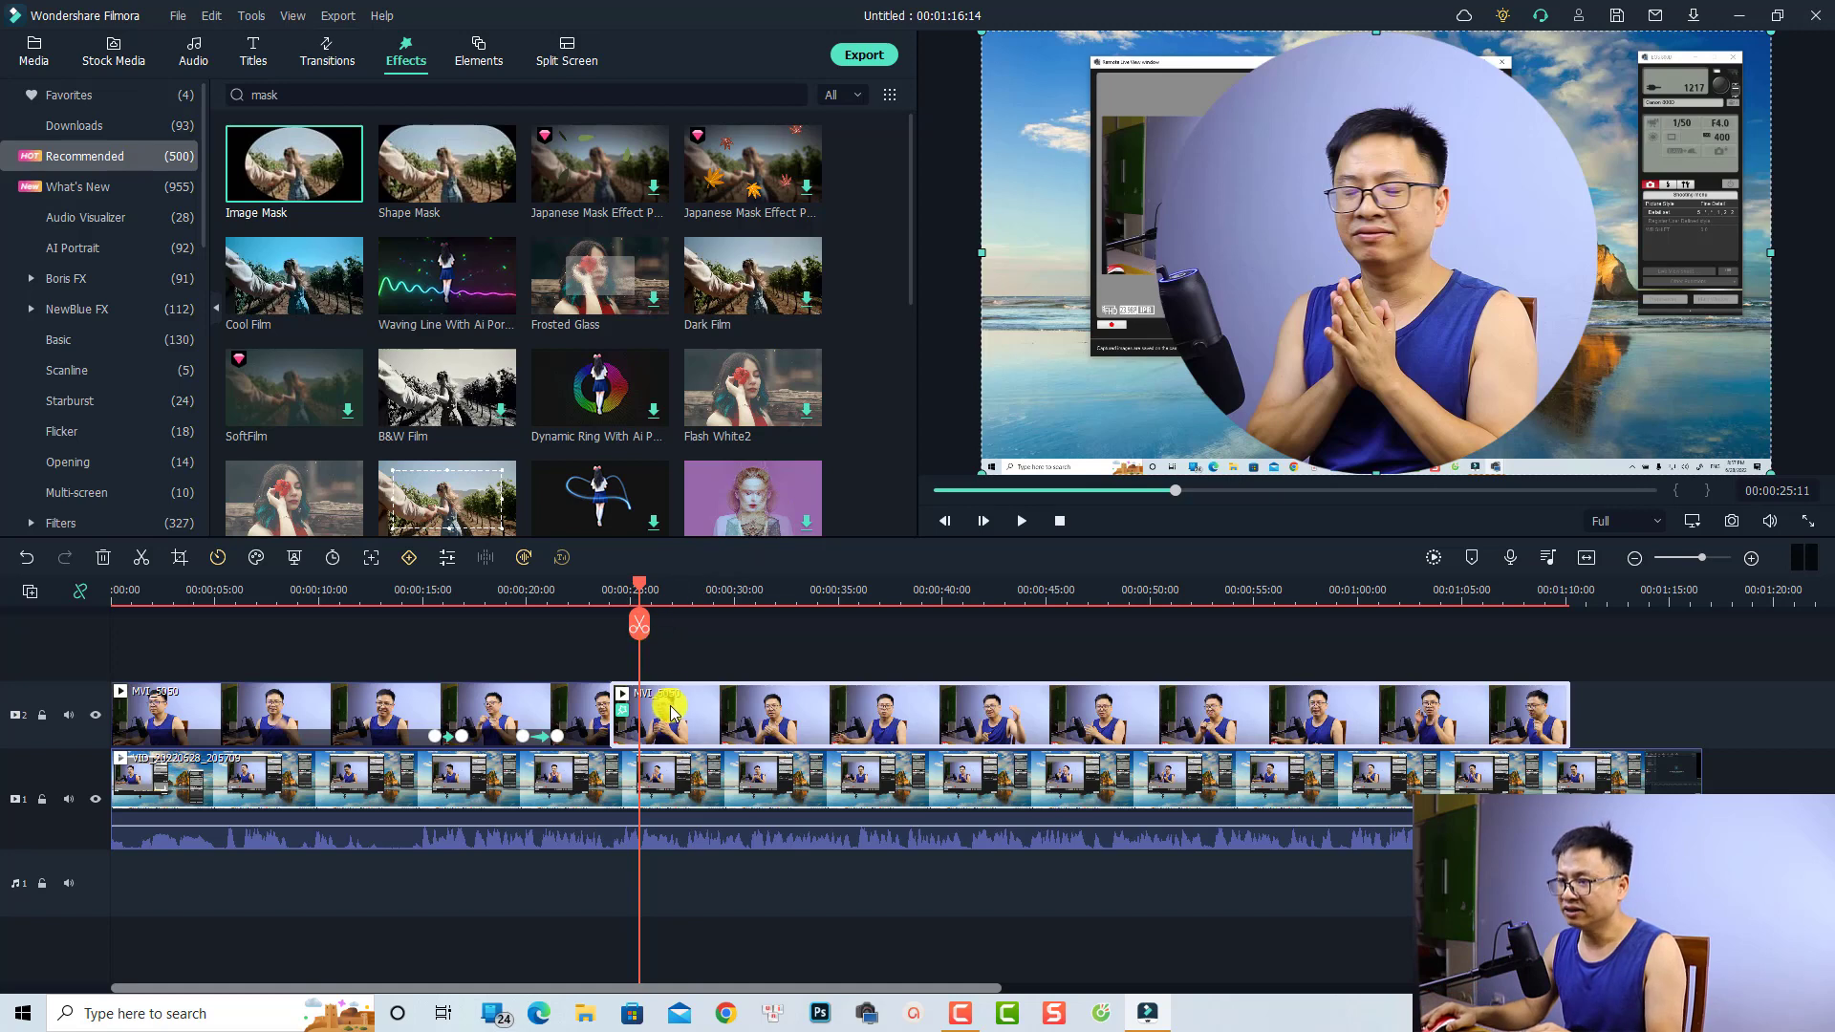
Keyframe the second MVI_5050 clip at its start, and shrink the circular picture into the frame's lower-right corner at 00:00:25:19
{"action": "key", "text": "shift+Home"}
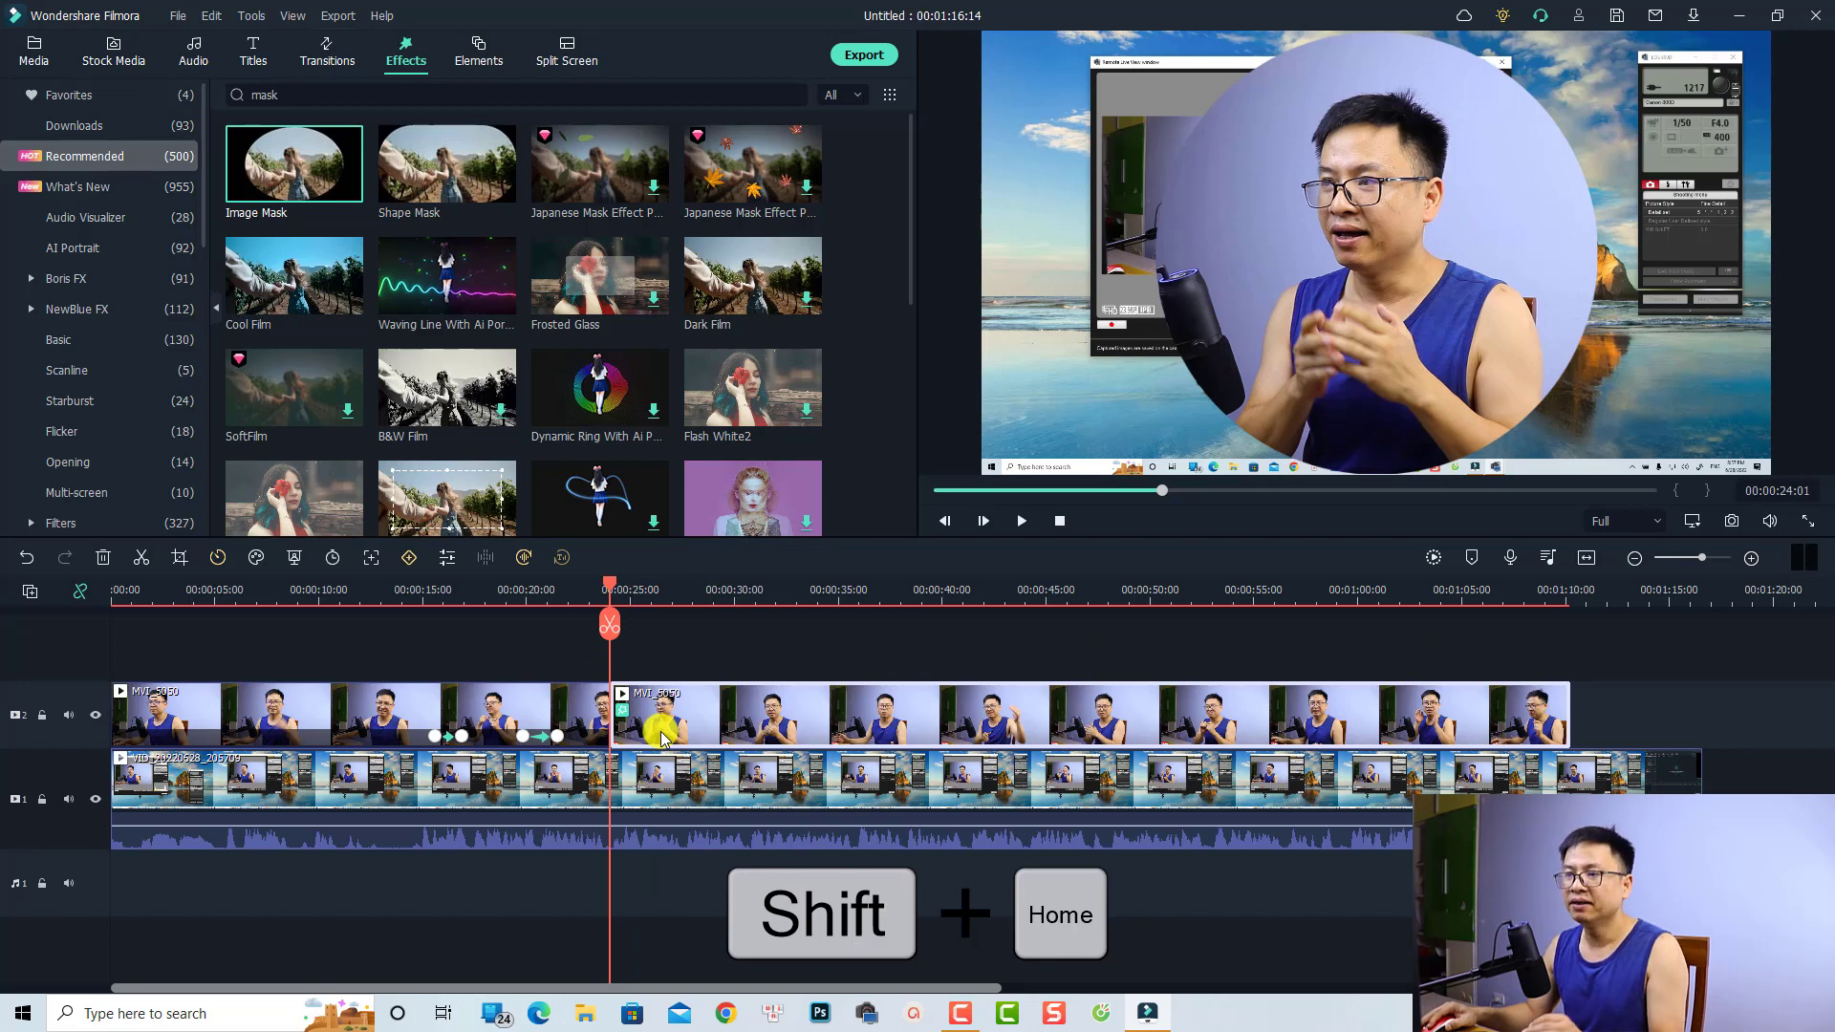
{"action": "left_click", "coordinate": [409, 557]}
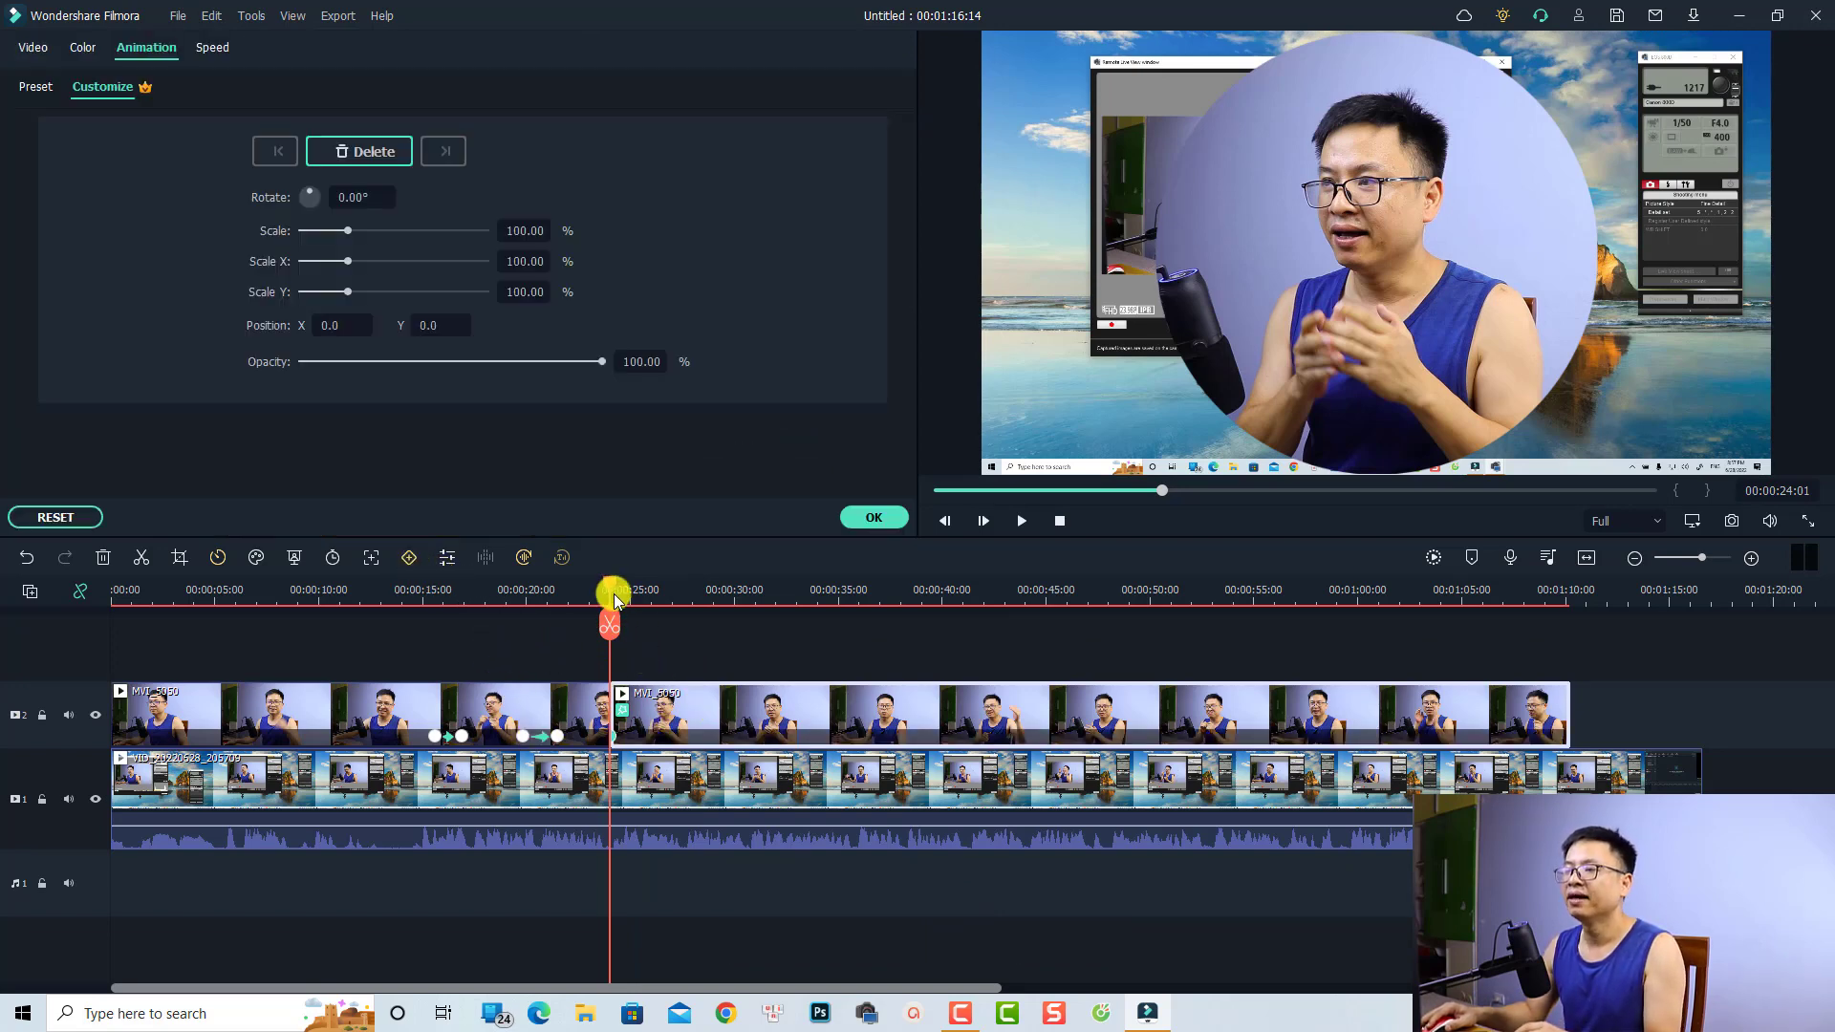
{"action": "mouse_move", "coordinate": [612, 590]}
{"action": "left_mouse_down"}
{"action": "mouse_move", "coordinate": [663, 598]}
{"action": "mouse_move", "coordinate": [646, 593]}
{"action": "left_mouse_up"}
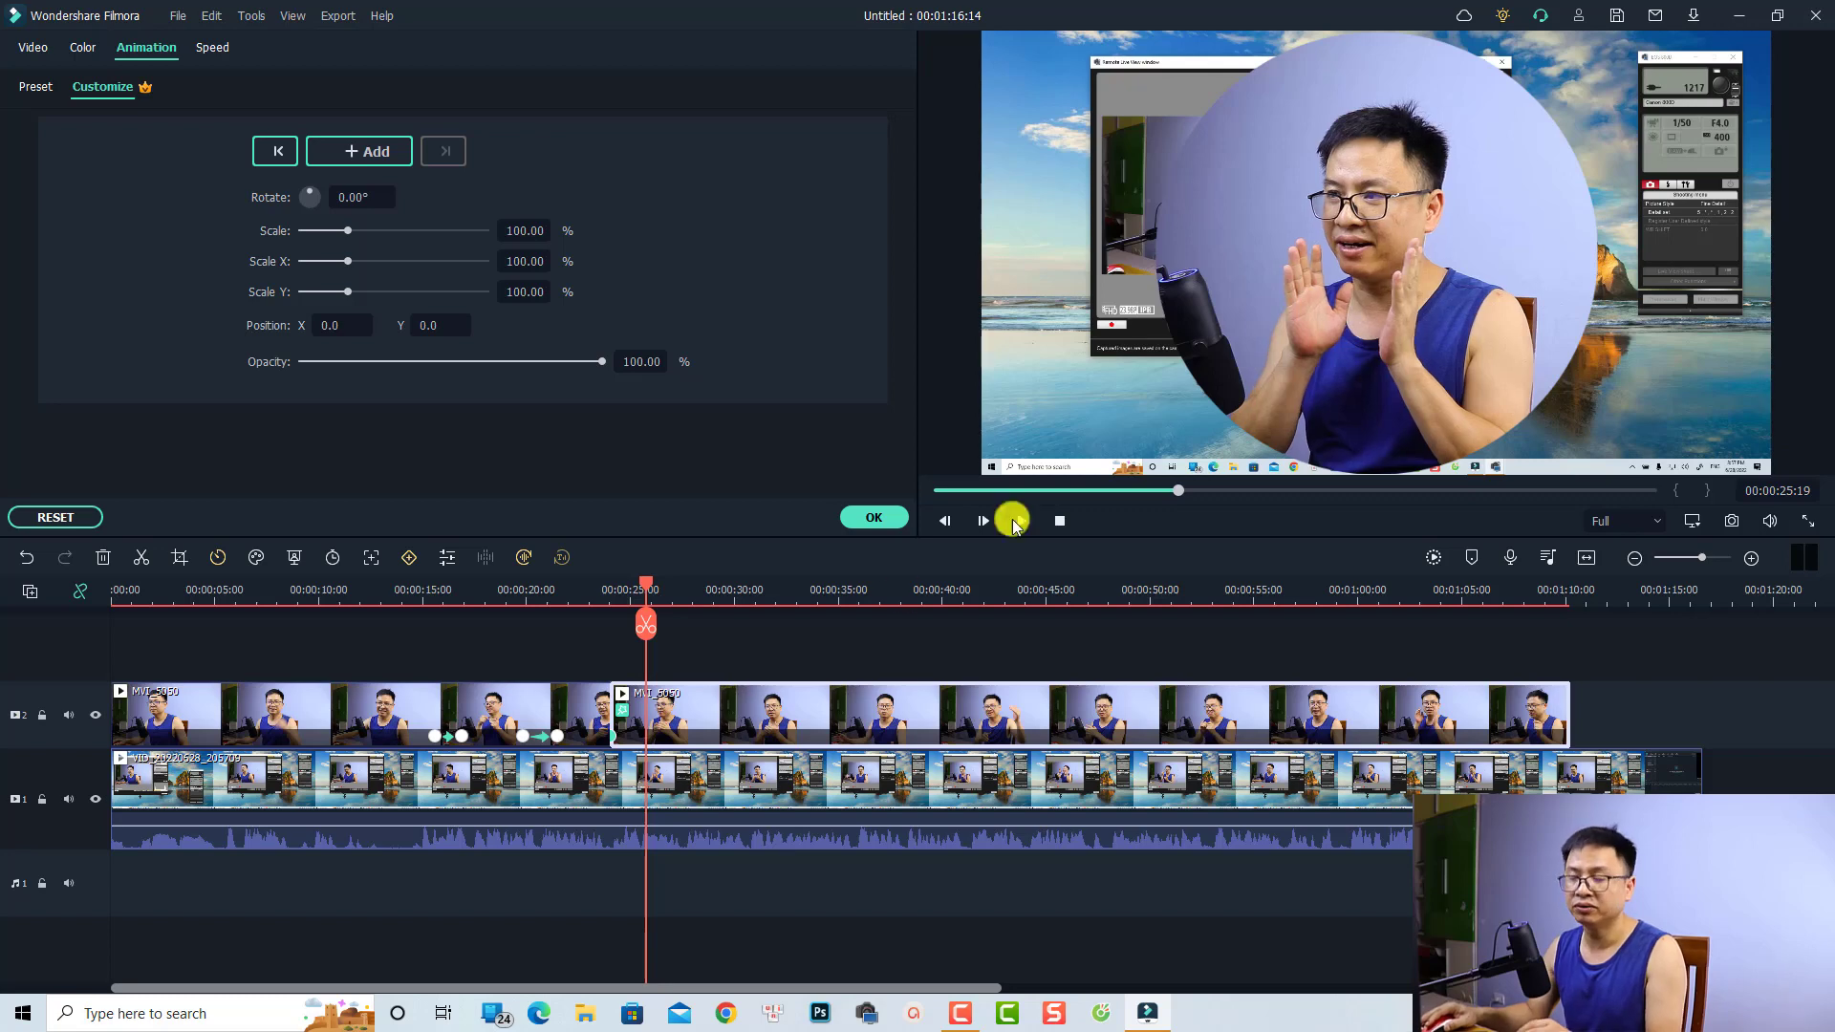
{"action": "left_click", "coordinate": [1288, 302]}
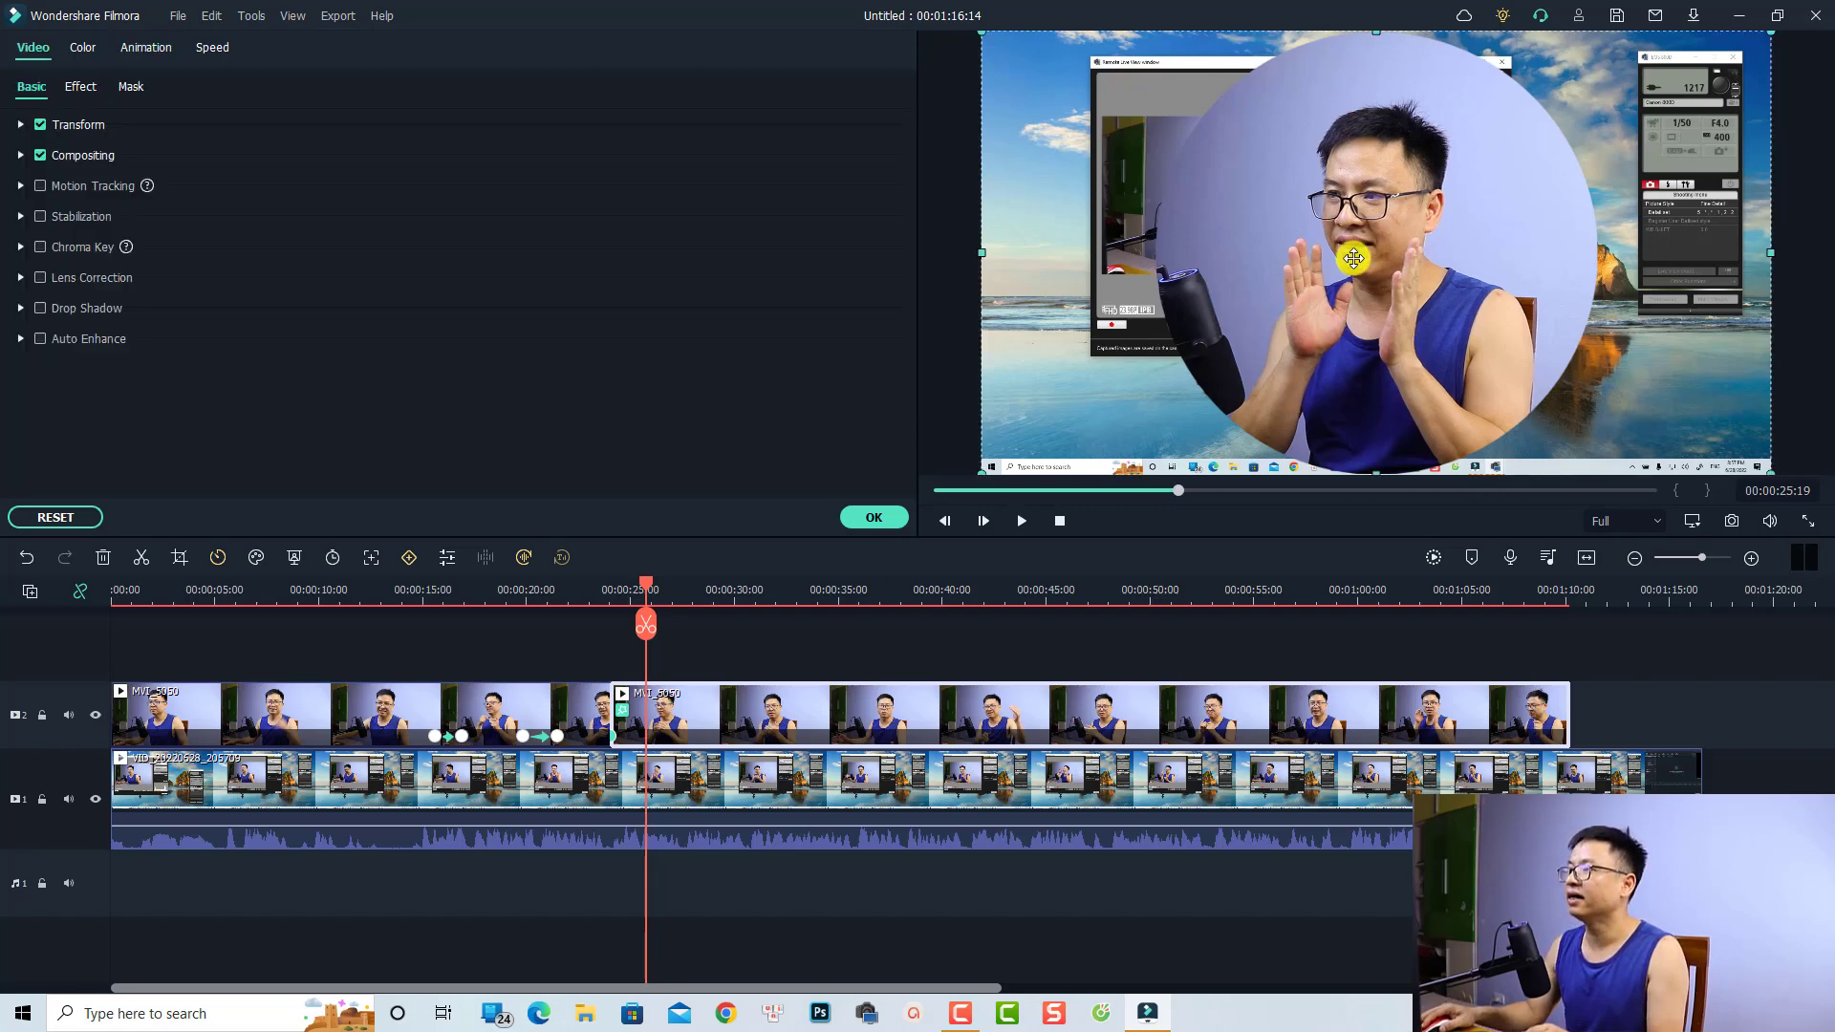
{"action": "left_click_drag", "start_coordinate": [983, 28], "coordinate": [1663, 414]}
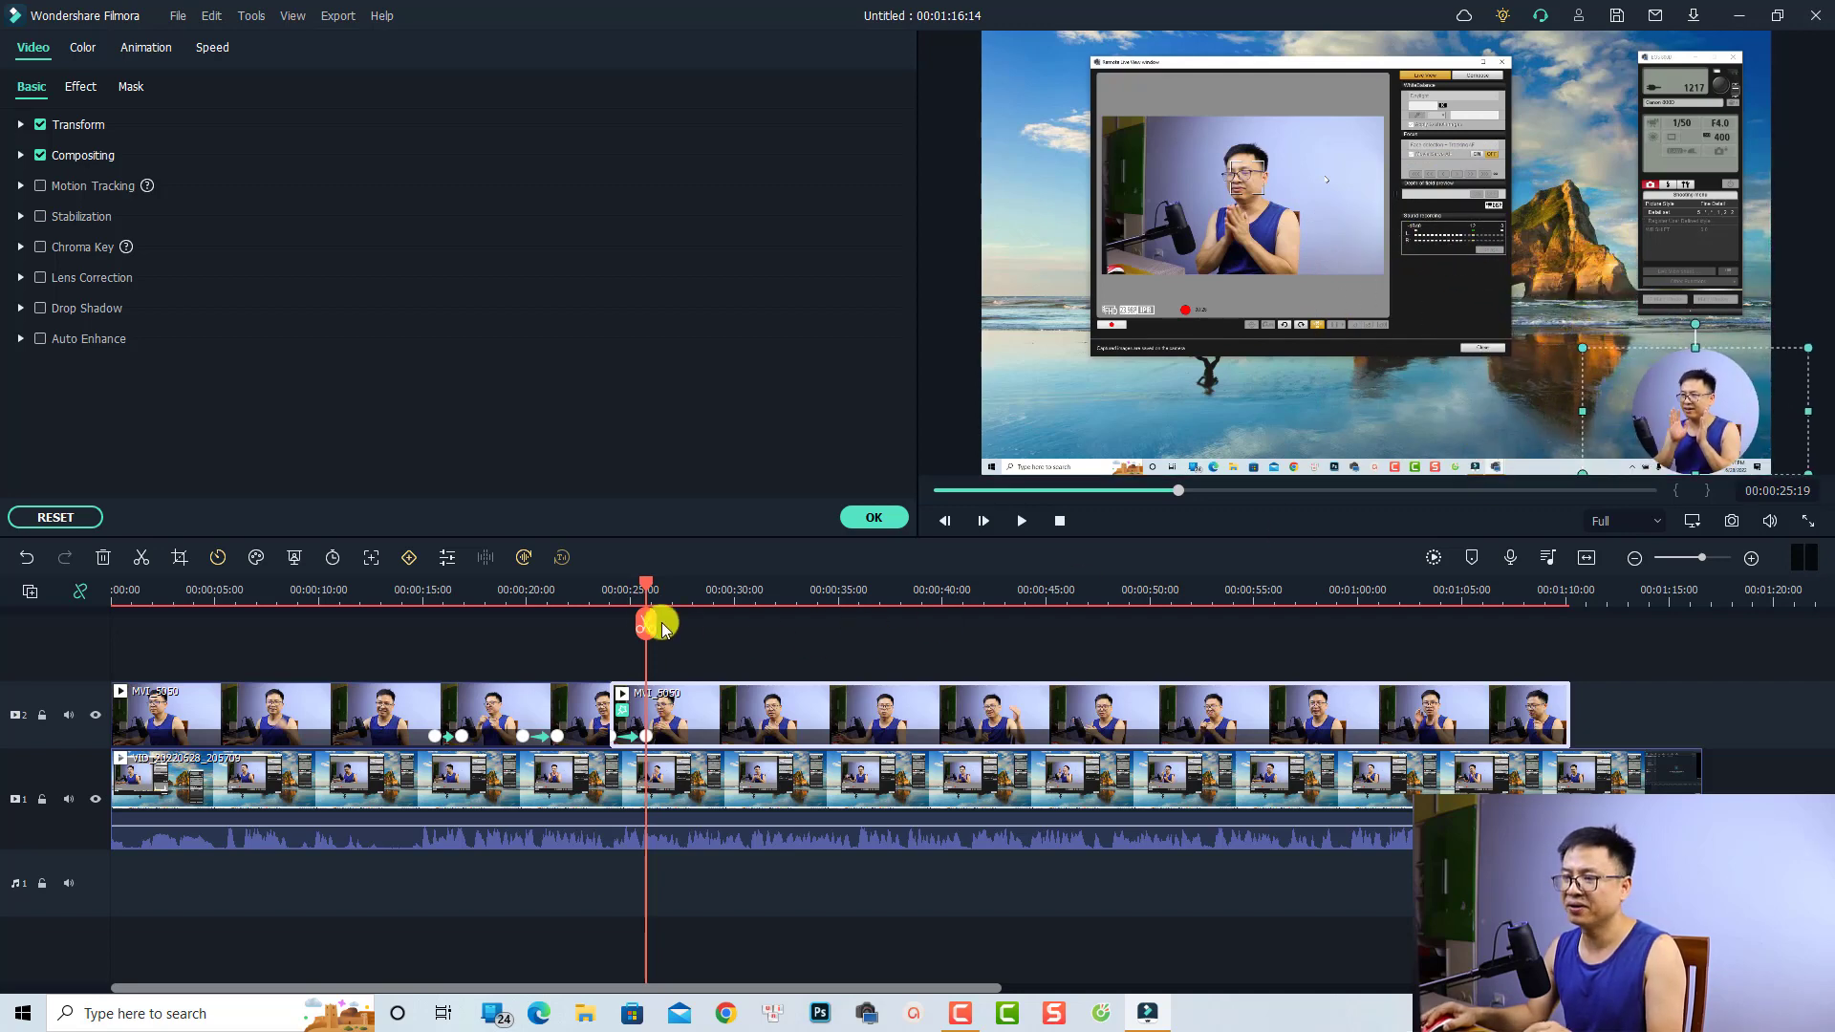
Play back the circular picture's shrinking animation from just before the second MVI_5050 clip
{"action": "left_click", "coordinate": [608, 595]}
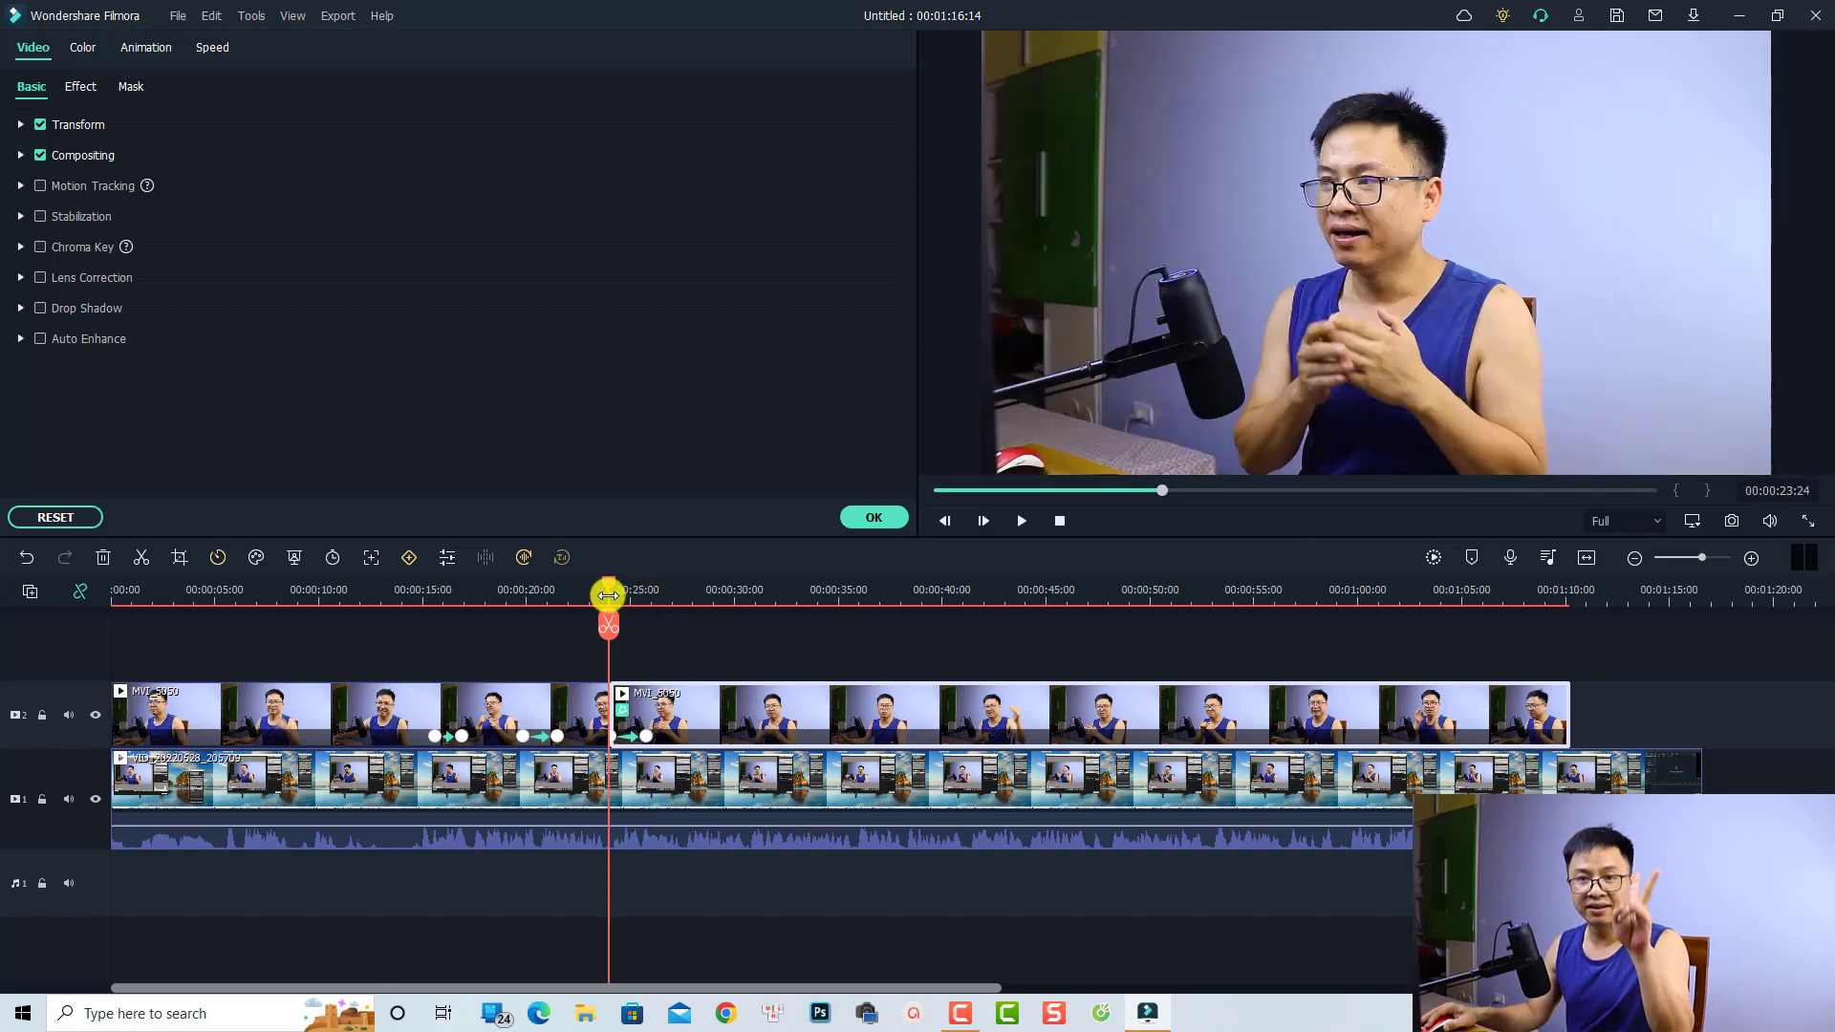
{"action": "key", "text": "space"}
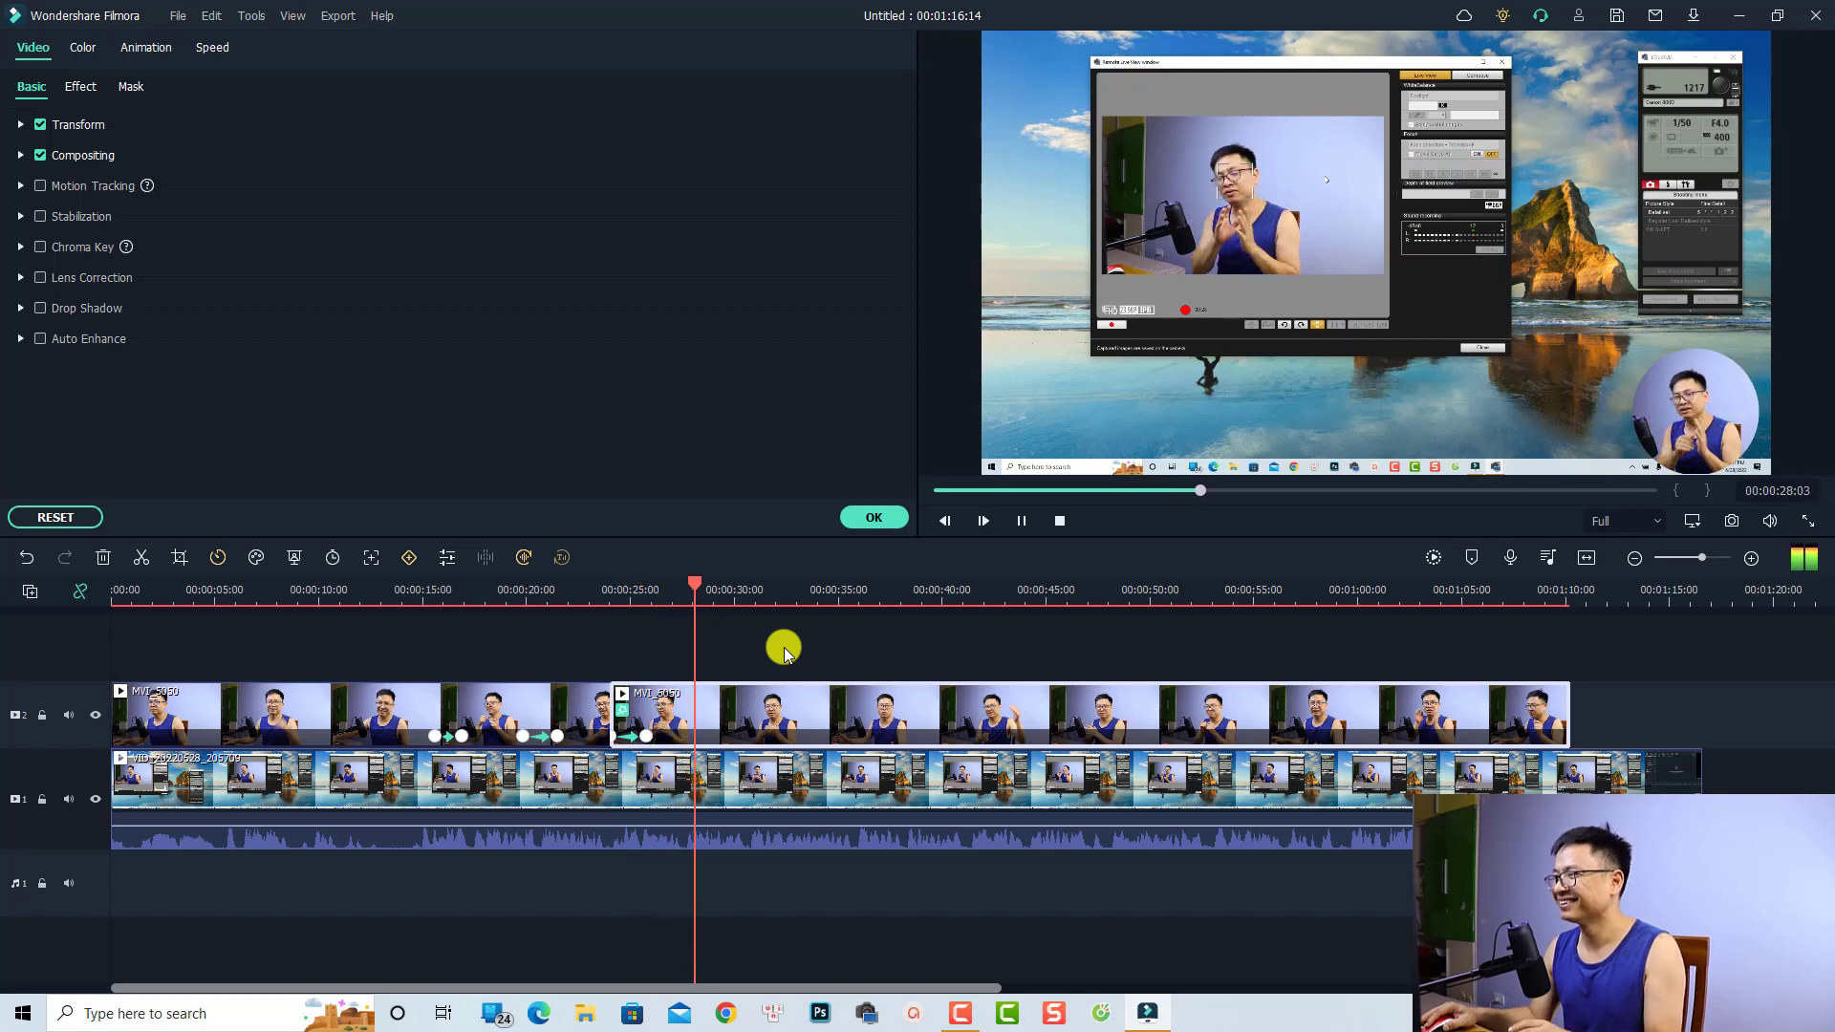
Keyframe the circular picture at 00:00:28:13, enlarge it to 100% scale at position 0, 0 at 00:00:30:02, and play back the enlargement
{"action": "key", "text": "space"}
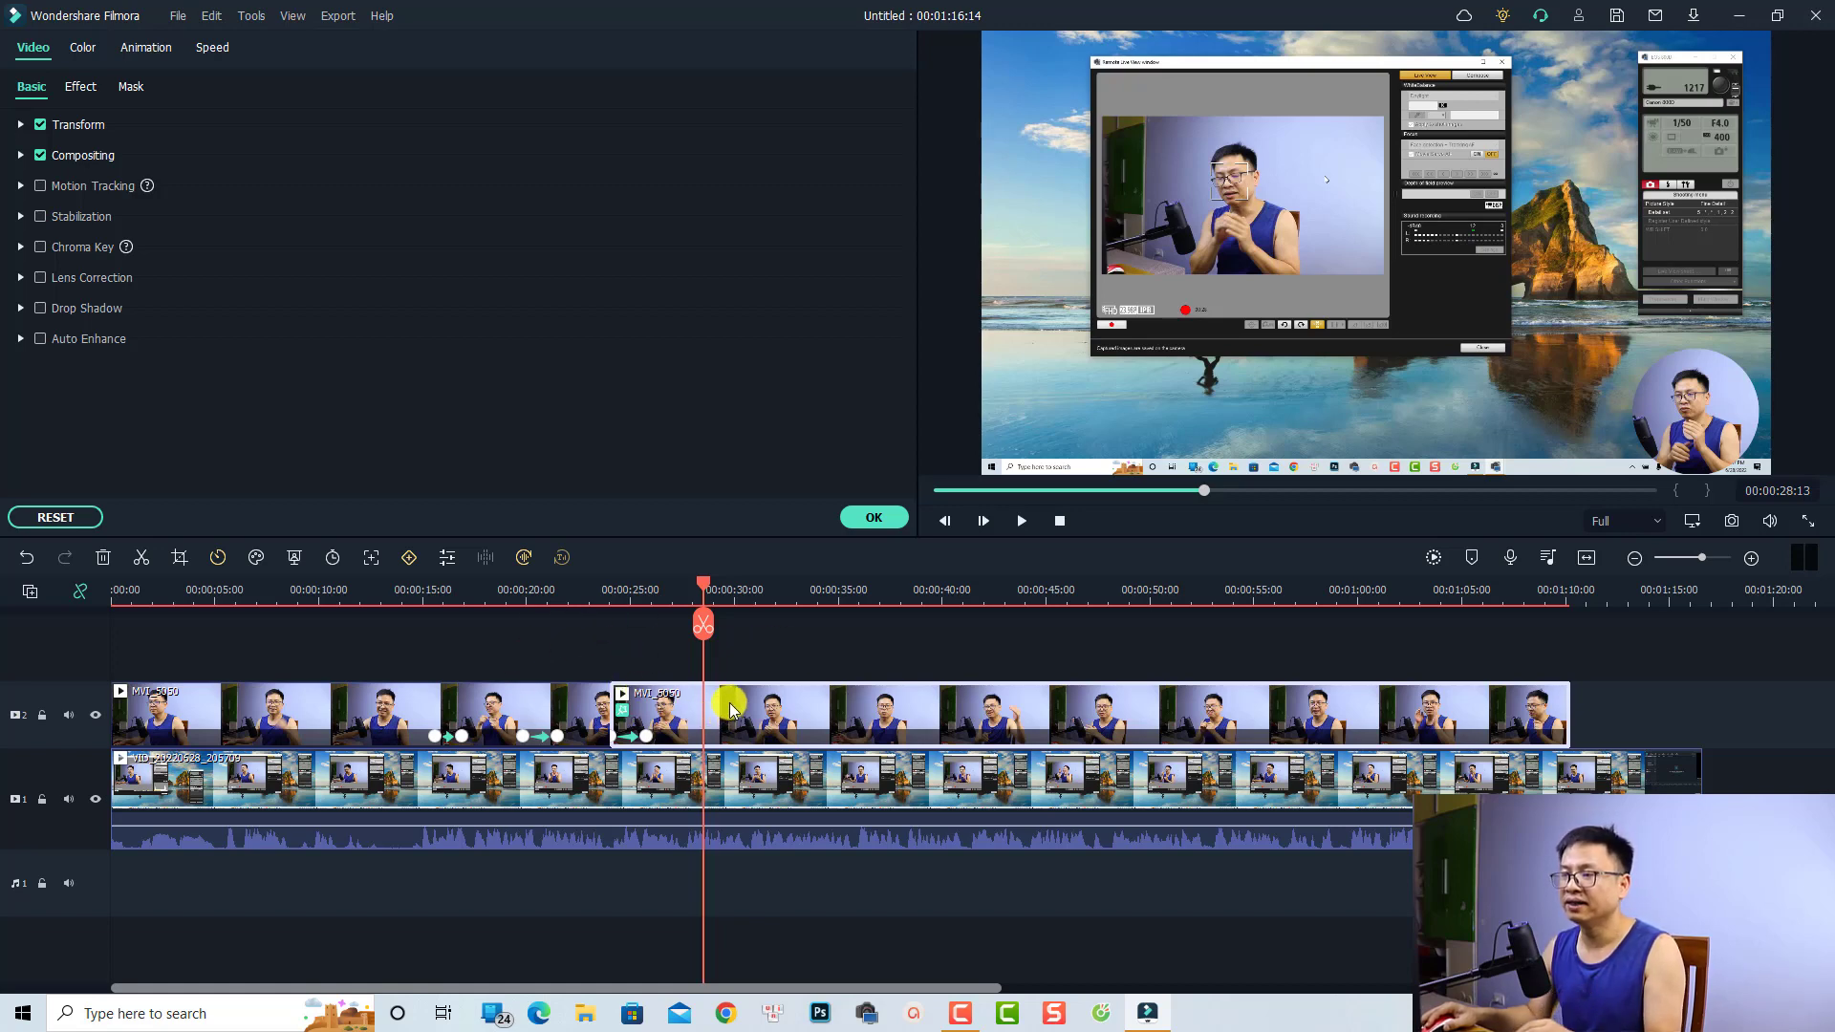
{"action": "left_click", "coordinate": [412, 559]}
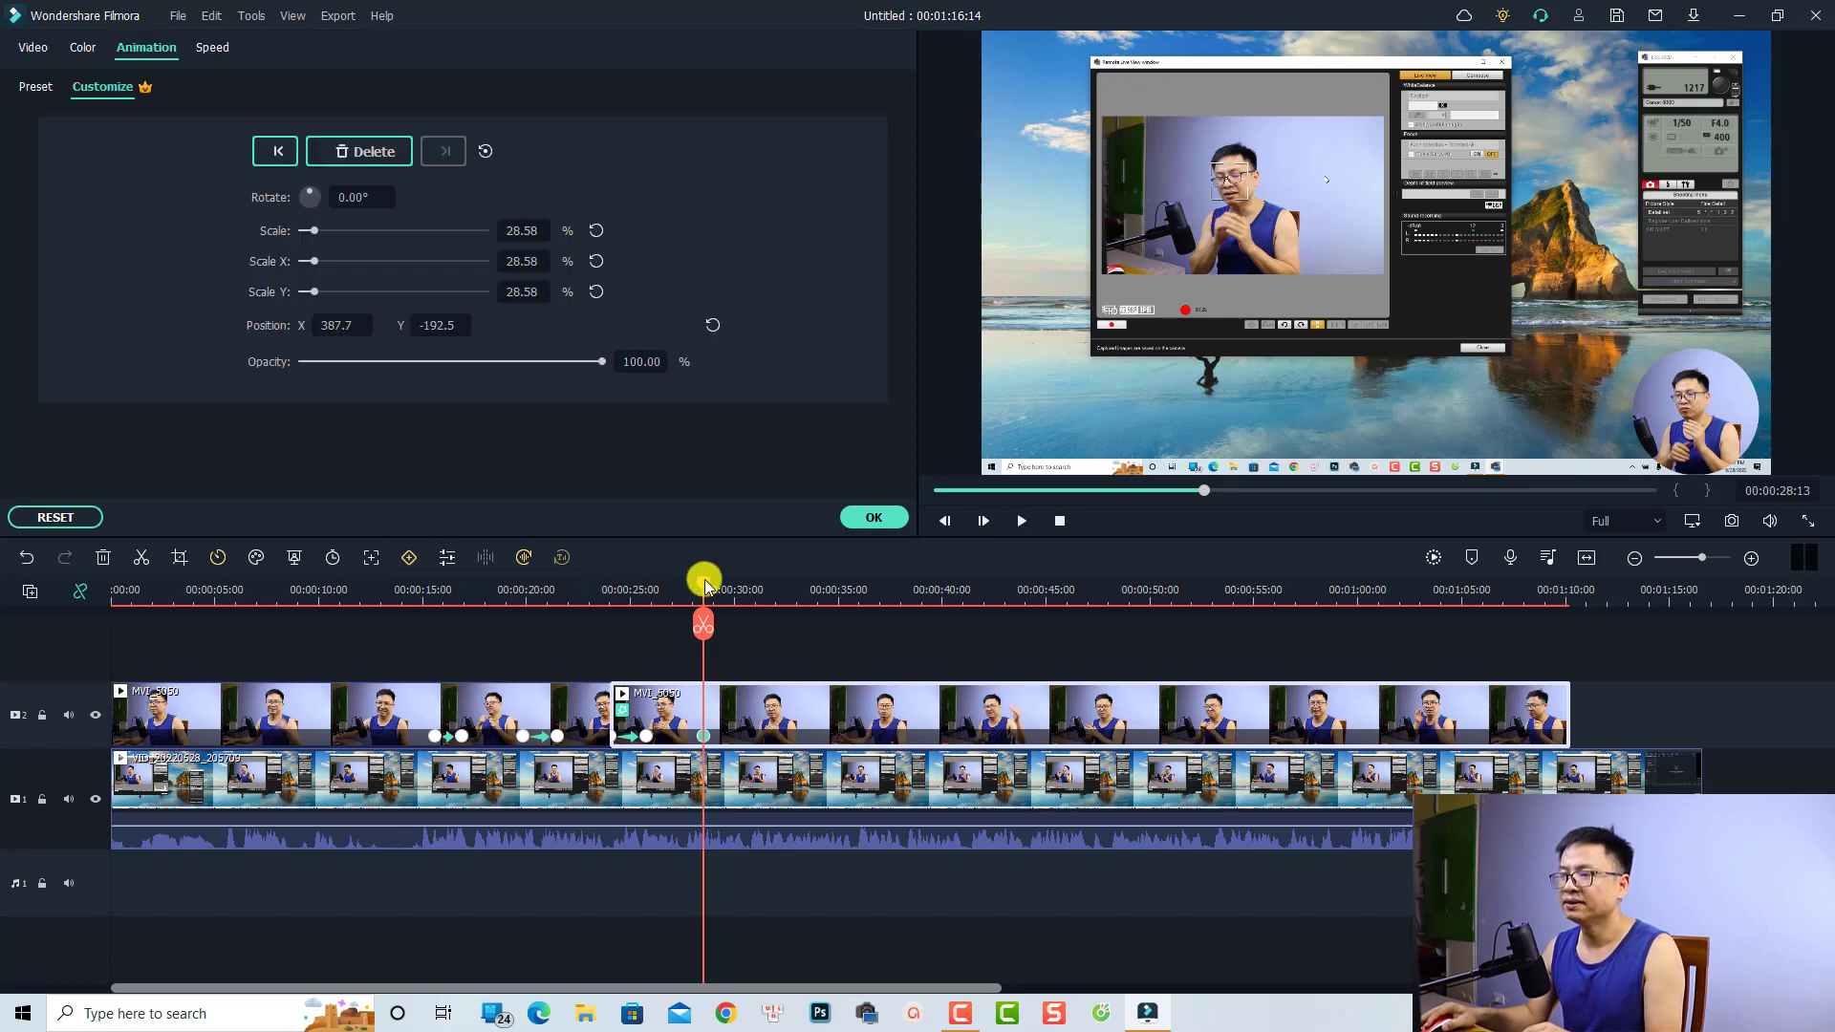
{"action": "left_click_drag", "start_coordinate": [705, 586], "coordinate": [737, 593]}
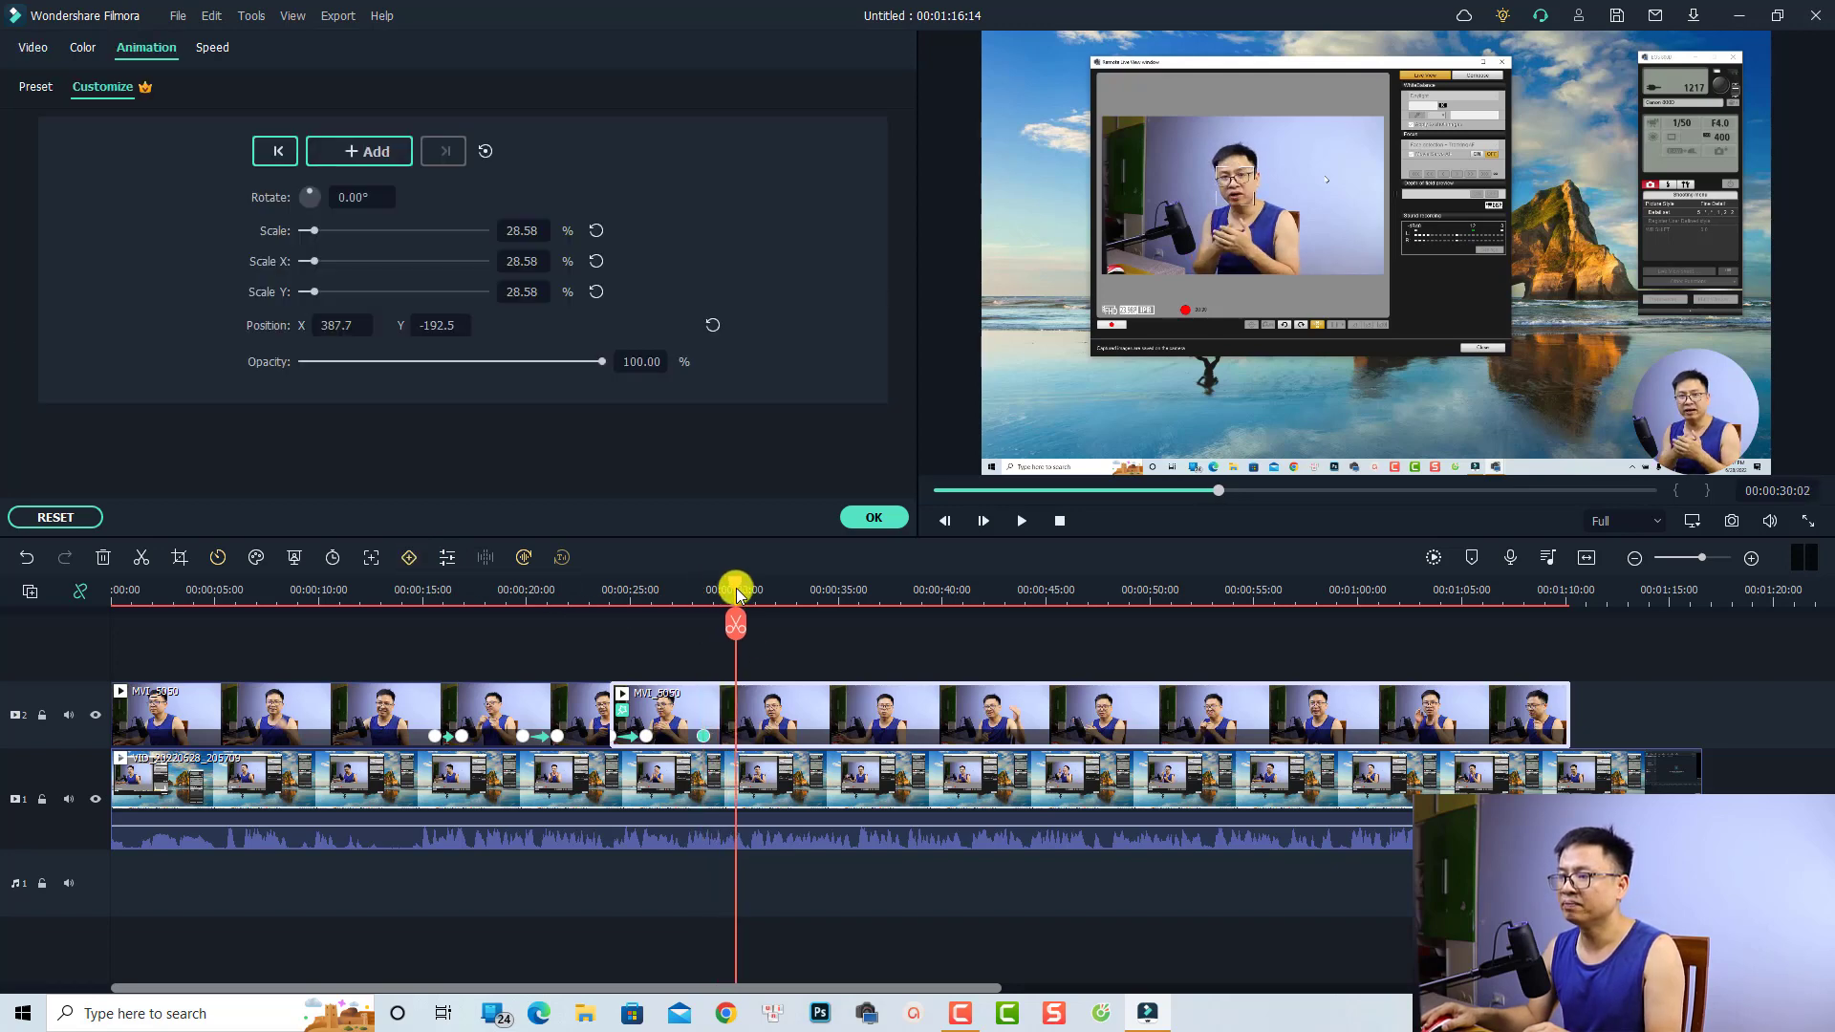
{"action": "left_click", "coordinate": [1651, 432]}
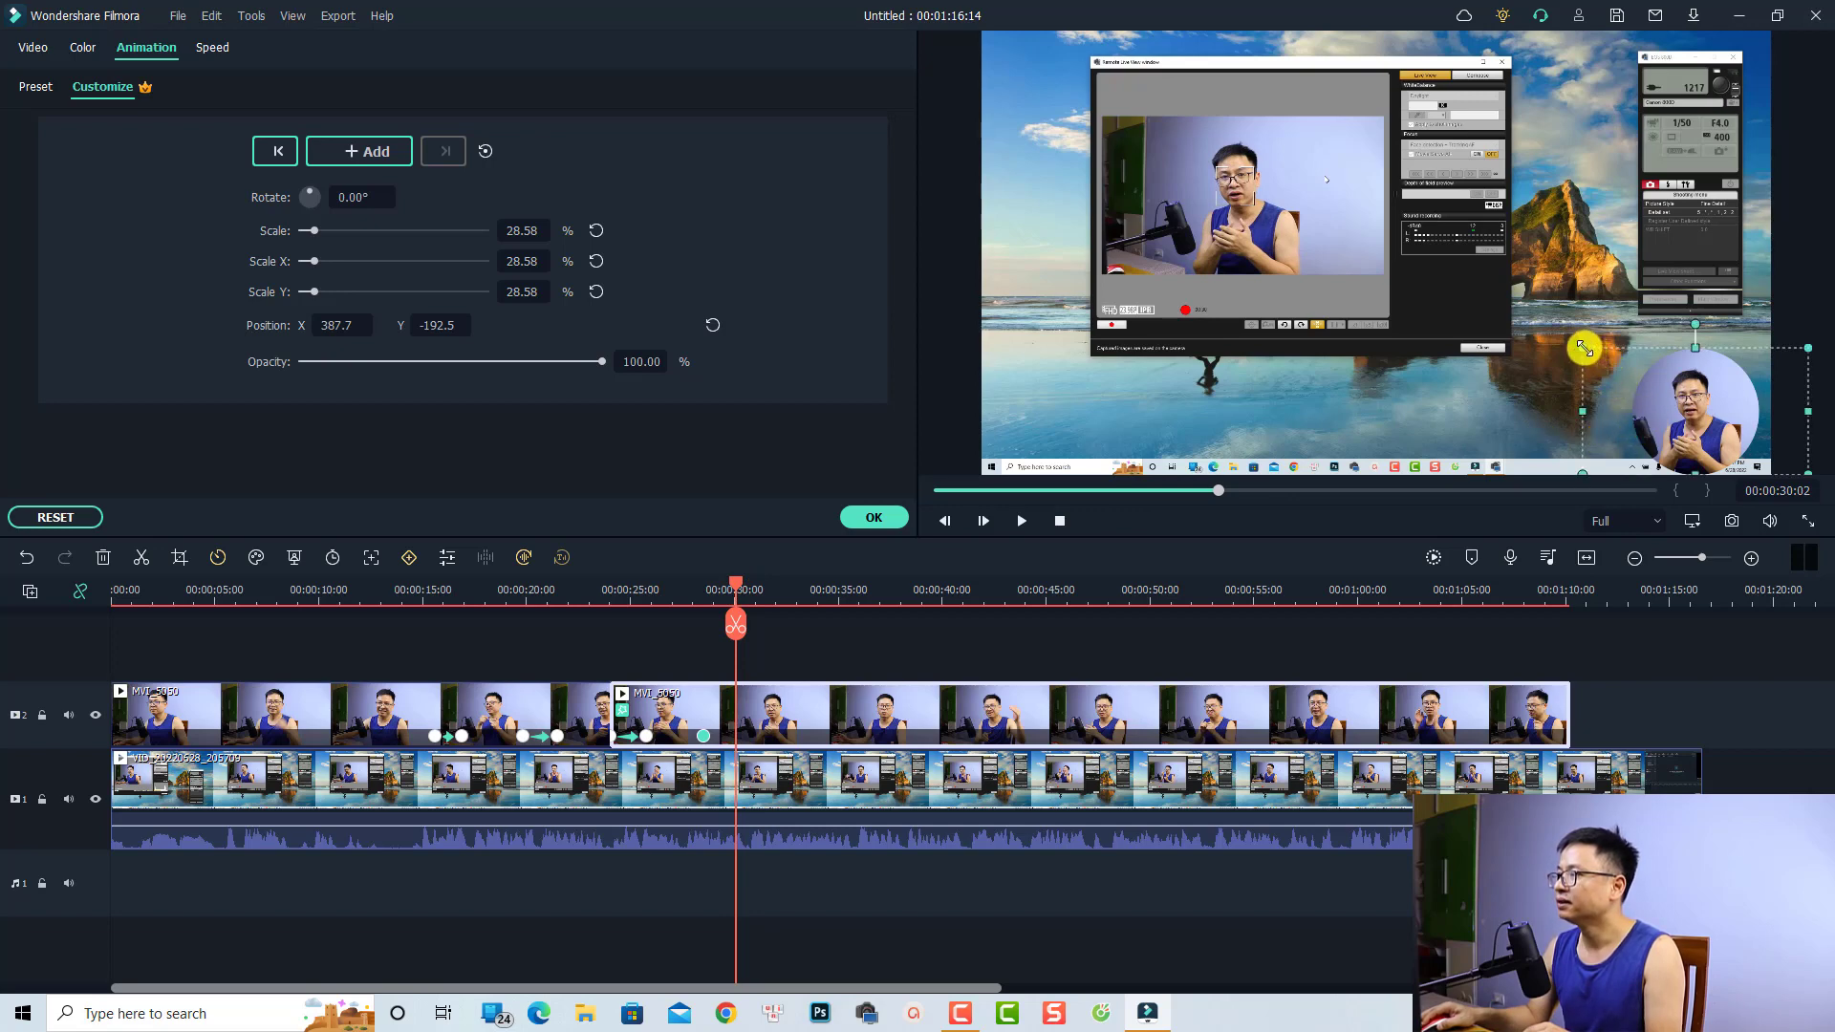
{"action": "left_click_drag", "start_coordinate": [1584, 349], "coordinate": [1013, 91]}
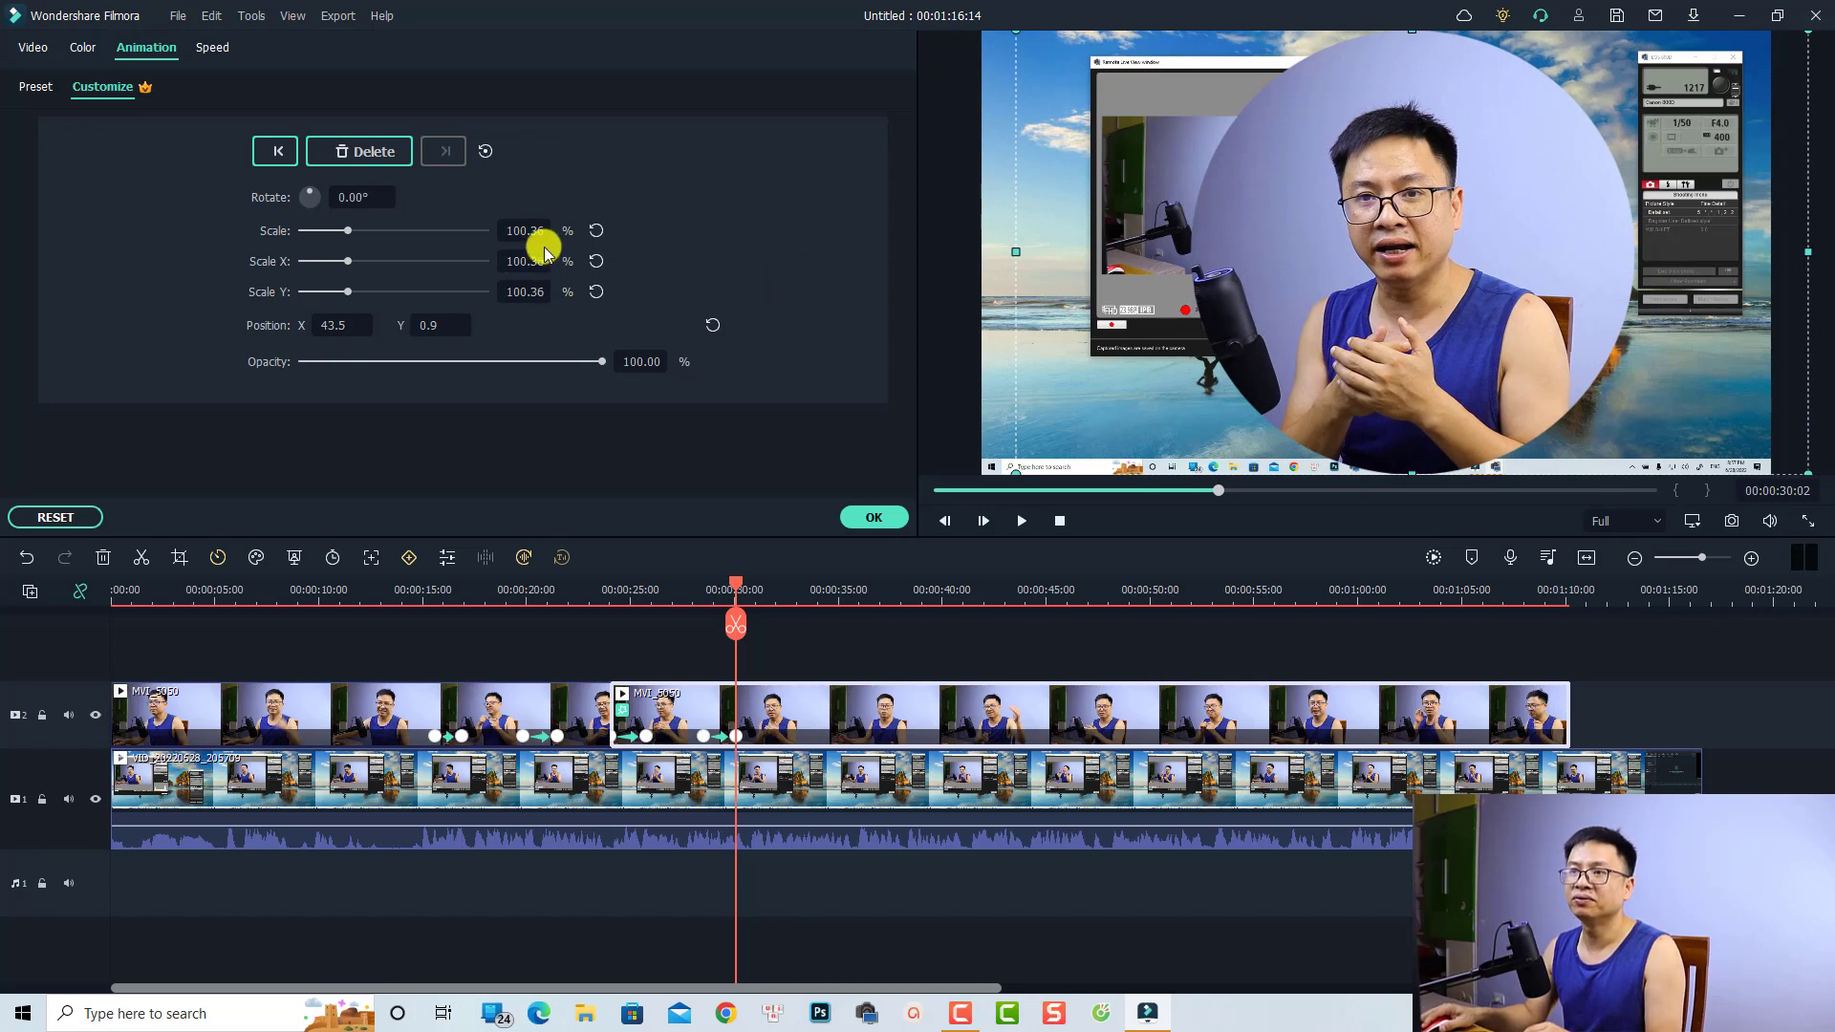
{"action": "left_click", "coordinate": [595, 232]}
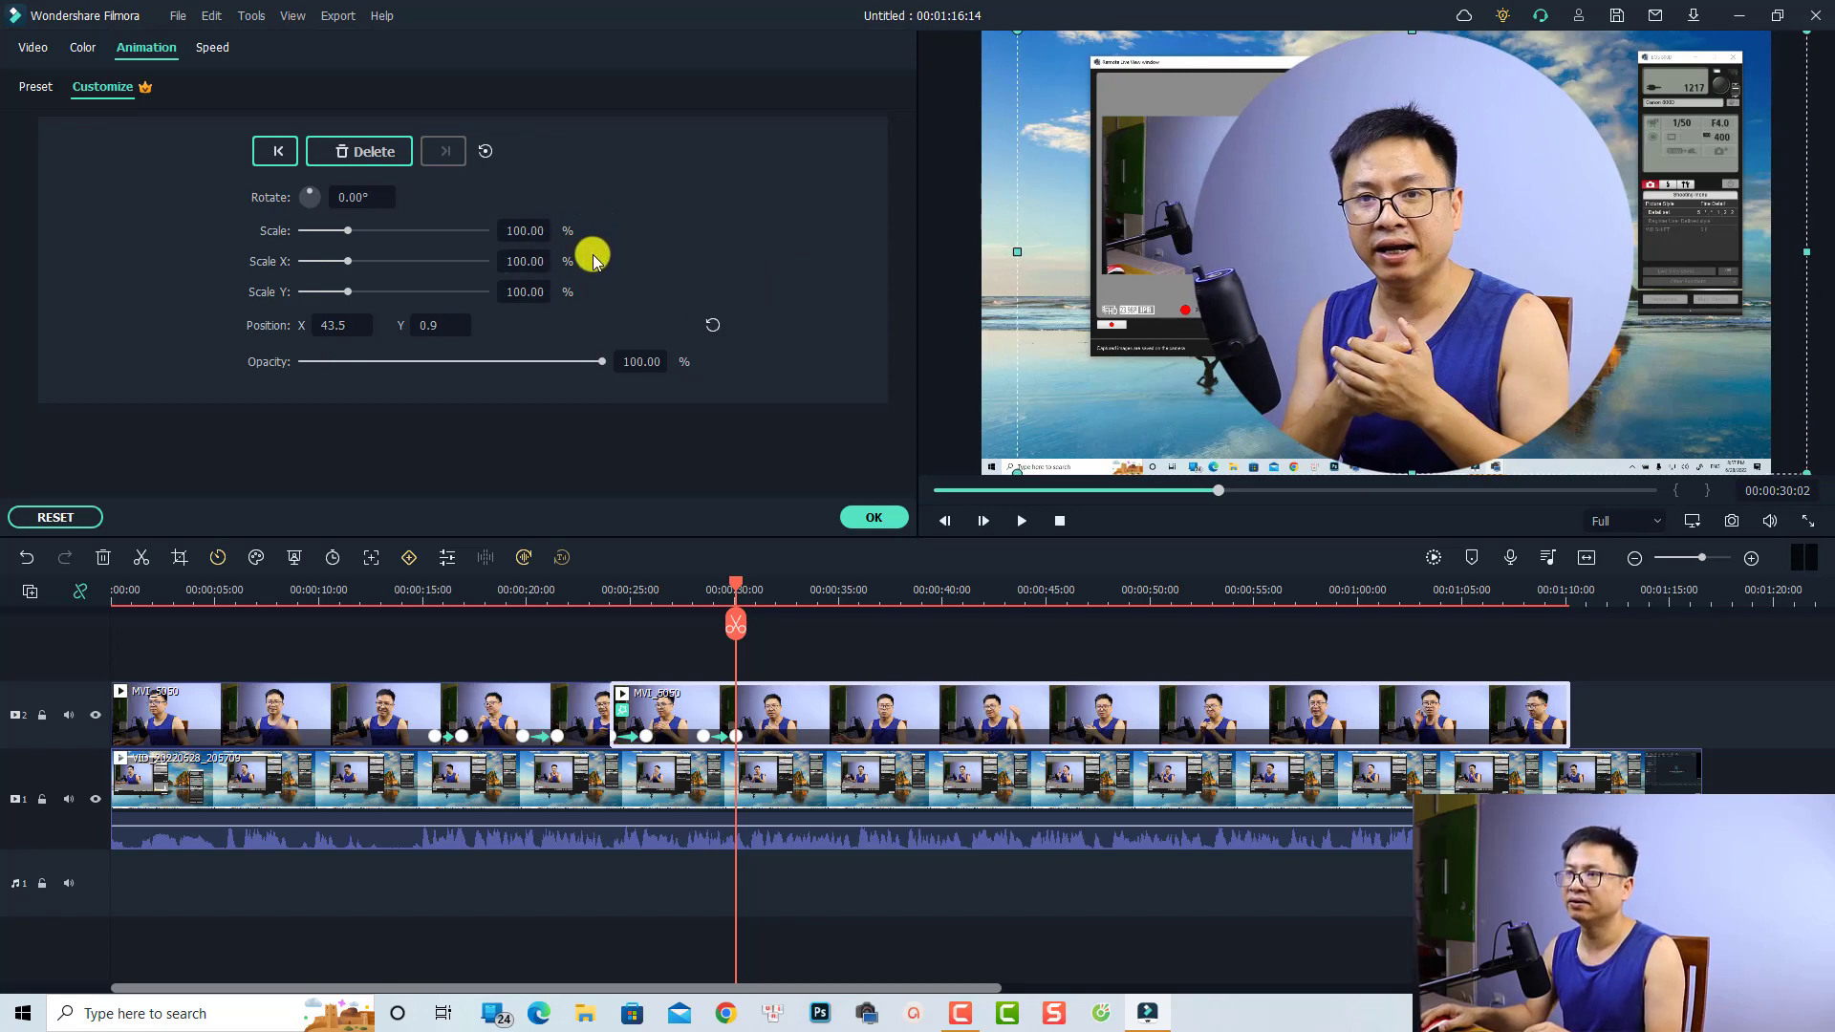
{"action": "left_click", "coordinate": [706, 325]}
{"action": "left_click", "coordinate": [696, 591]}
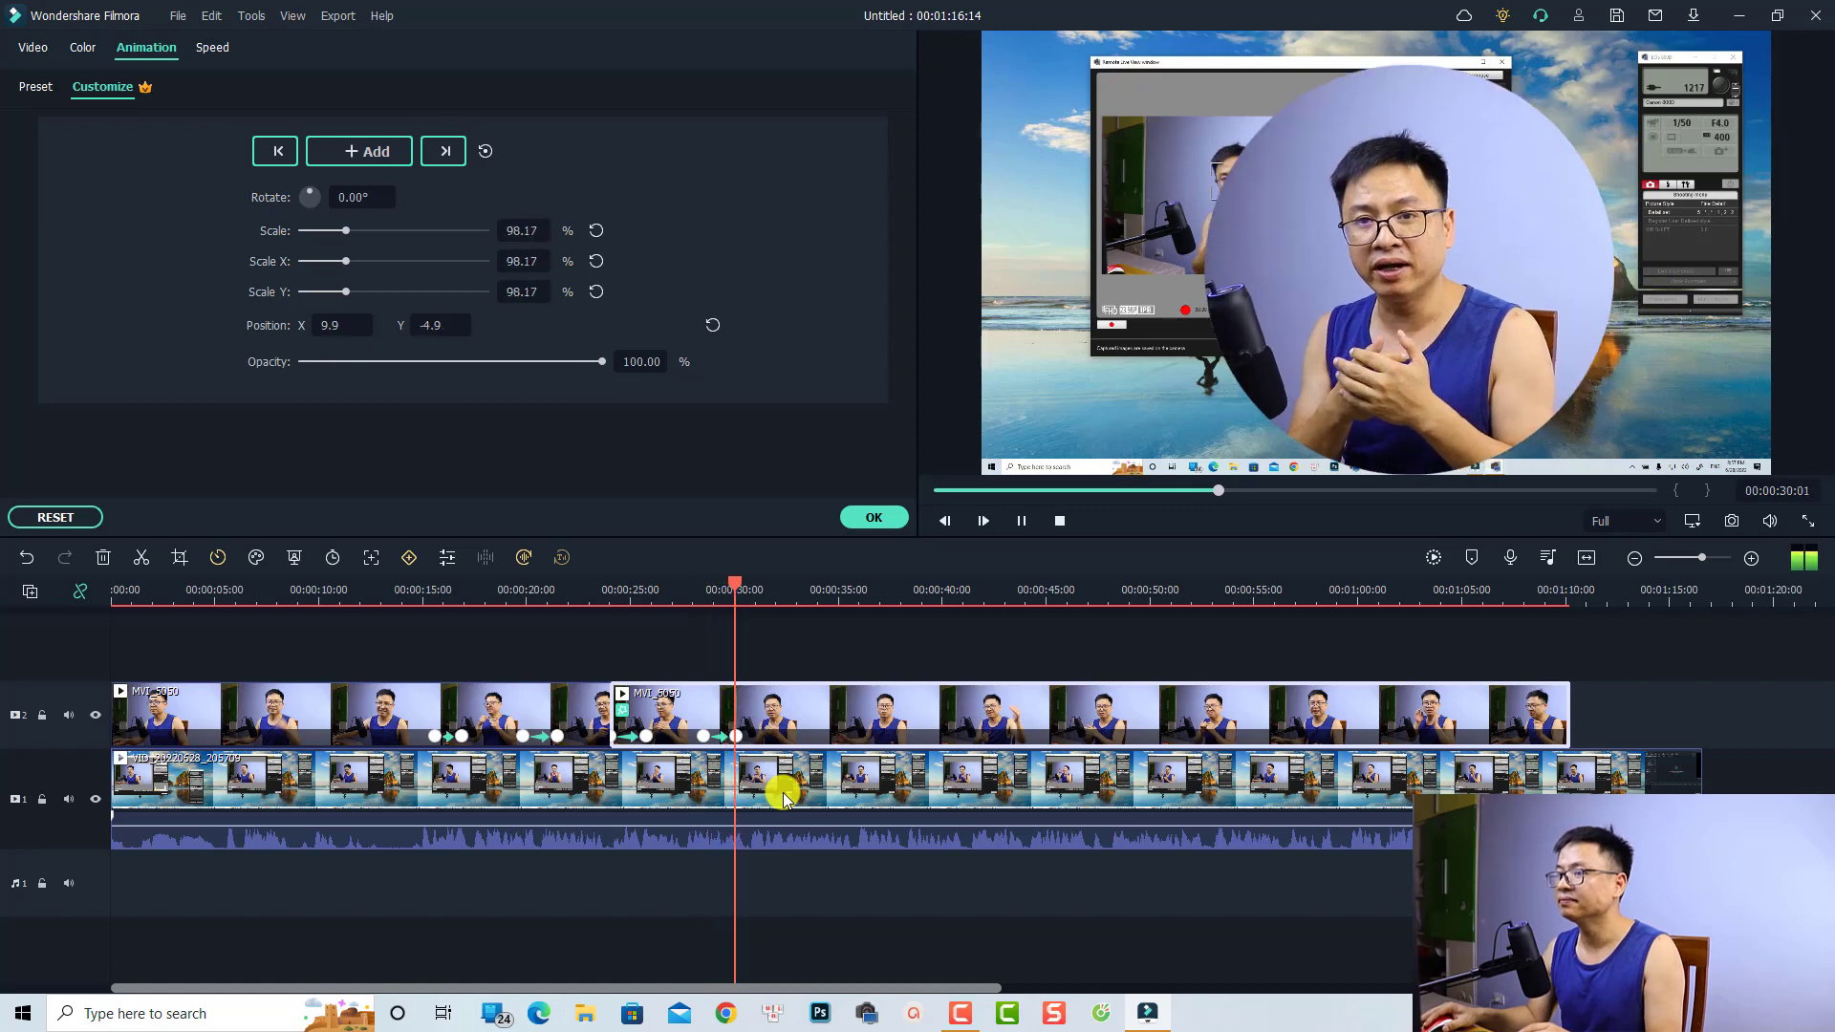
{"action": "key", "text": "space"}
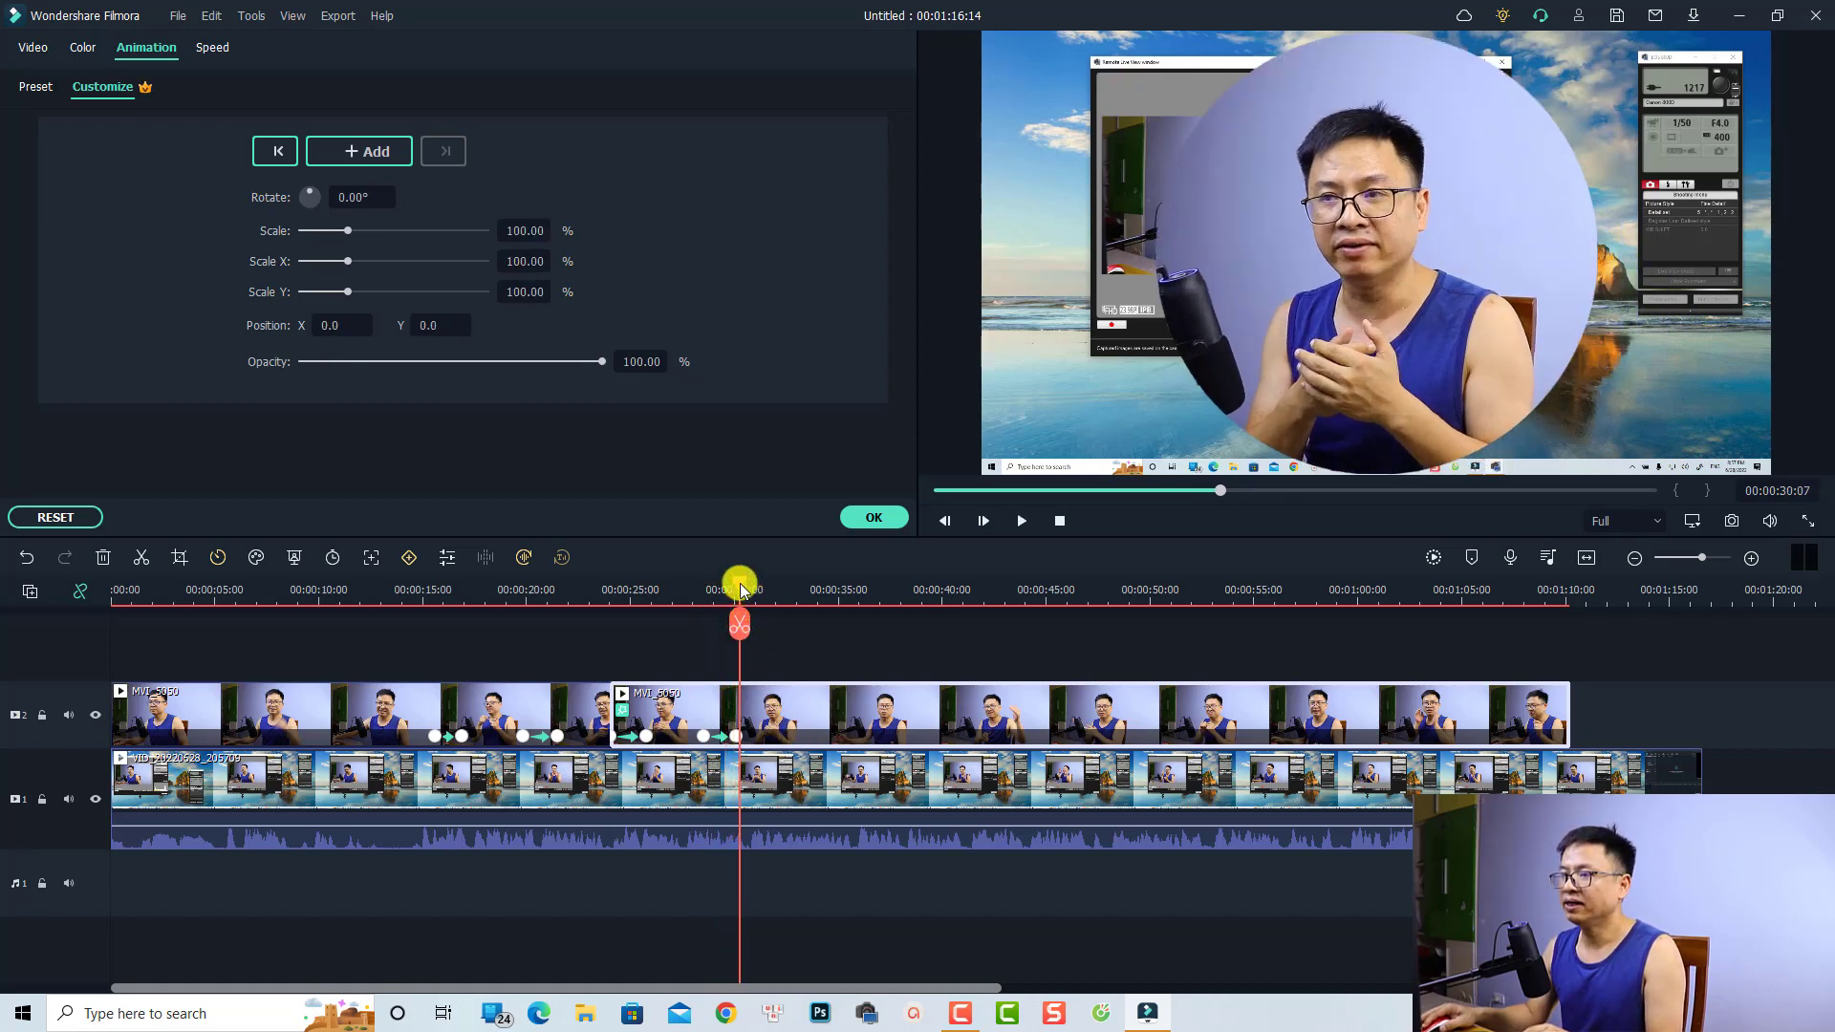
Split the second MVI_5050 clip at 00:00:30:05 and delete the mask effect from the part after the split
{"action": "left_click", "coordinate": [738, 585]}
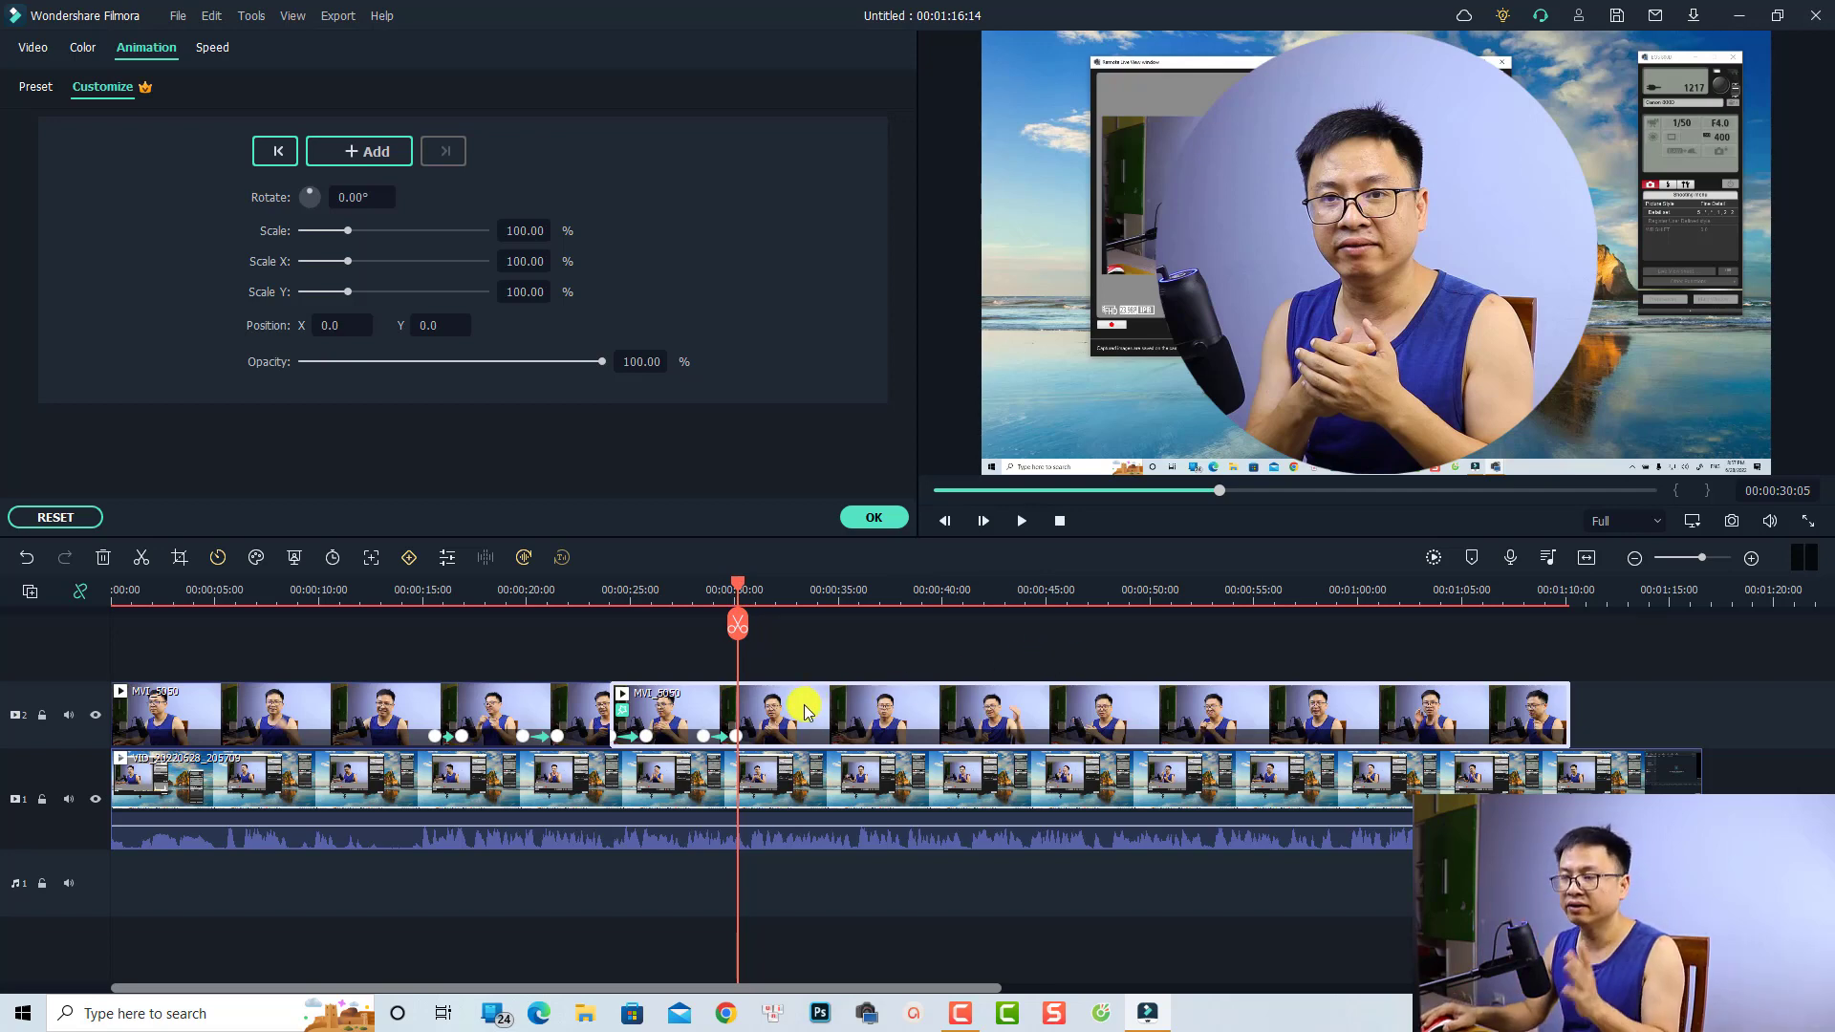
{"action": "left_click", "coordinate": [741, 625]}
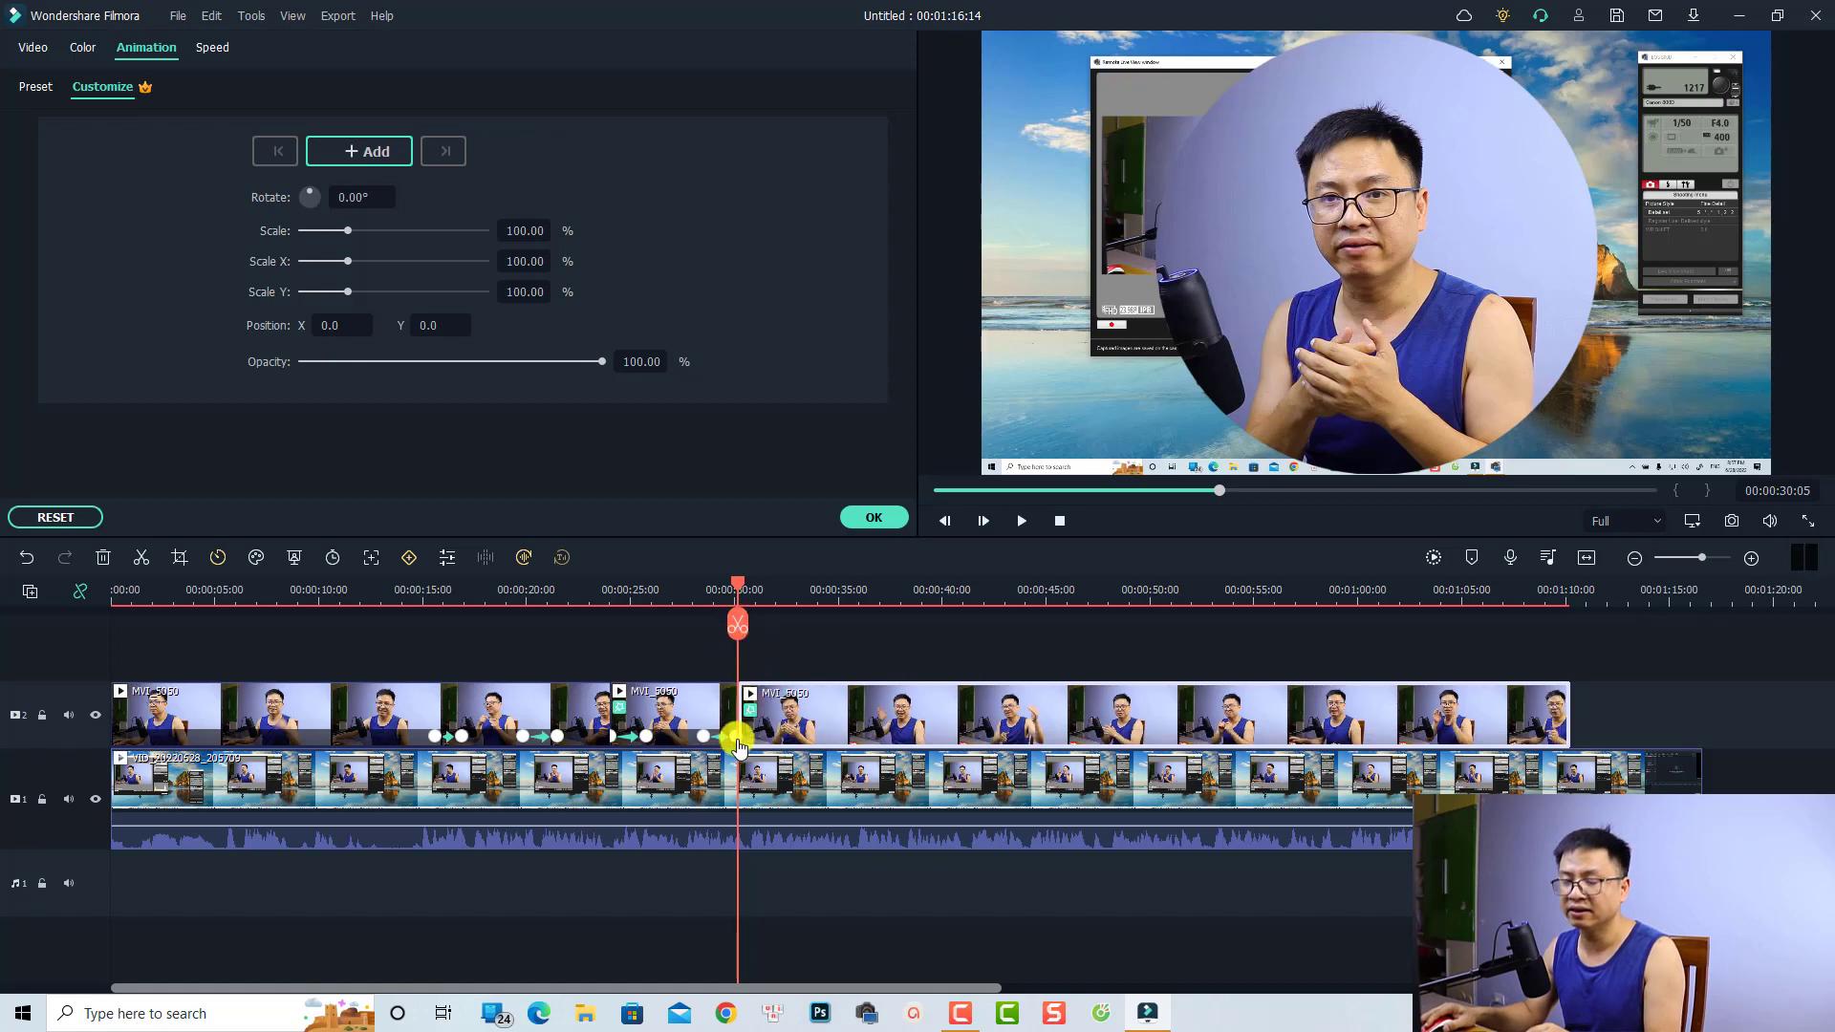
{"action": "right_click", "coordinate": [823, 729]}
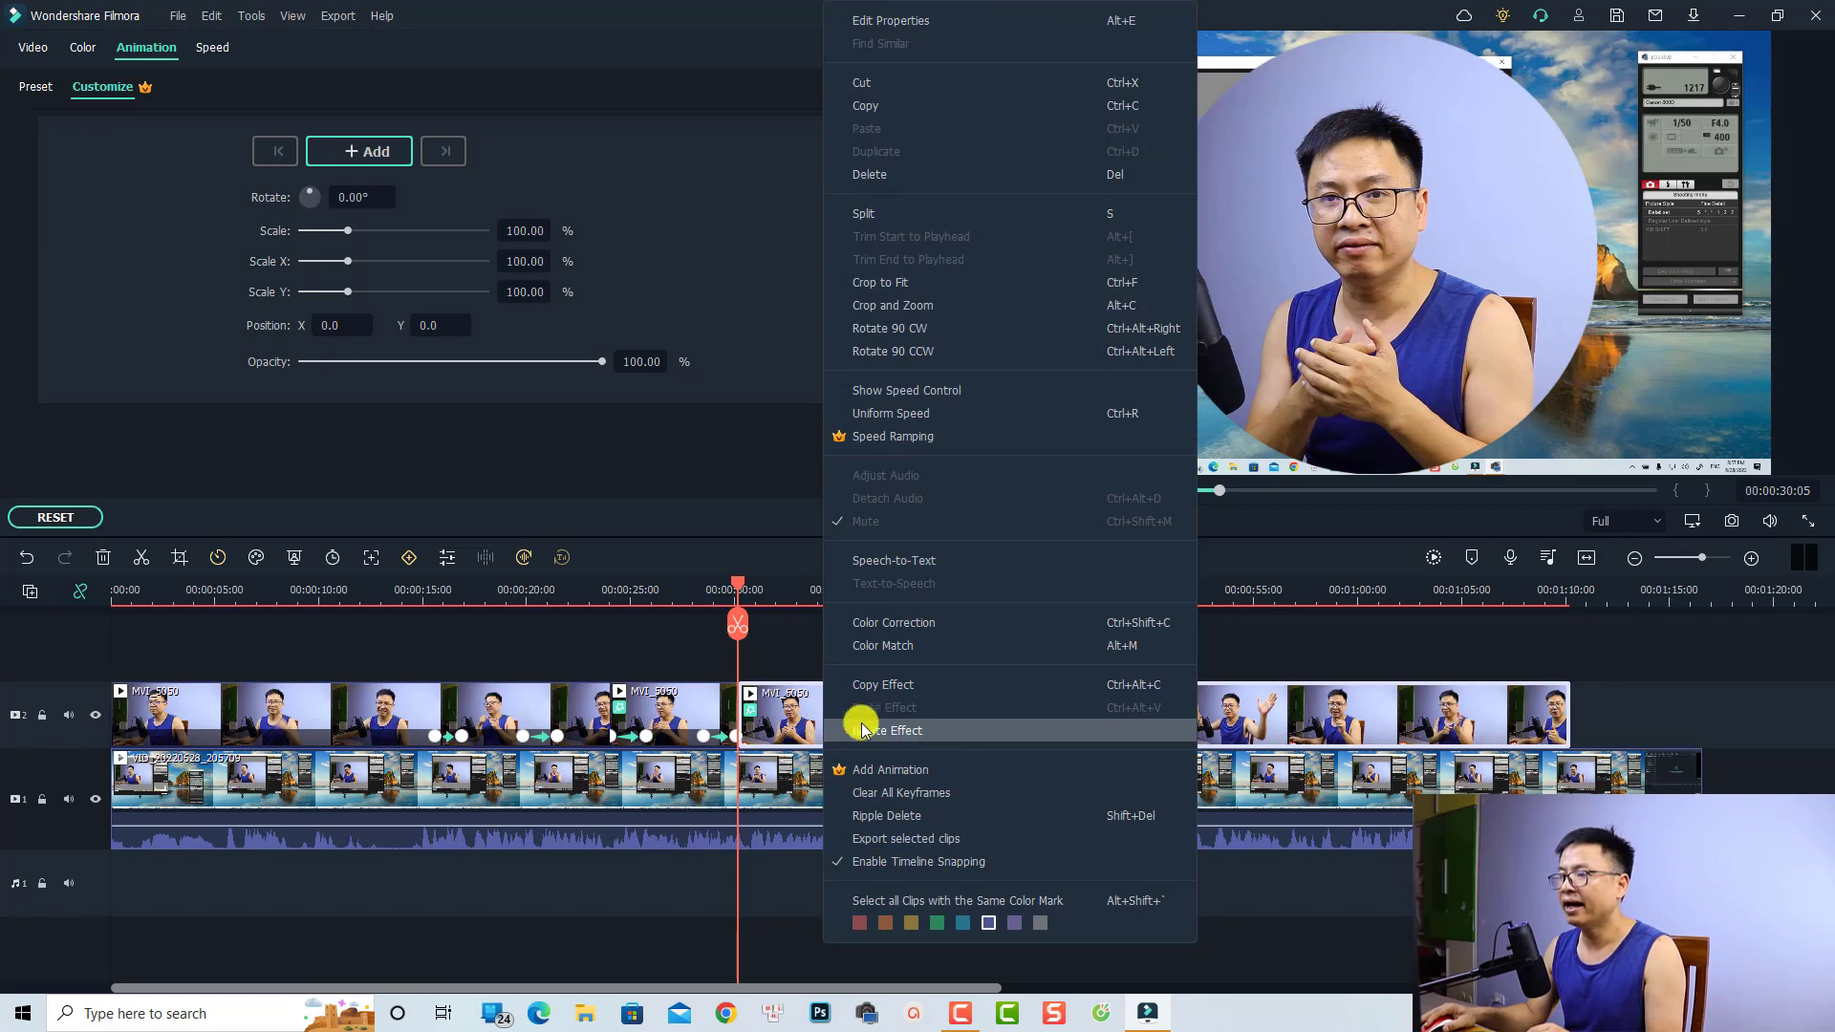
{"action": "left_click", "coordinate": [894, 732]}
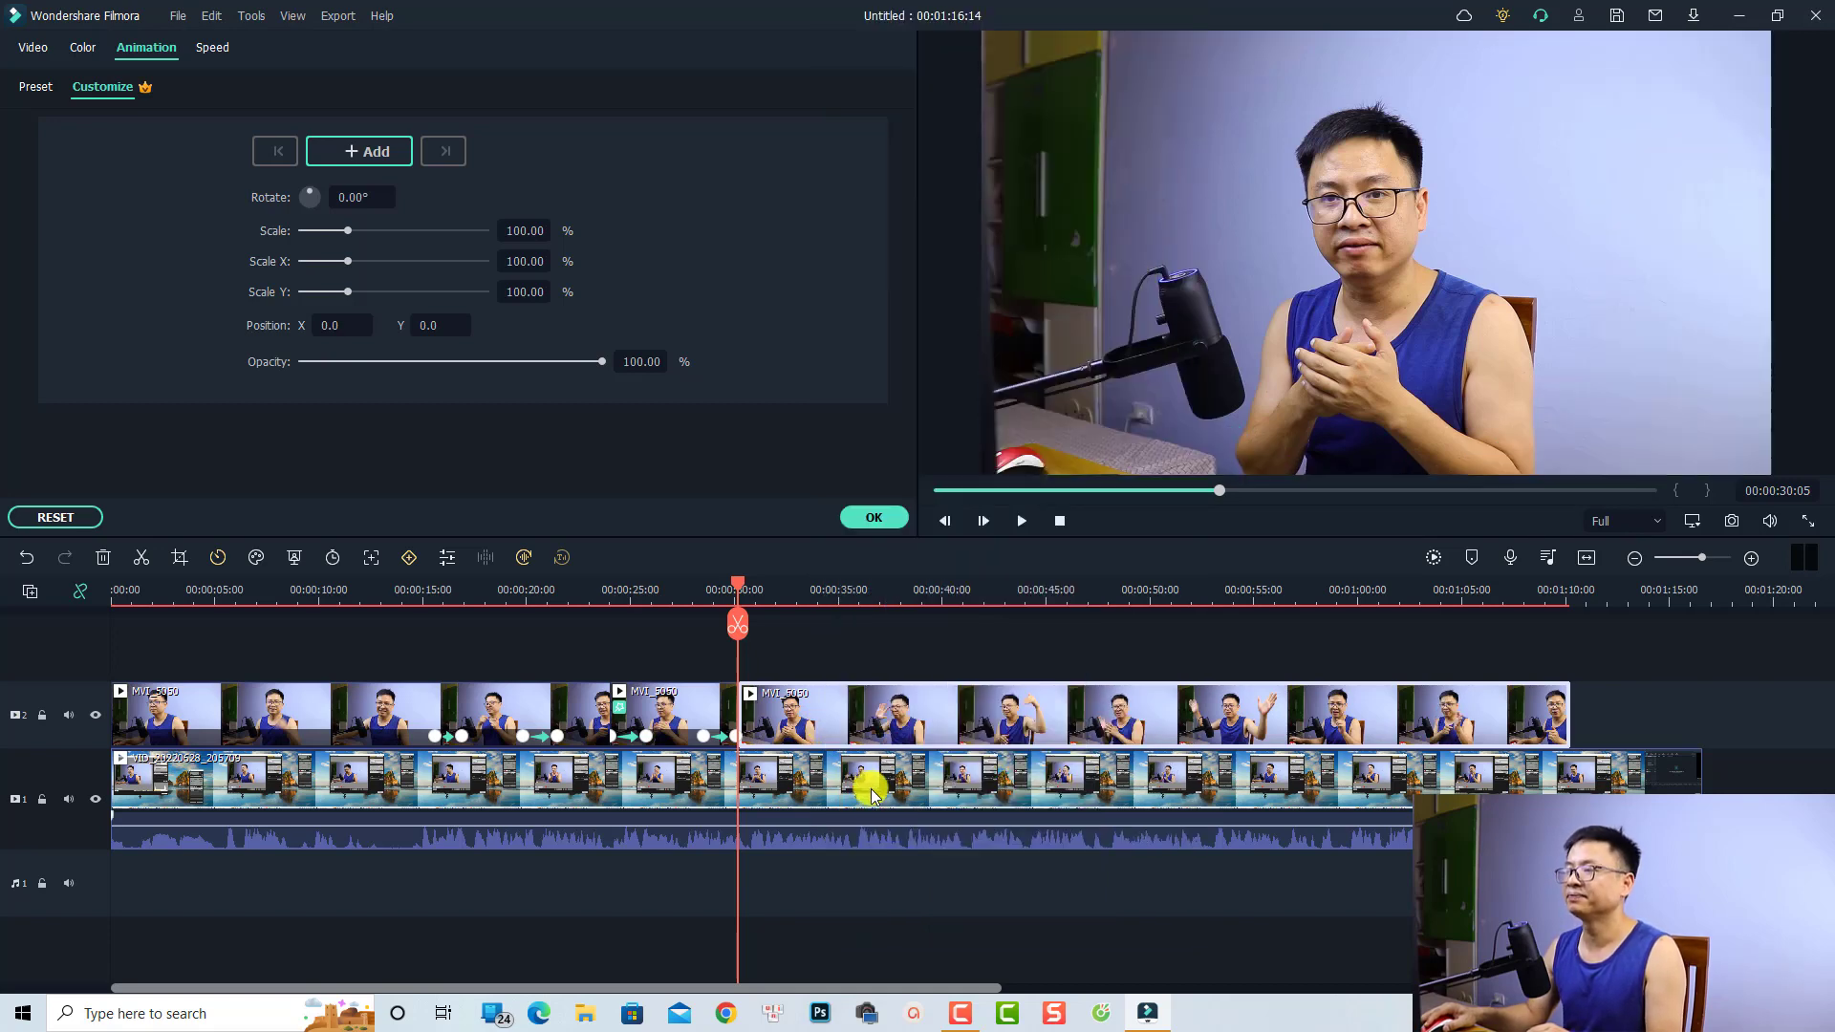
Fade out the third MVI_5050 clip with a 100% opacity keyframe at 00:00:36:14 and 0% opacity at 00:00:37:10
{"action": "key", "text": "space"}
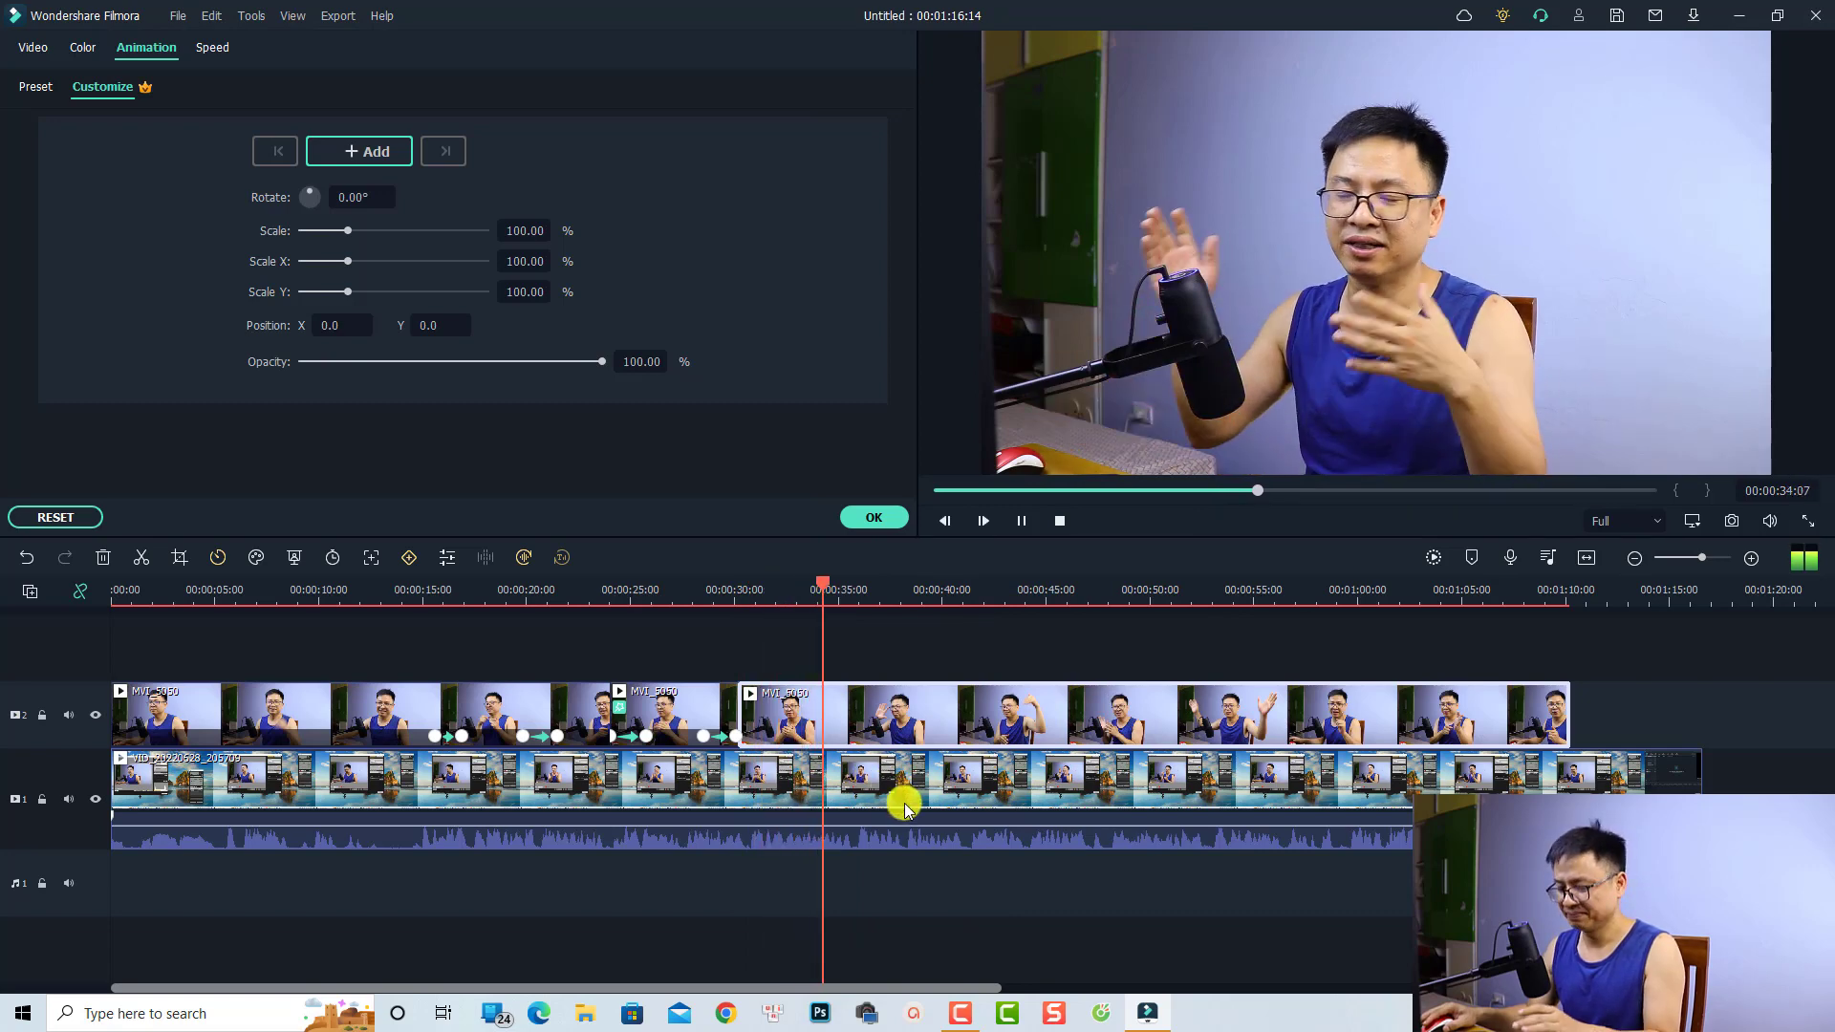
{"action": "key", "text": "space"}
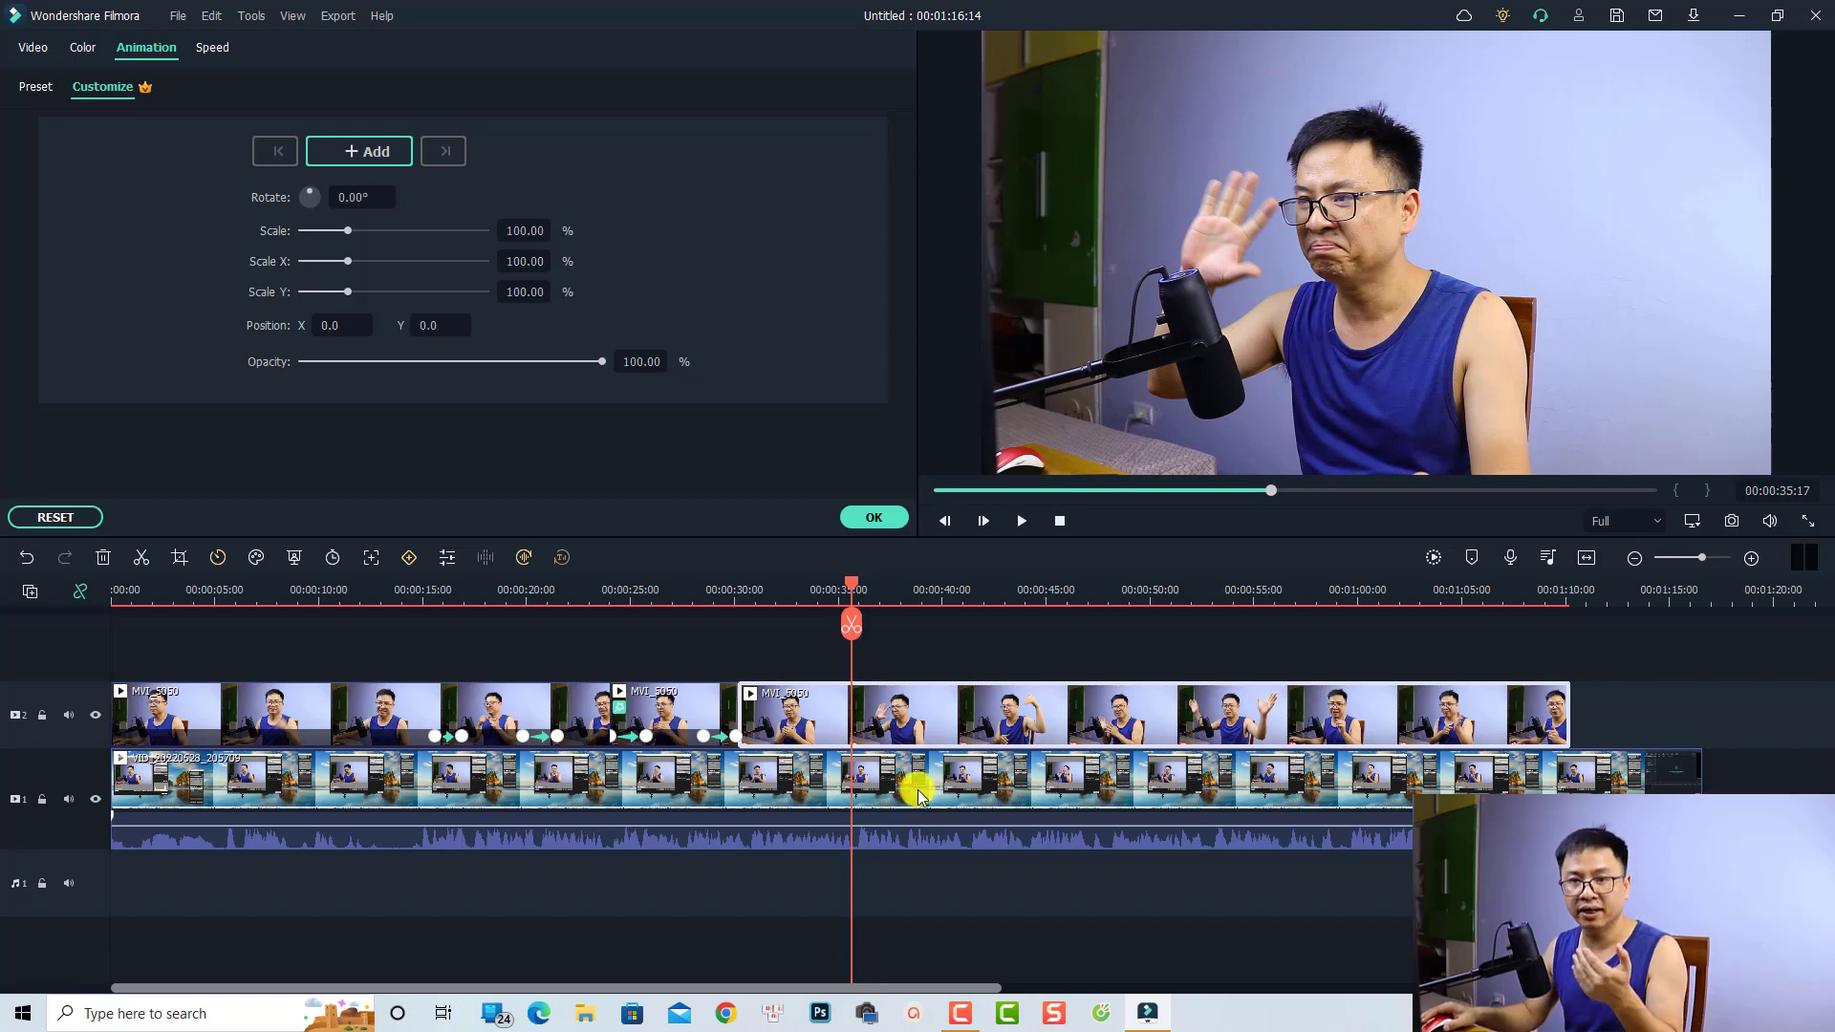
{"action": "left_click", "coordinate": [872, 719]}
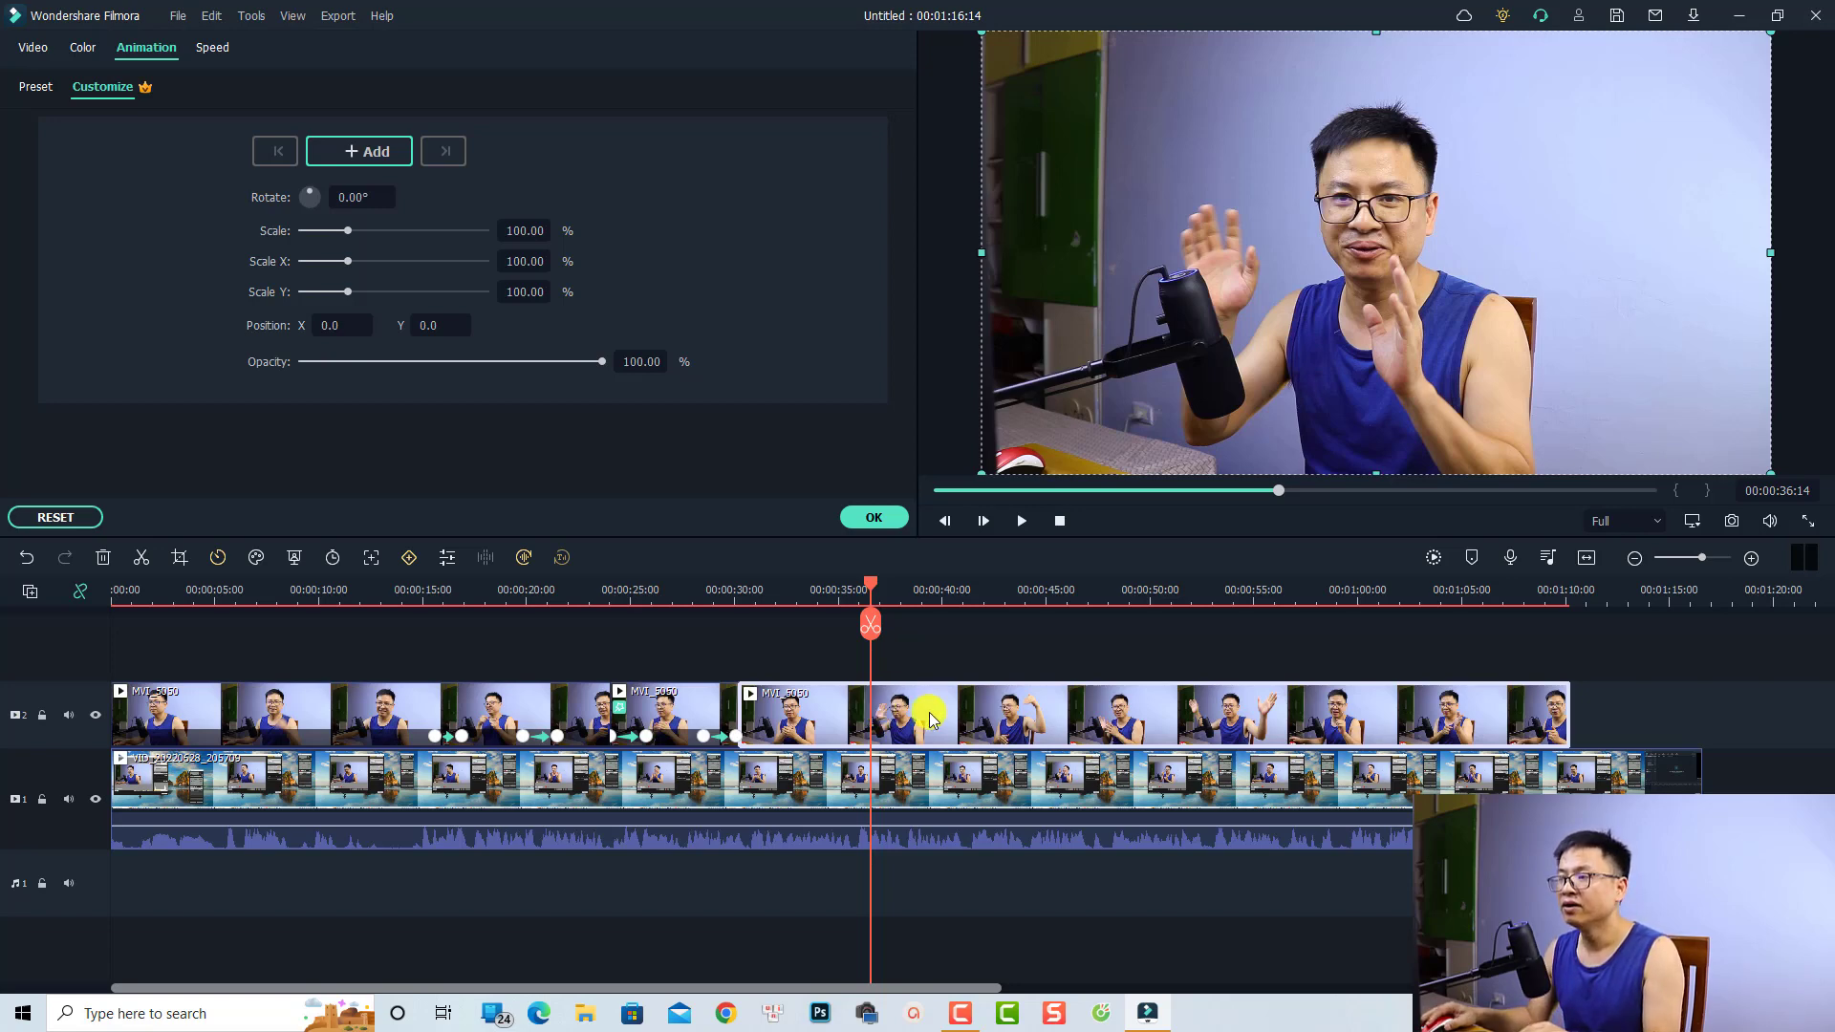
{"action": "left_click", "coordinate": [366, 152]}
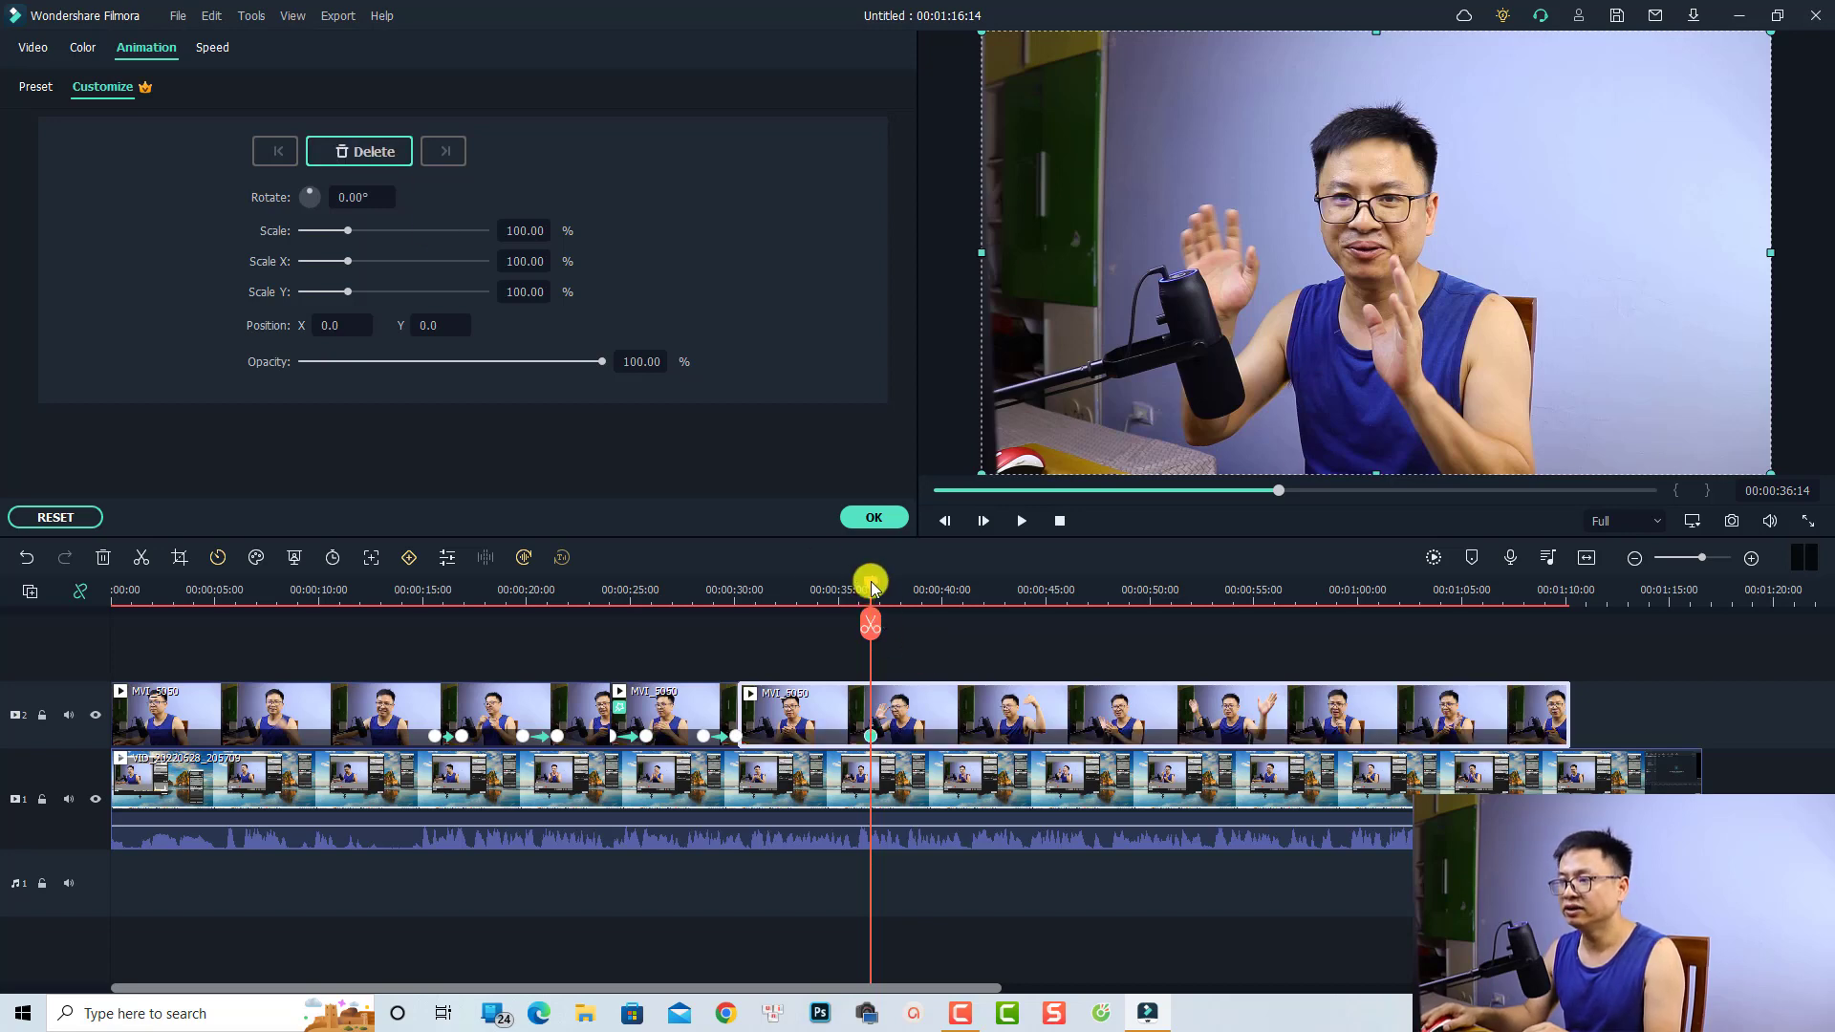
{"action": "left_click_drag", "start_coordinate": [870, 584], "coordinate": [889, 583]}
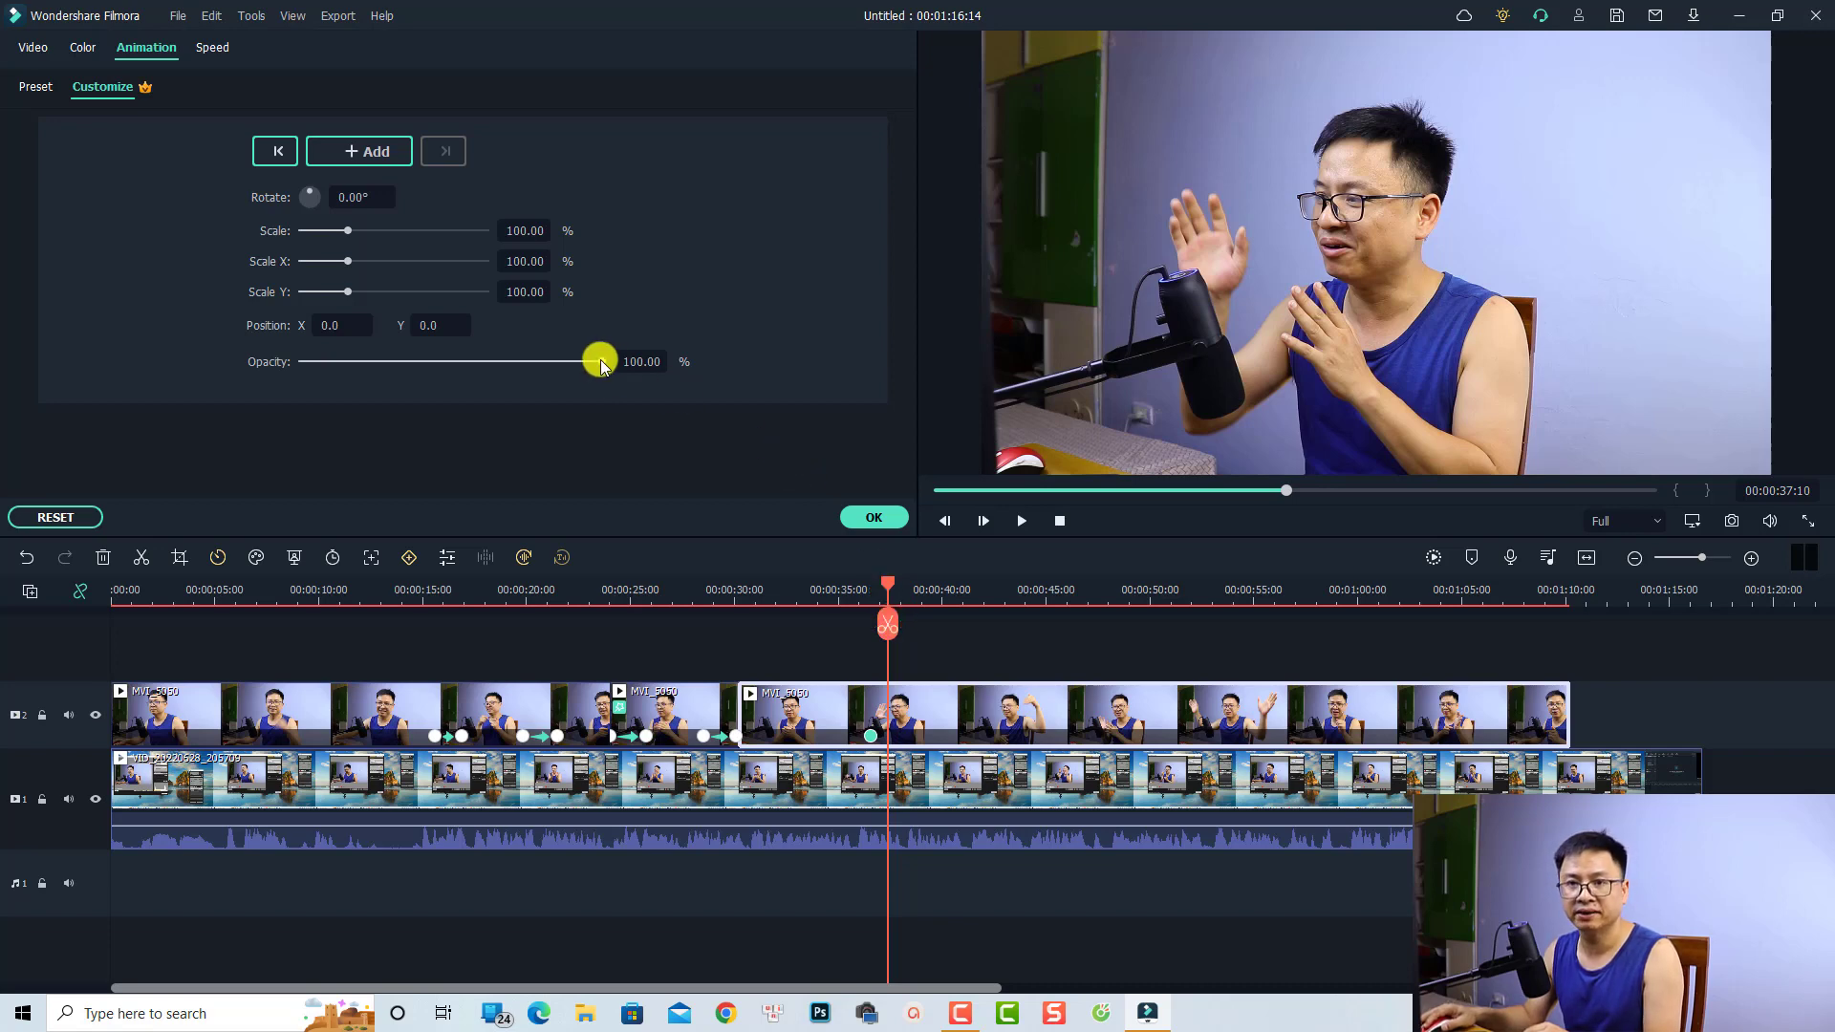
{"action": "left_click_drag", "start_coordinate": [600, 362], "coordinate": [287, 363]}
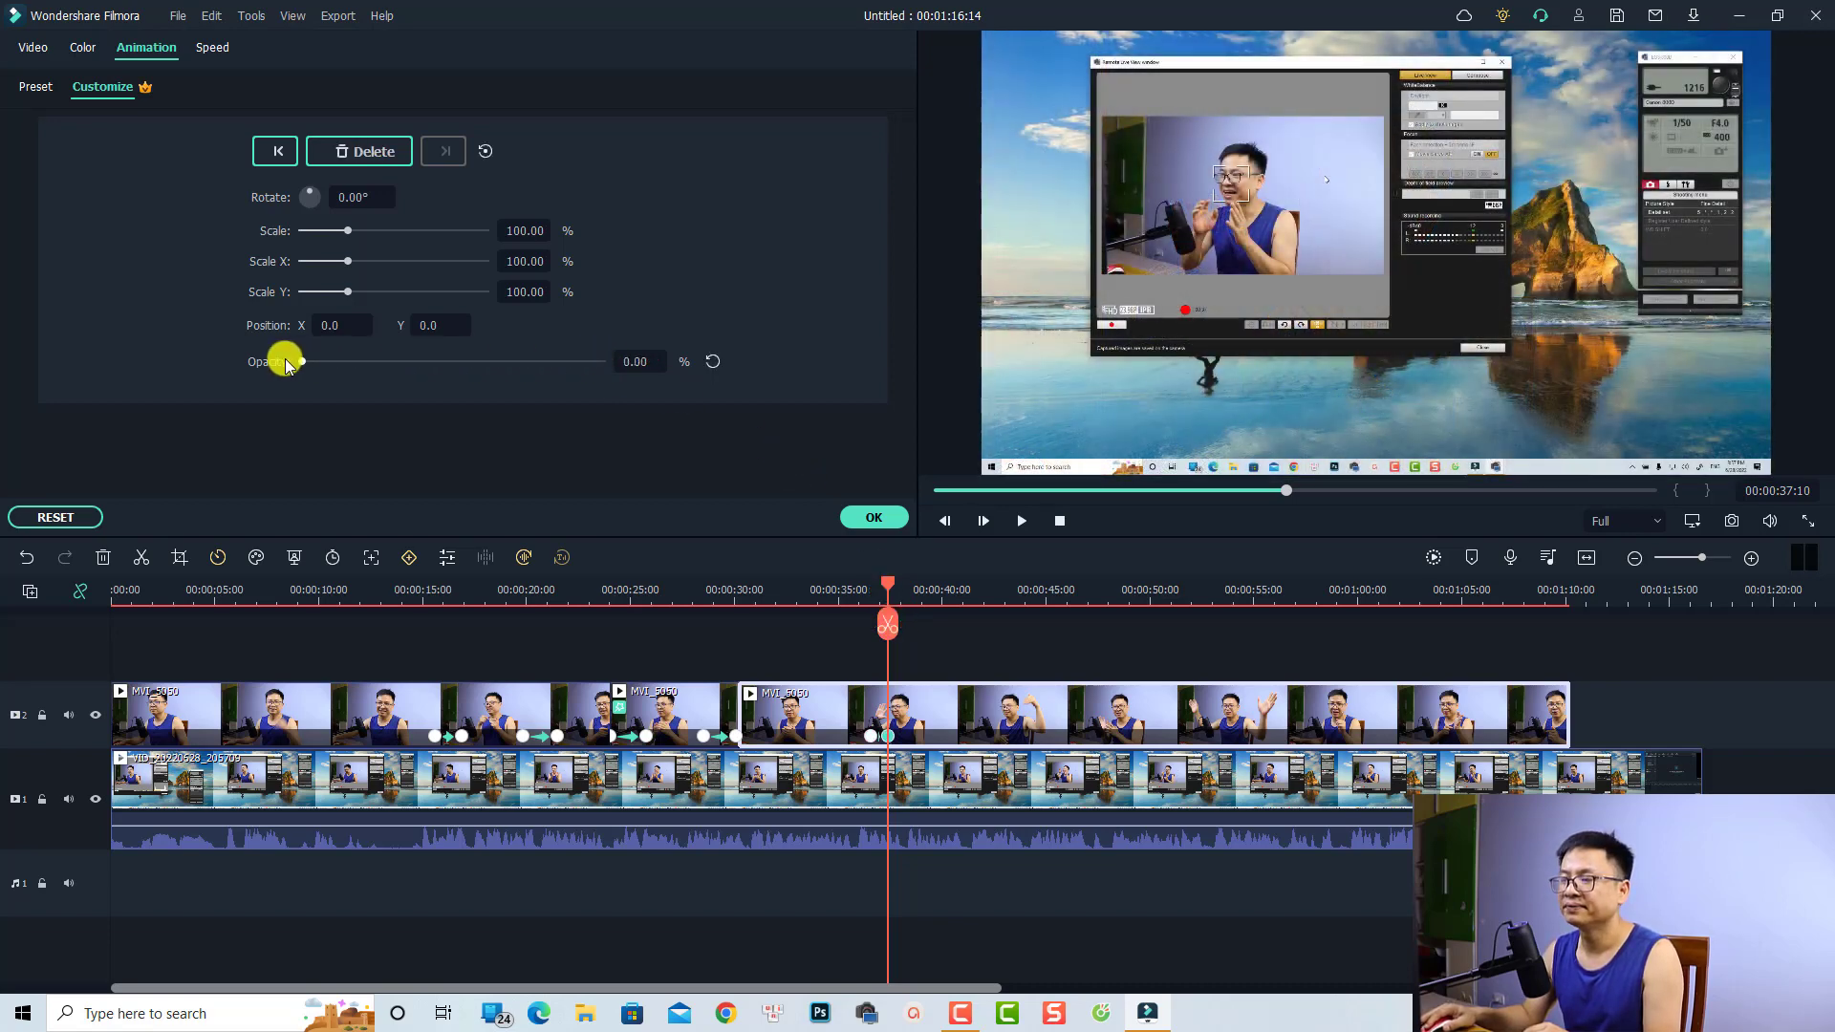
Play back the third MVI_5050 clip's fade-out from 00:00:35:14 and stop at 00:00:40:16
{"action": "left_click", "coordinate": [850, 602]}
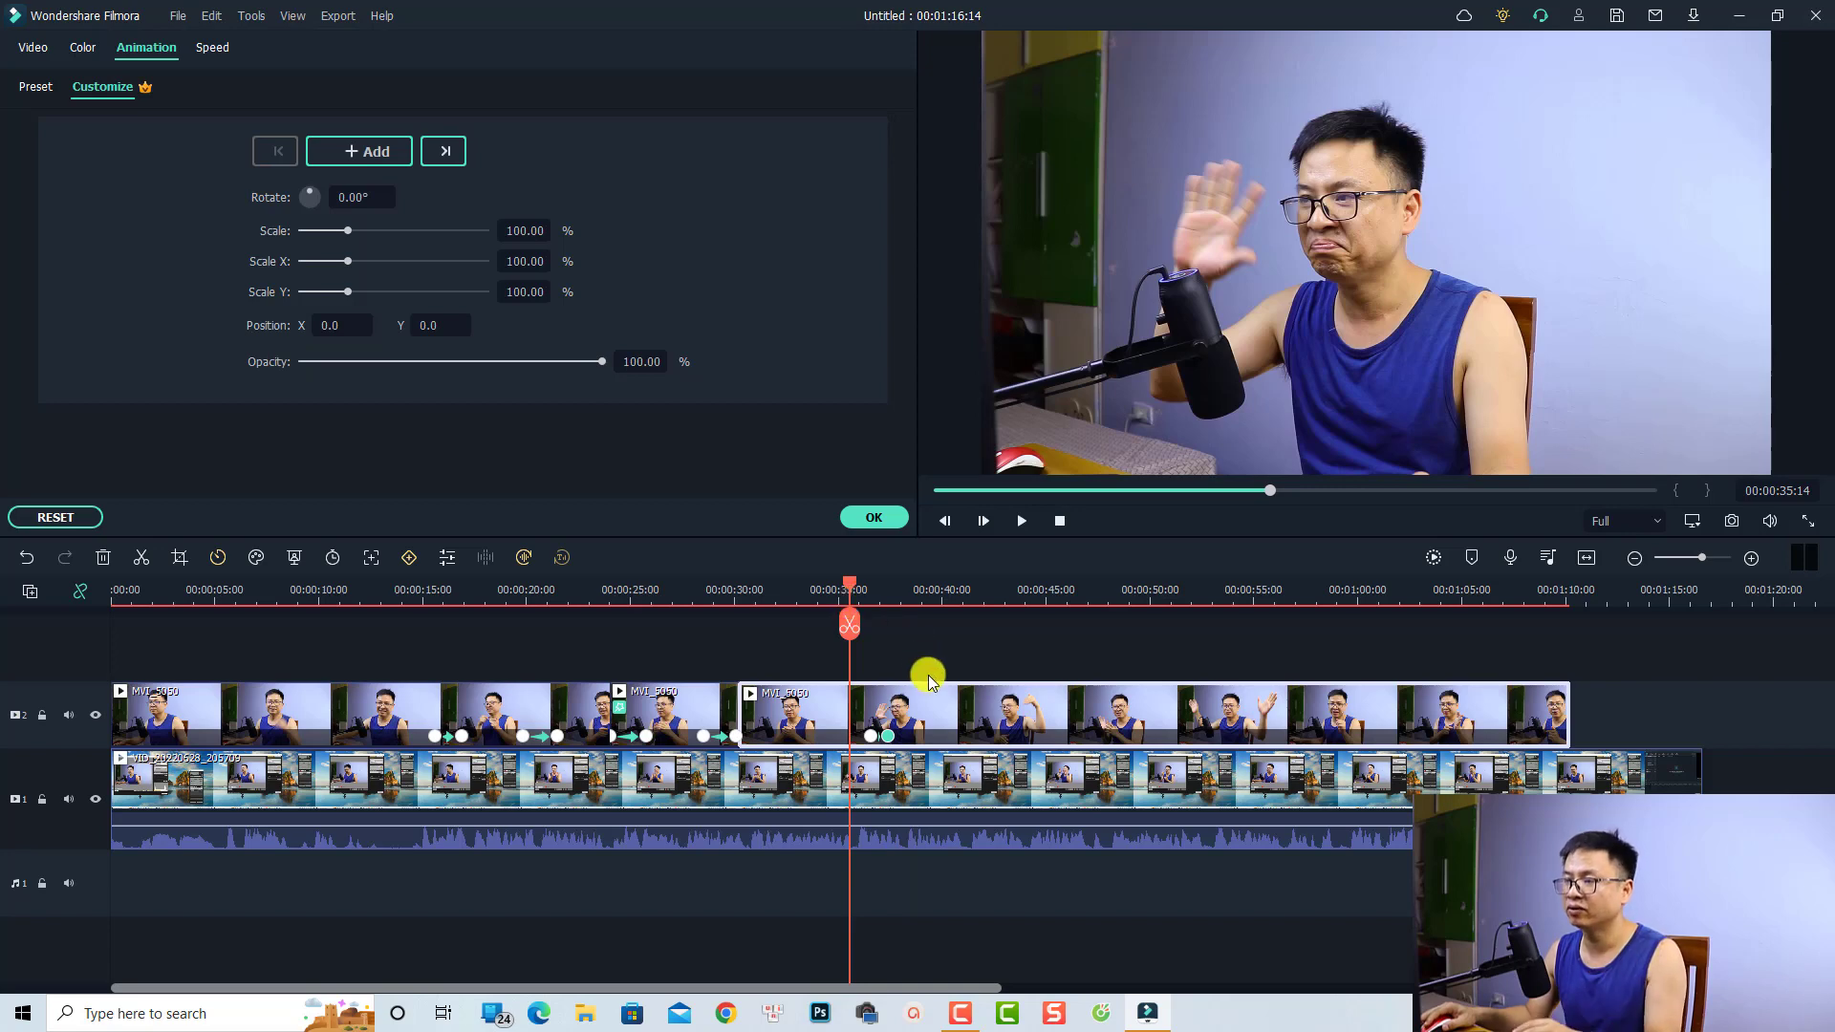
{"action": "key", "text": "space"}
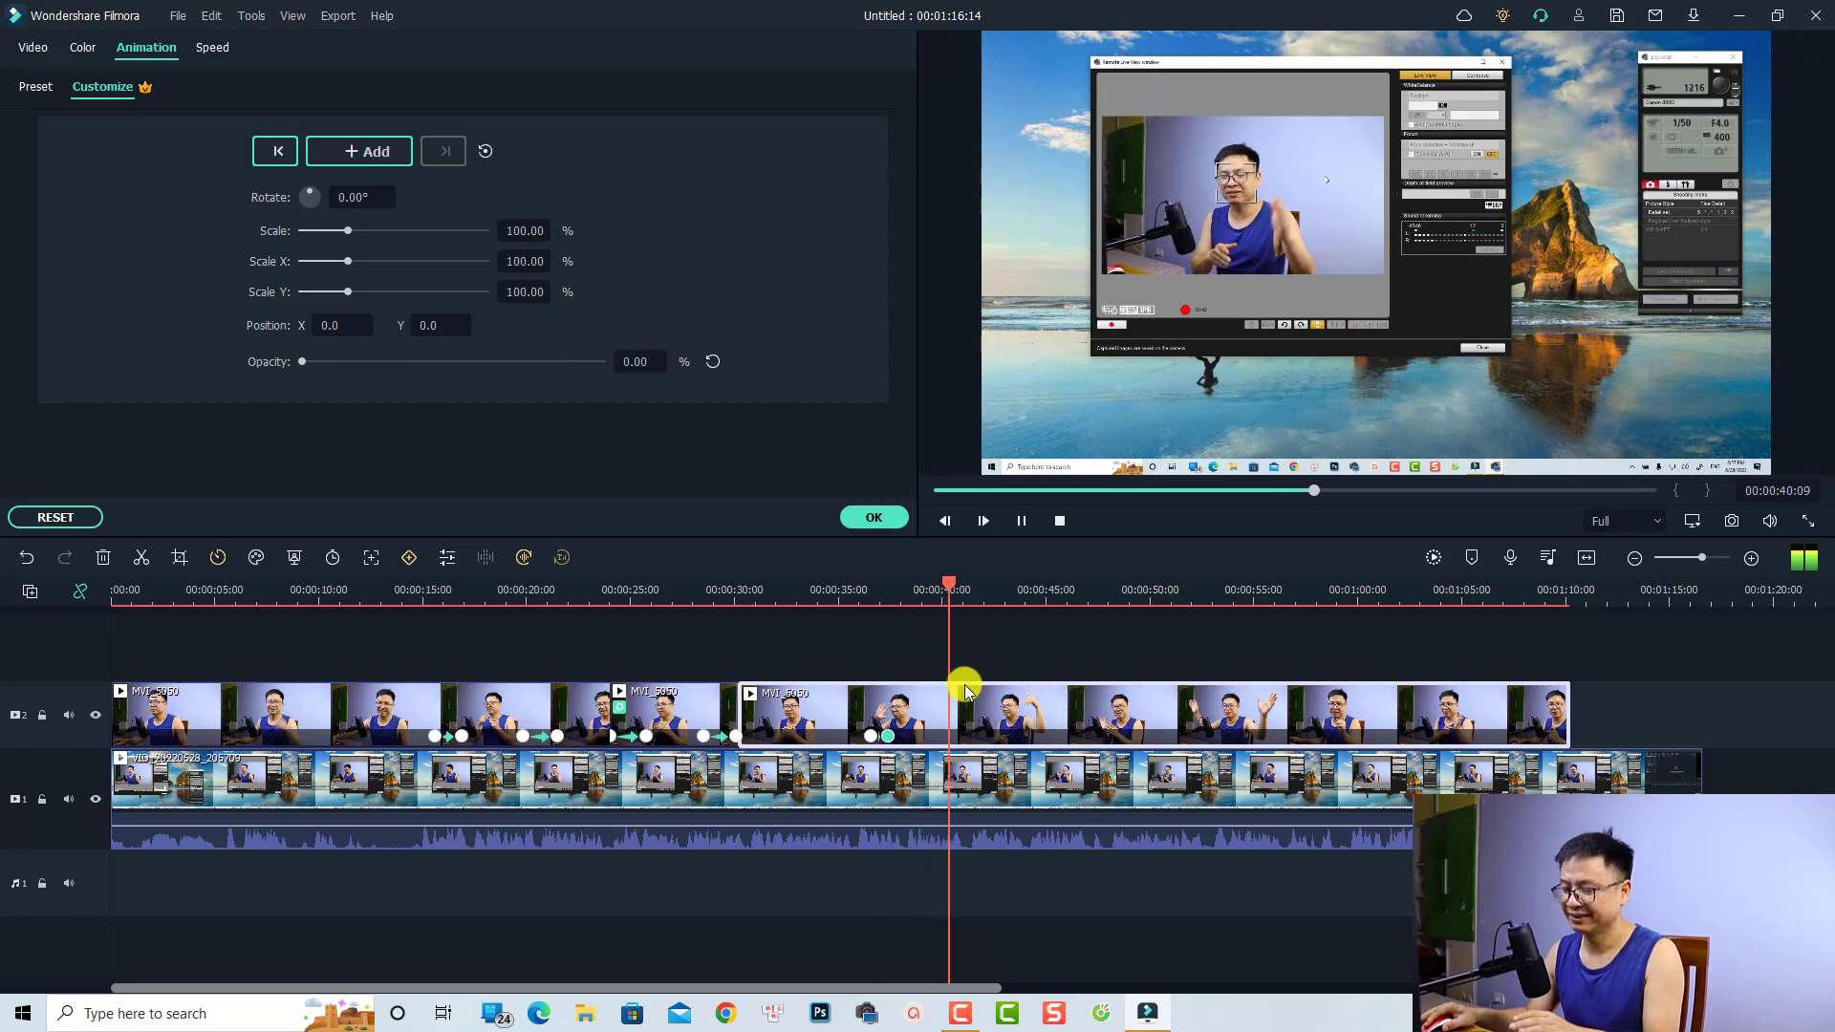
{"action": "key", "text": "space"}
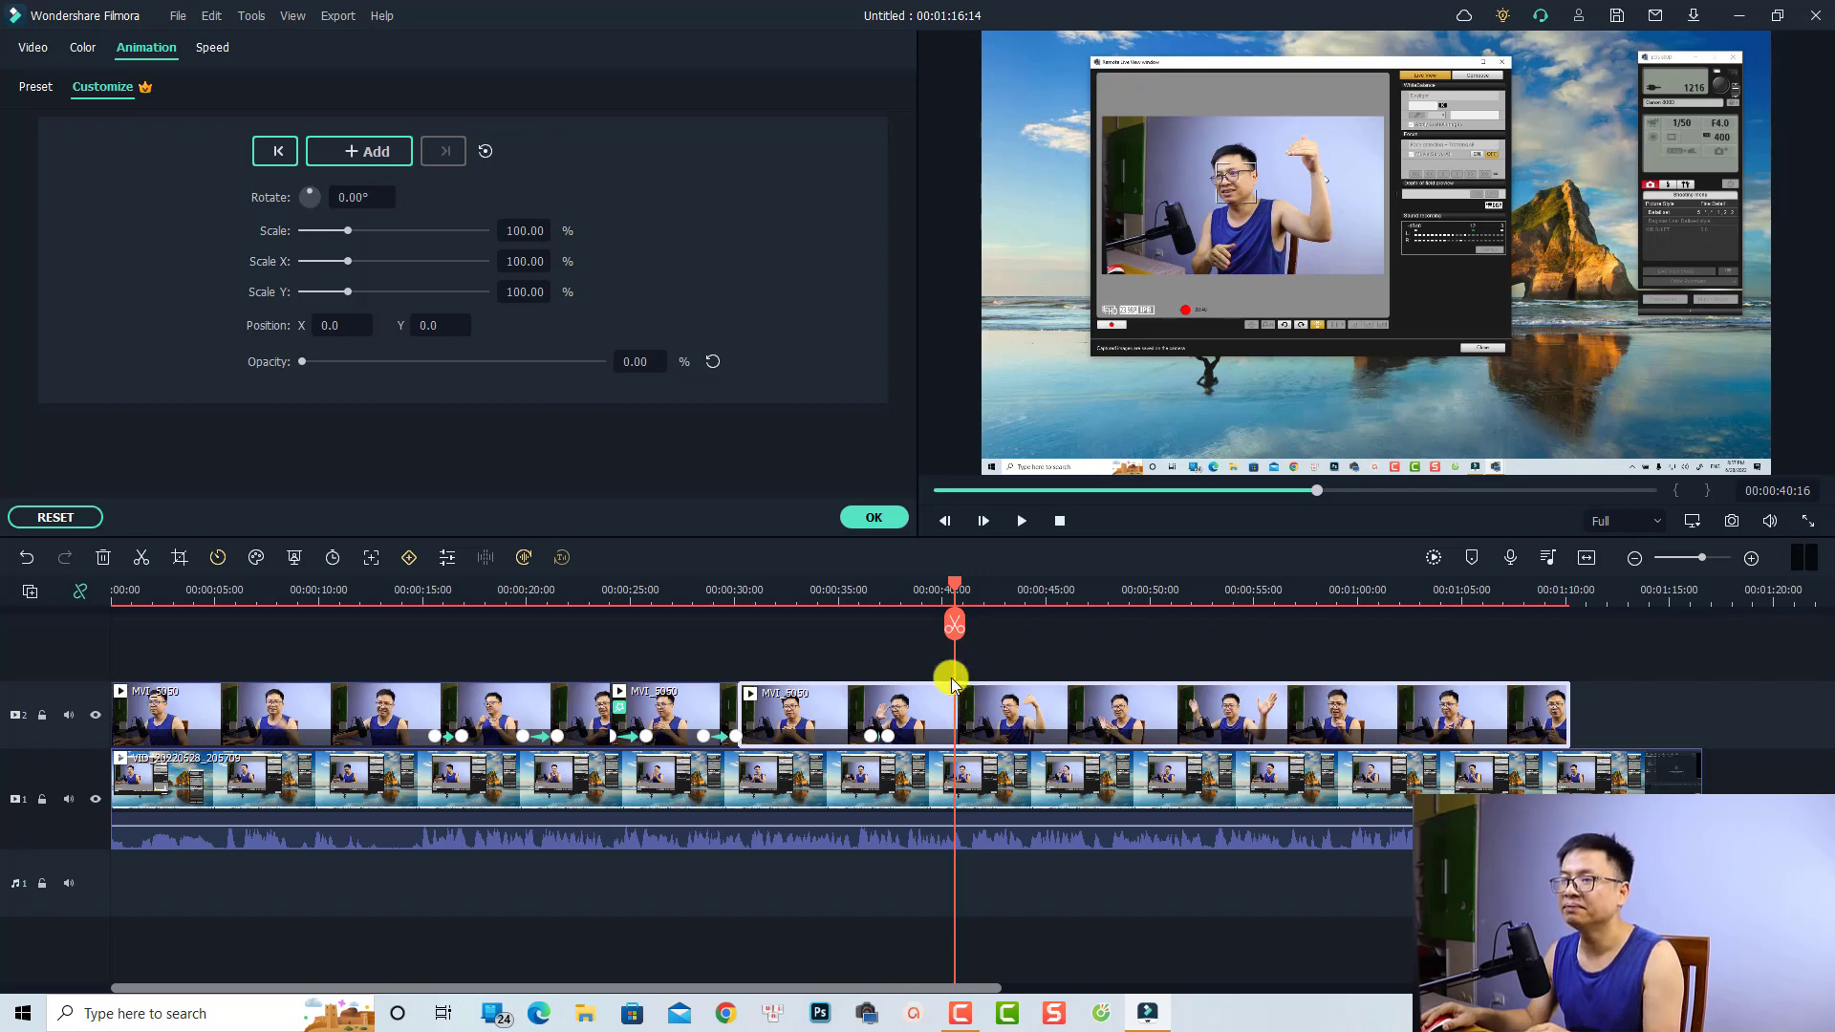
Fade the third MVI_5050 clip back in from 0% opacity at 00:00:40:16 to 100% at 00:00:41:13, and play back the fade
{"action": "left_click", "coordinate": [368, 157]}
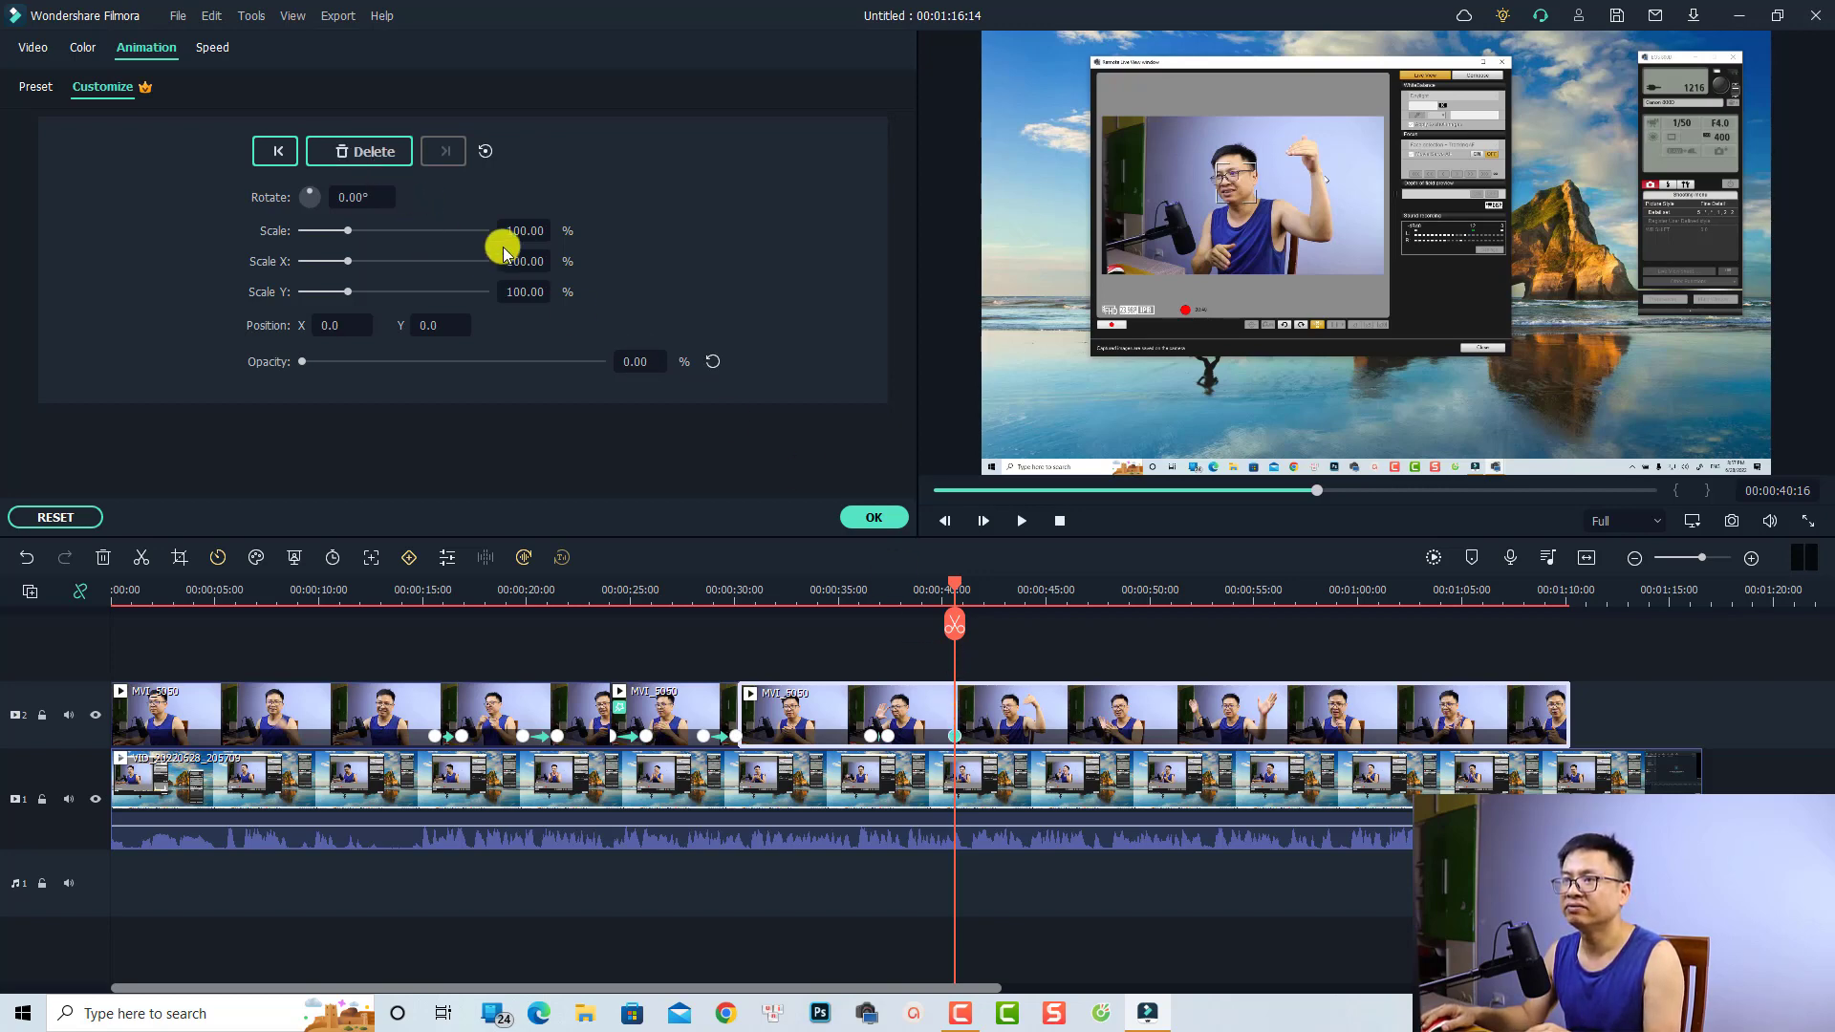
{"action": "left_click_drag", "start_coordinate": [955, 583], "coordinate": [973, 590]}
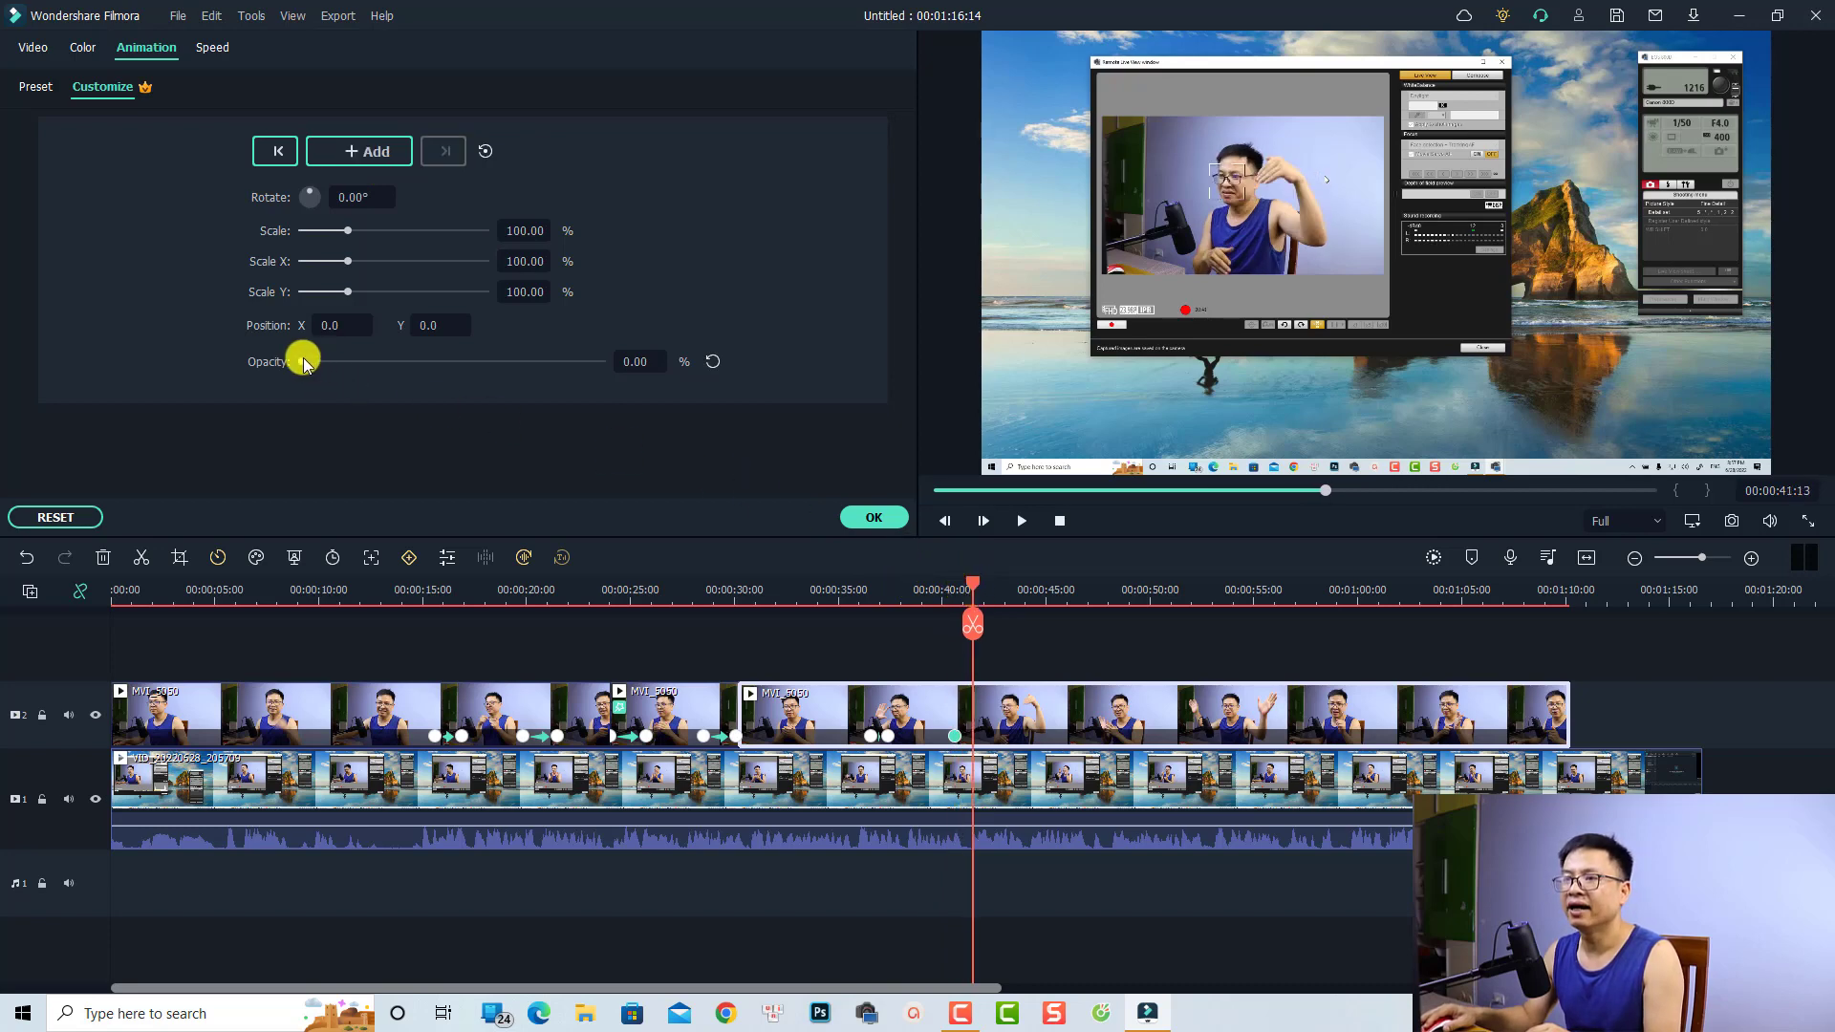
{"action": "left_click_drag", "start_coordinate": [299, 361], "coordinate": [604, 365]}
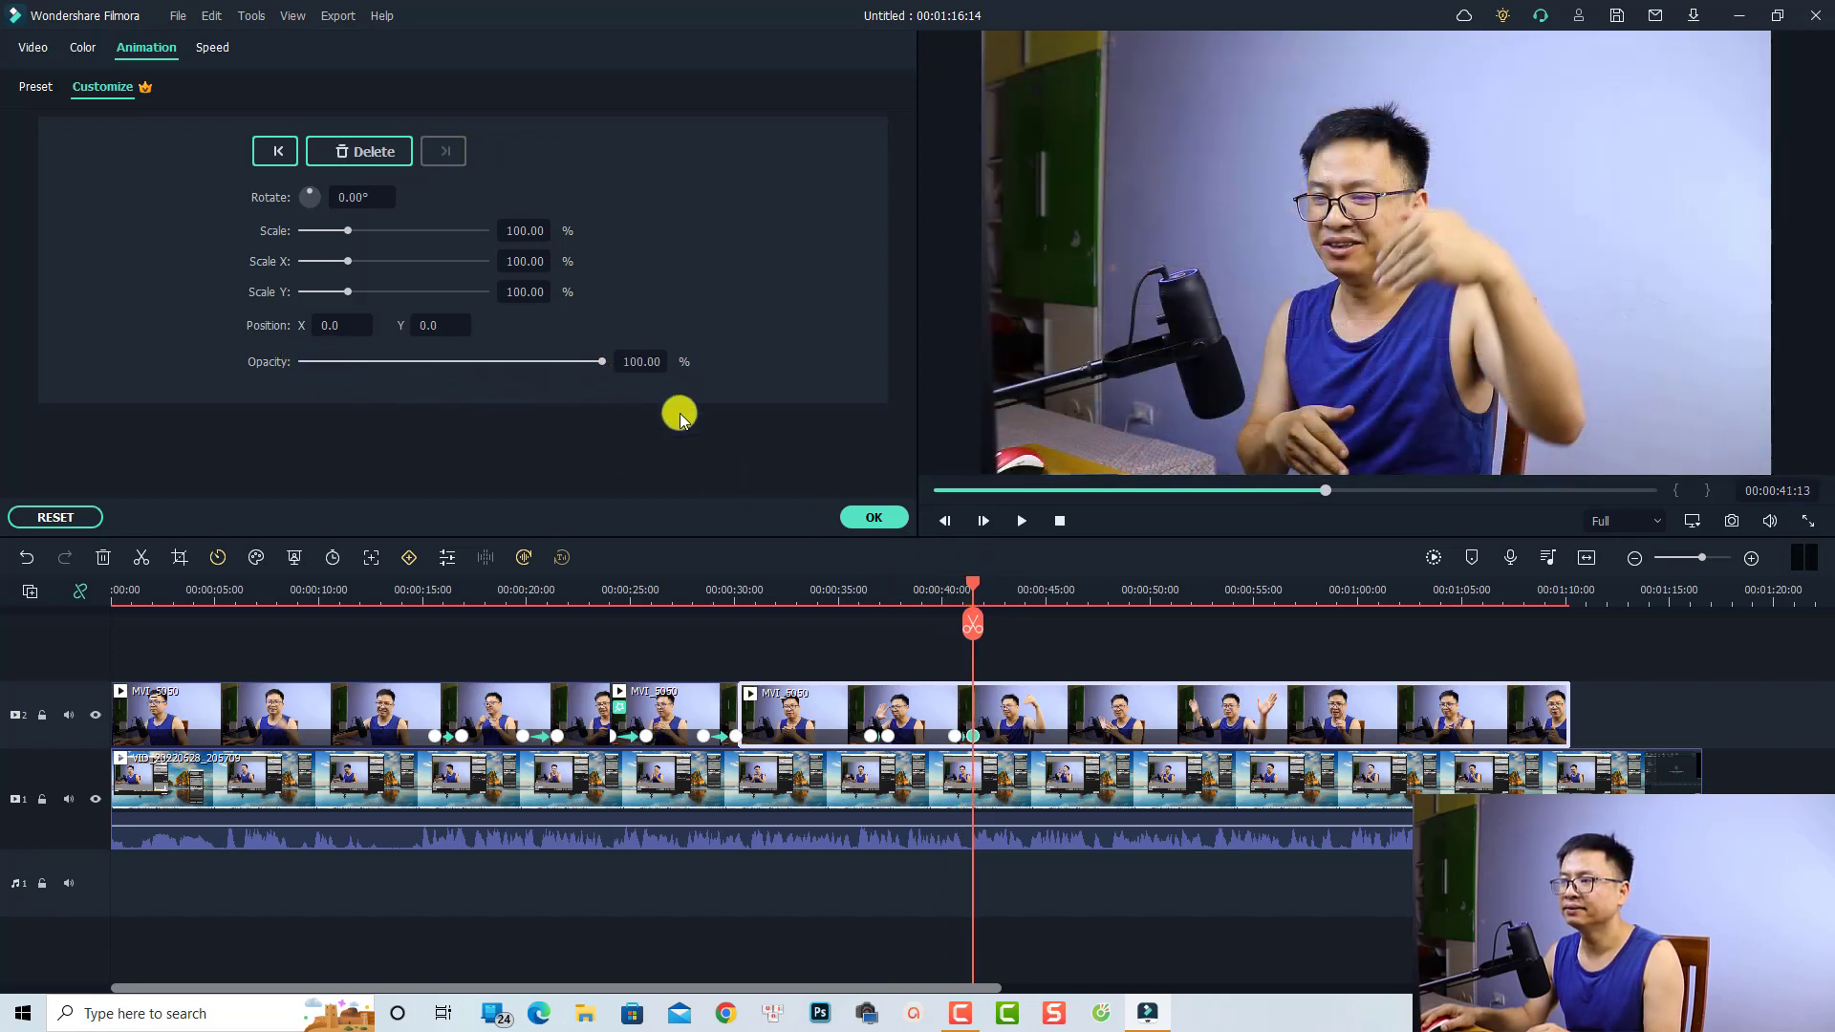
{"action": "left_click_drag", "start_coordinate": [960, 592], "coordinate": [940, 590]}
{"action": "key", "text": "space"}
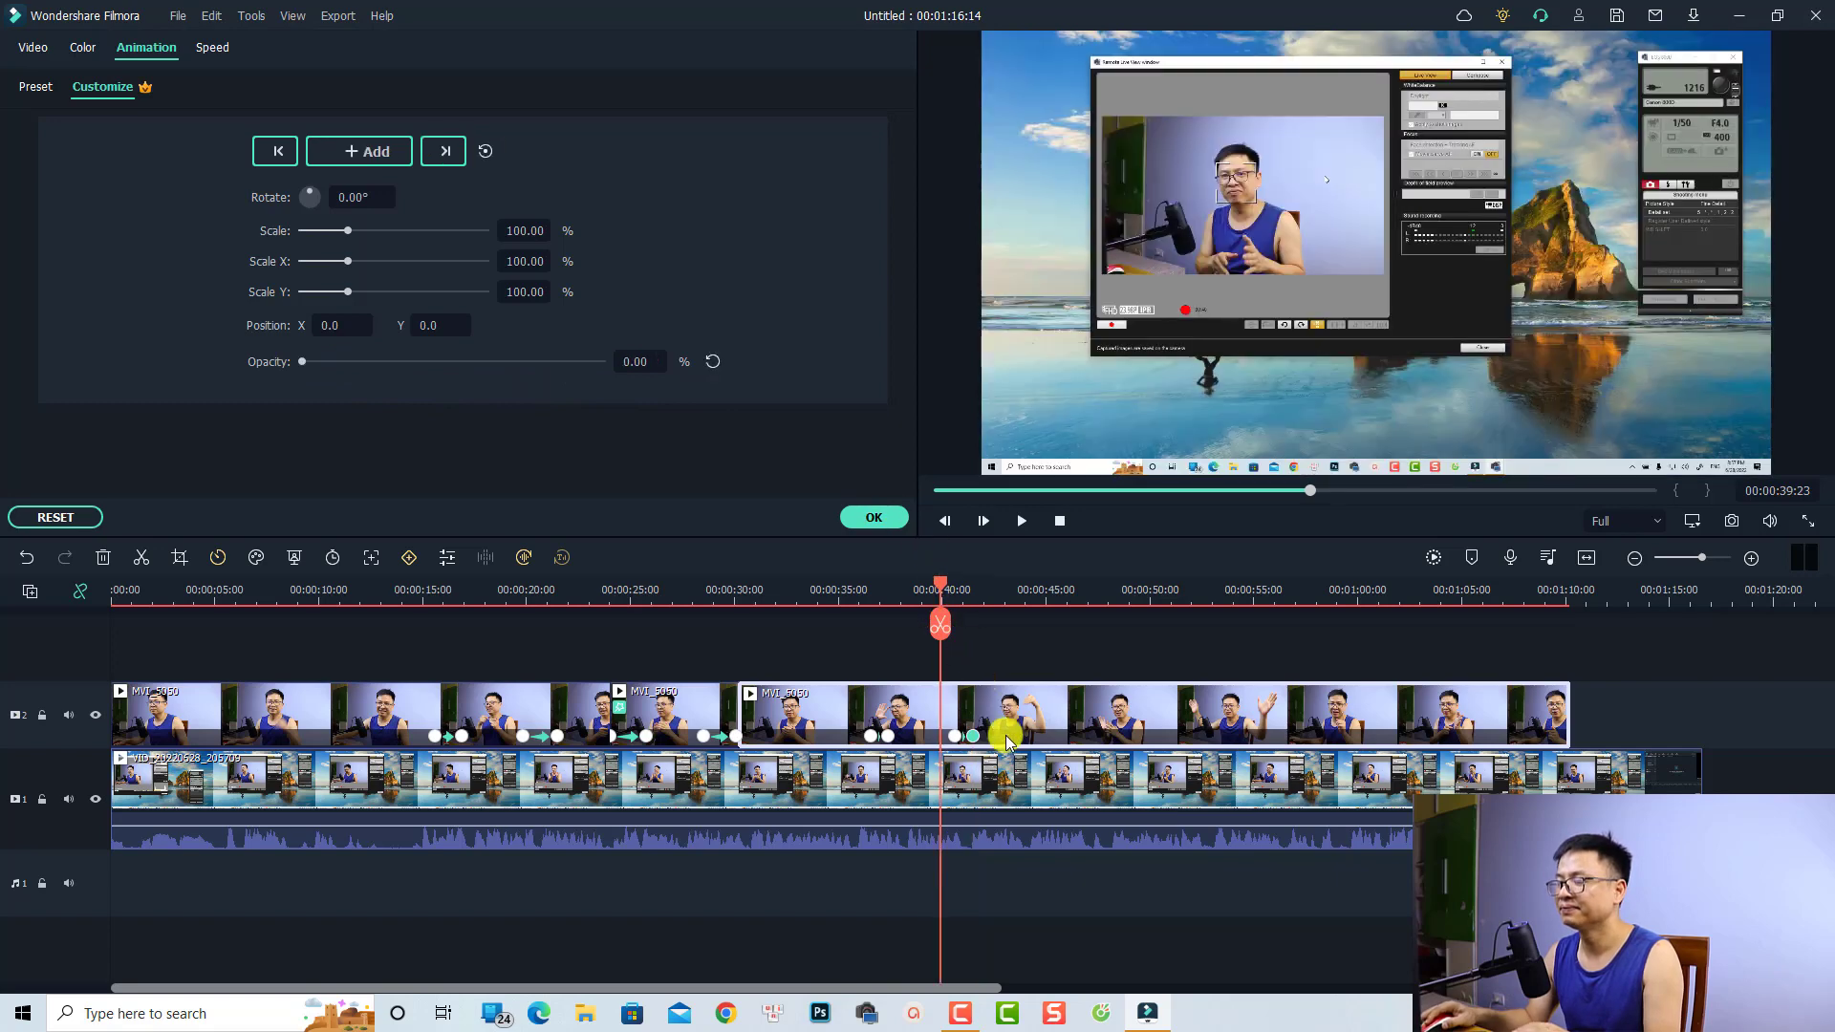